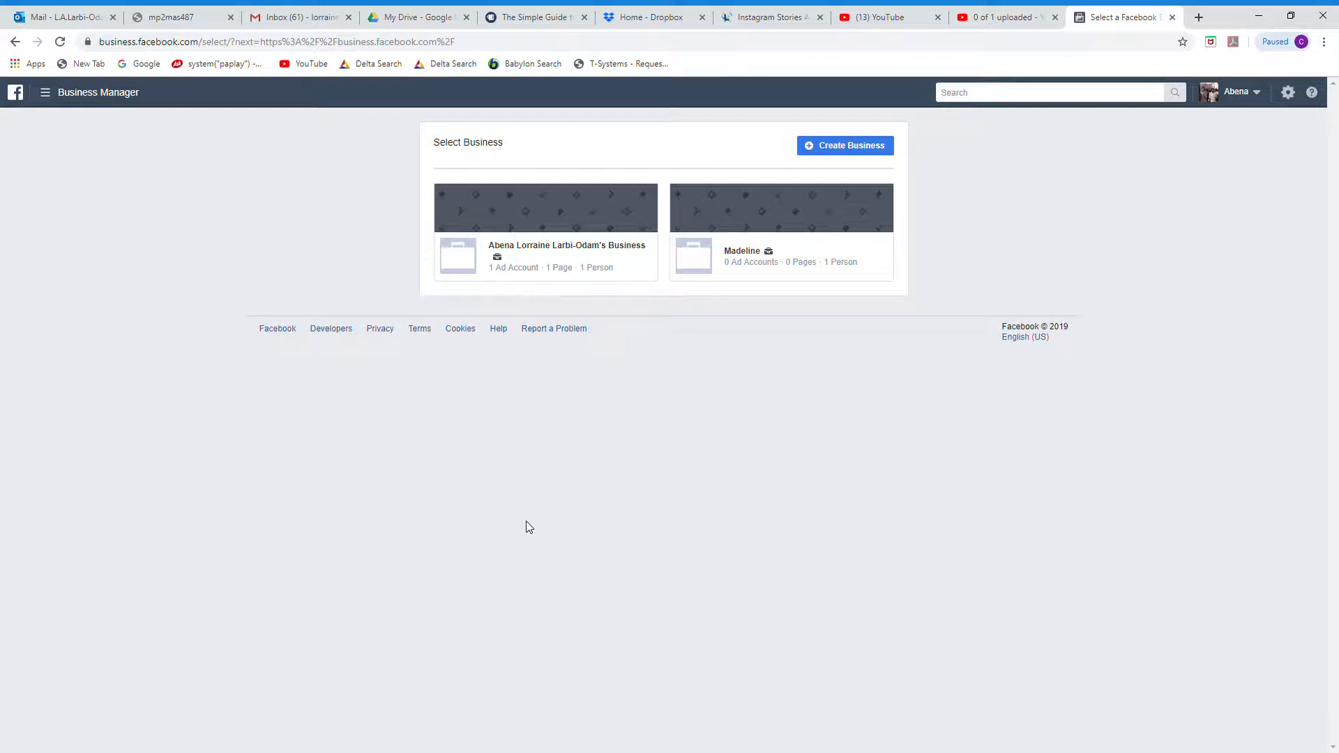
# - Open Ads Manager and start a new campaign with the Brand awareness marketing objective
pyautogui.click(46, 93)
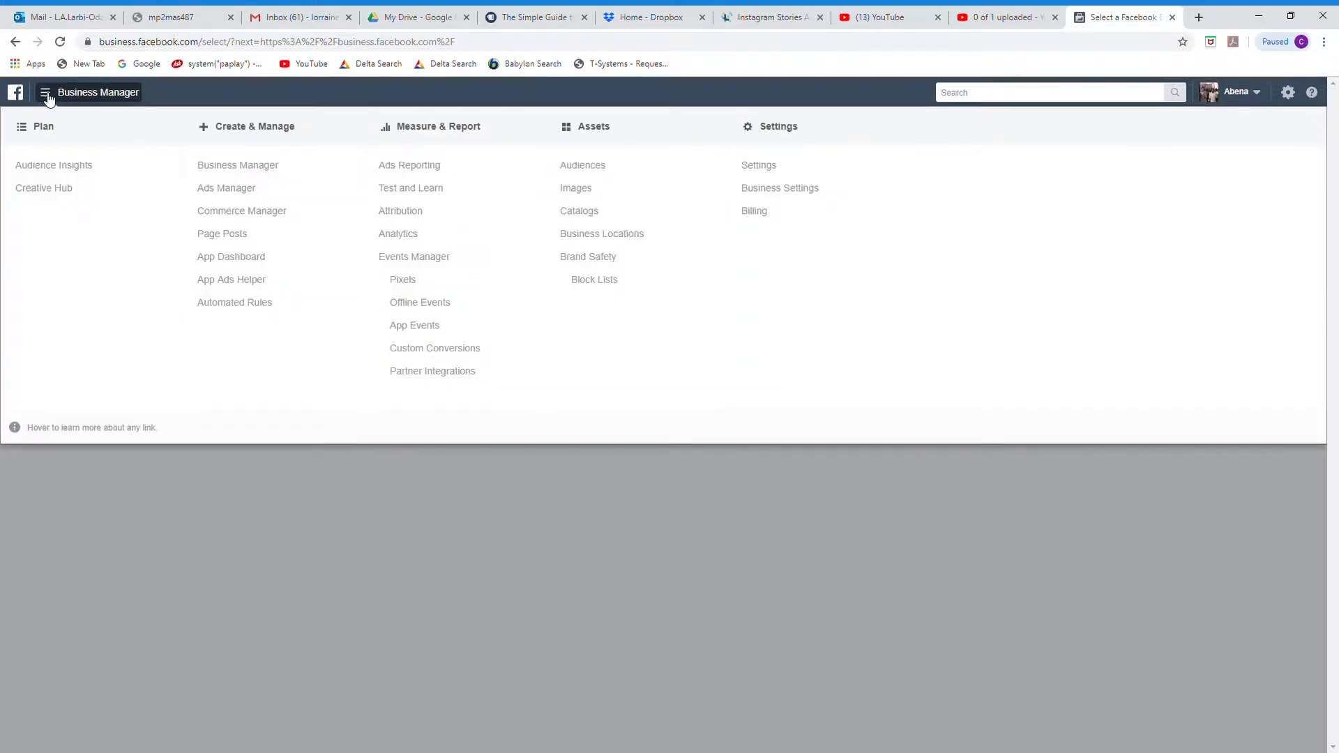
pyautogui.click(232, 195)
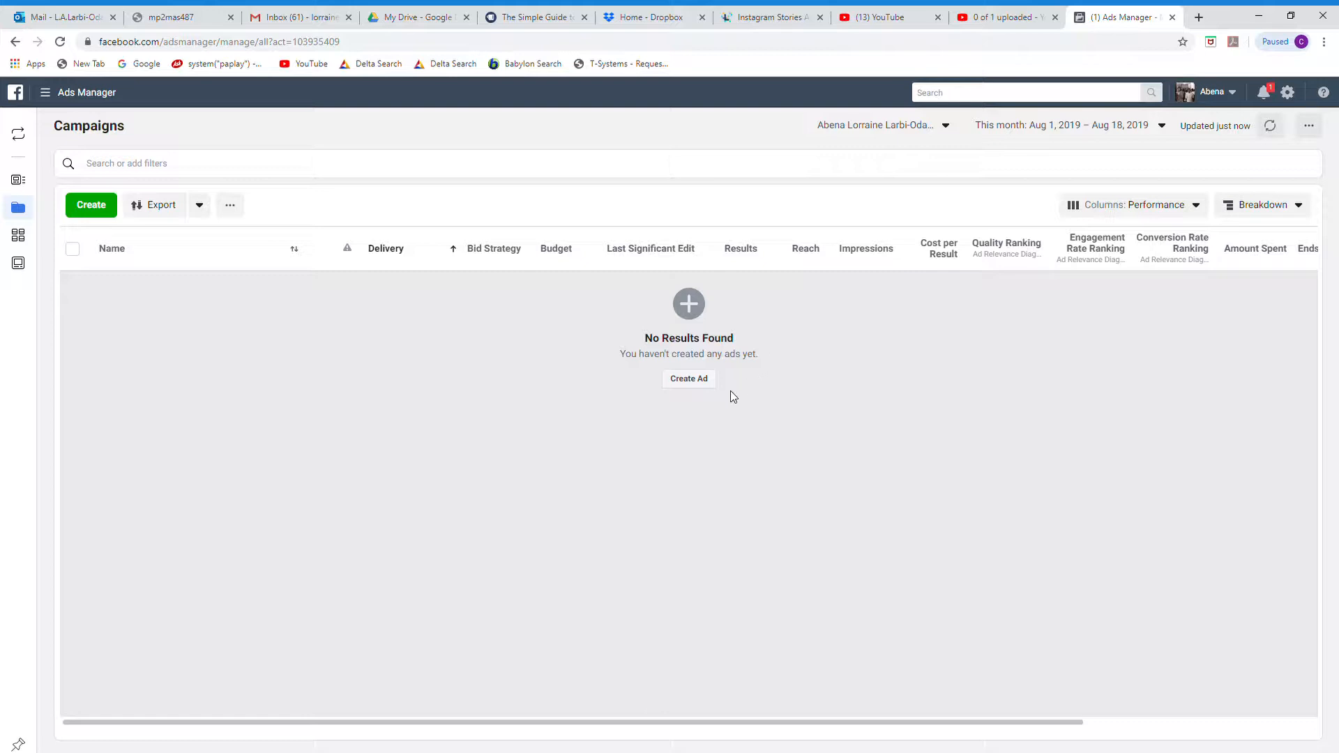
pyautogui.click(688, 386)
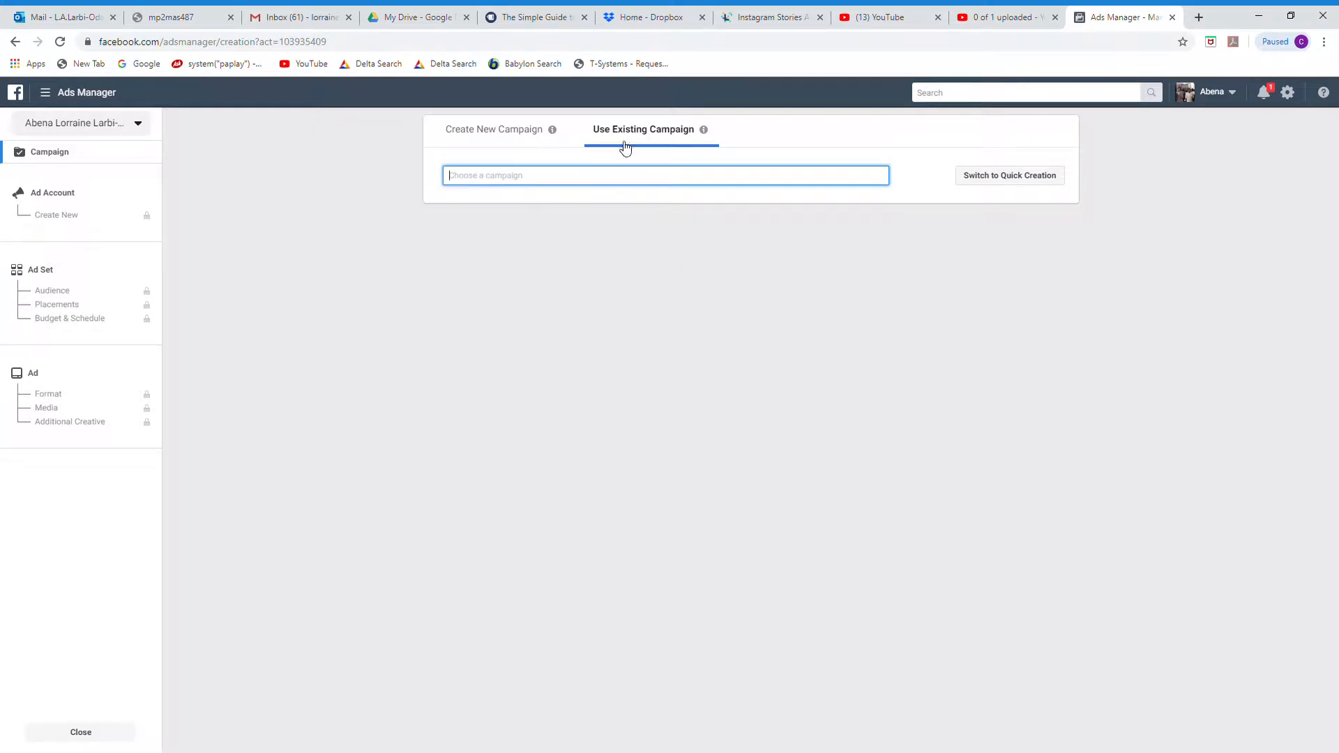
pyautogui.click(515, 139)
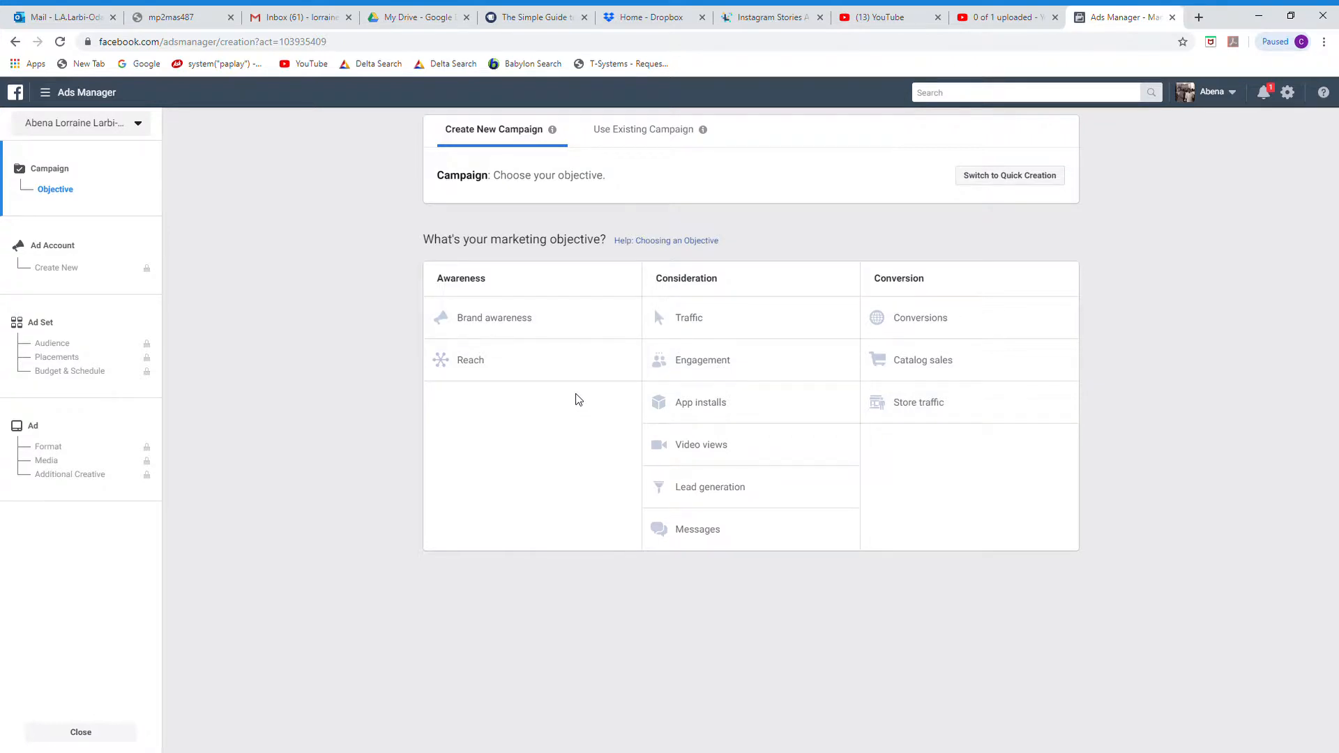
pyautogui.click(537, 328)
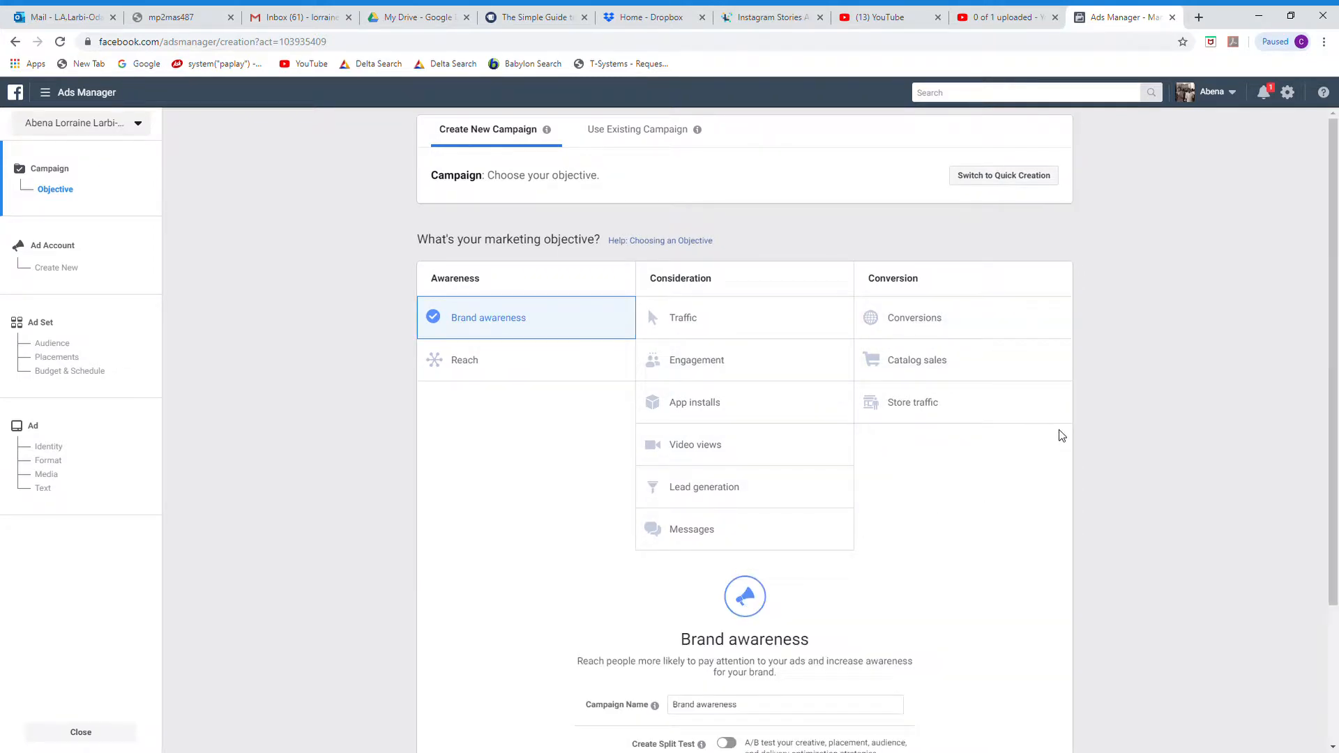
# - Rename the campaign "Marion version 5.0"
pyautogui.scroll(-3, 1088, 443)
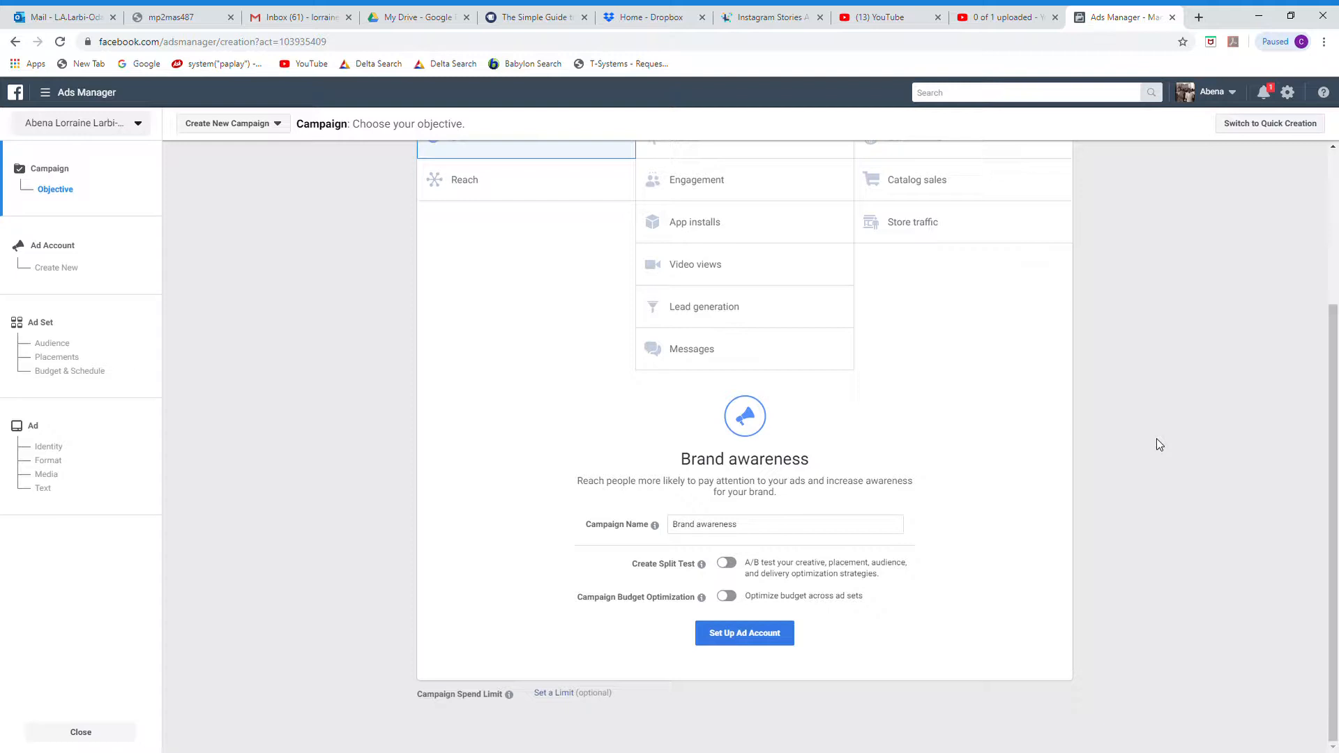
pyautogui.click(786, 533)
pyautogui.press('BackSpace')
pyautogui.press('BackSpace')
pyautogui.press('BackSpace')
pyautogui.press('BackSpace')
pyautogui.press('BackSpace')
pyautogui.press('BackSpace')
pyautogui.press('BackSpace')
pyautogui.press('BackSpace')
pyautogui.press('BackSpace')
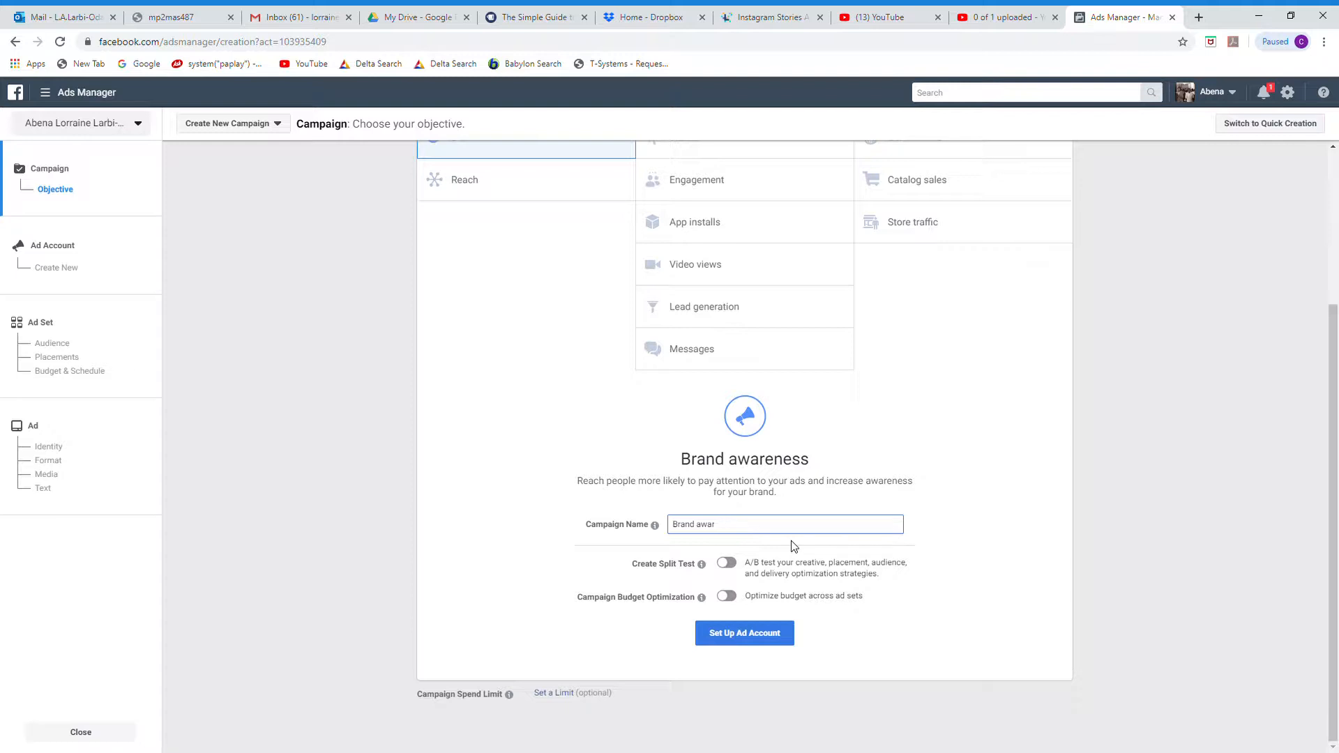
pyautogui.press('BackSpace')
pyautogui.press('BackSpace')
pyautogui.press('BackSpace')
pyautogui.write('Marion version 5.0')
# - Turn on Campaign Budget Optimization, look at the budget types and amount, and turn it off again
pyautogui.click(728, 604)
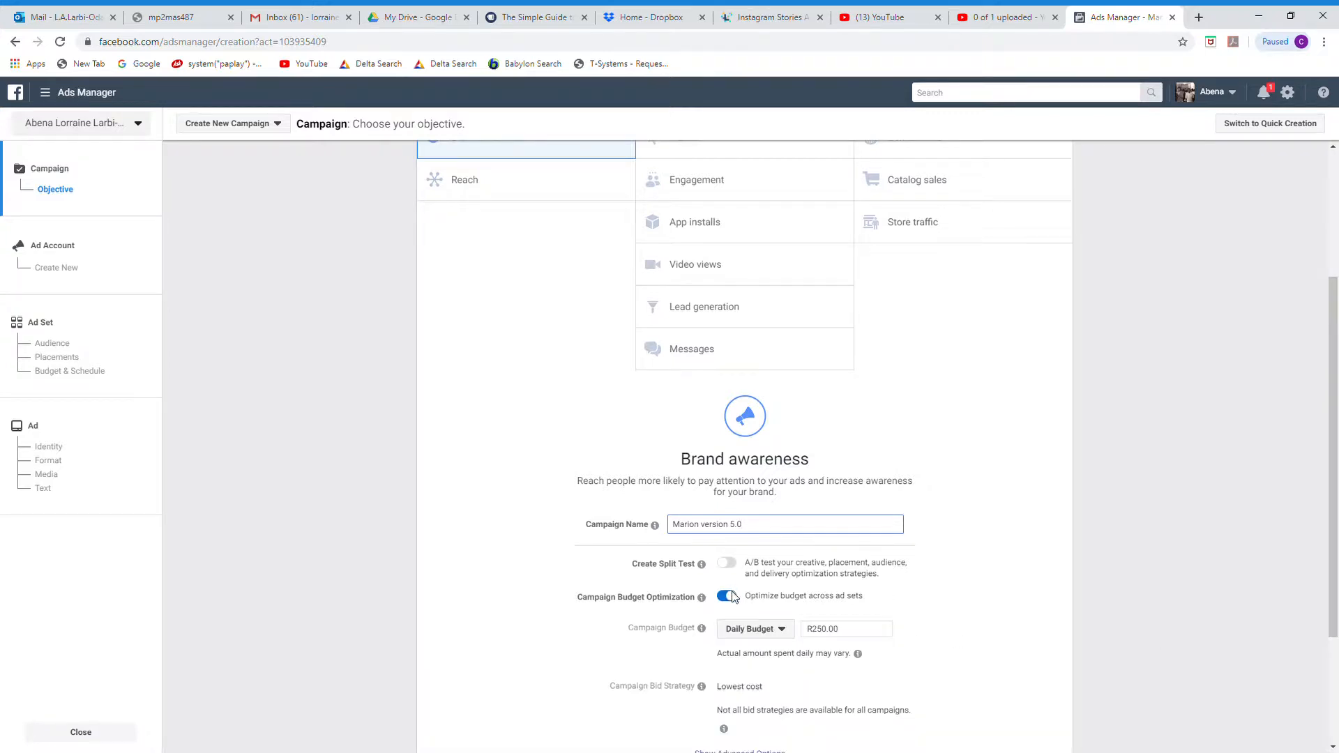
pyautogui.scroll(-3, 739, 600)
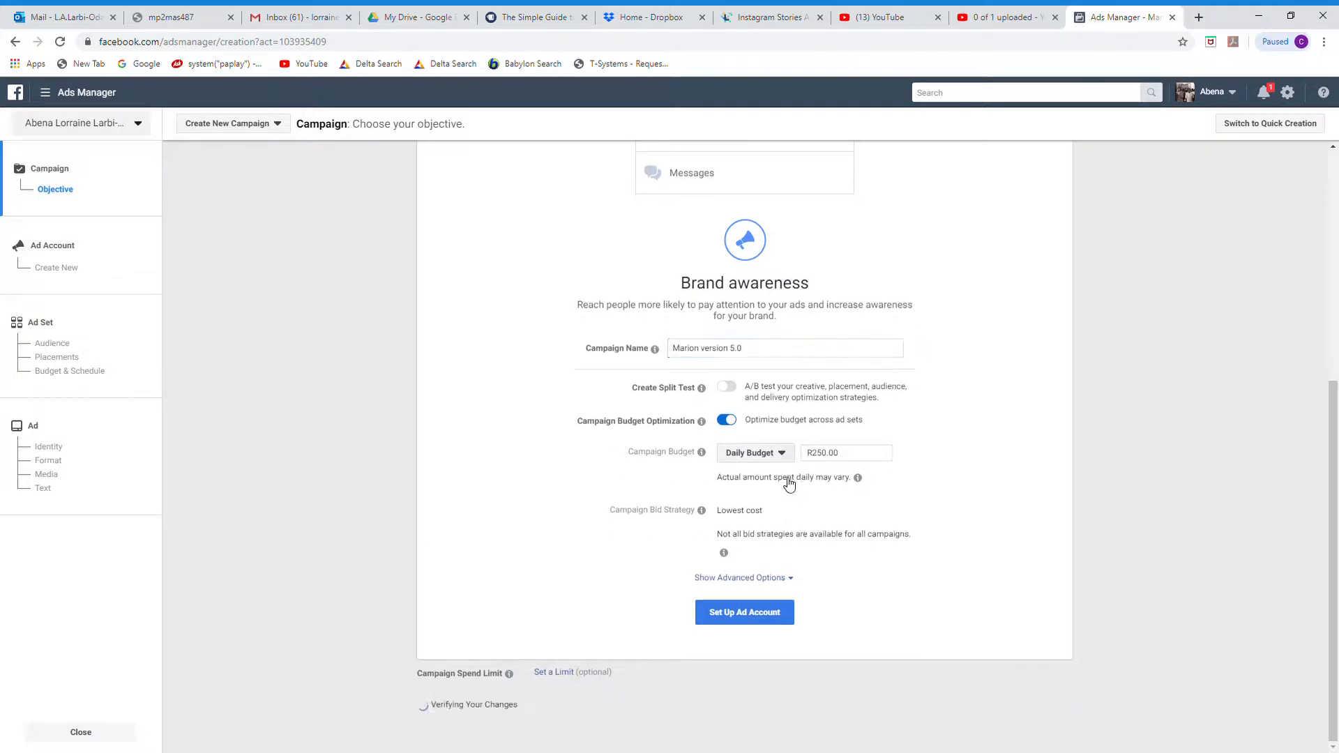
pyautogui.click(781, 460)
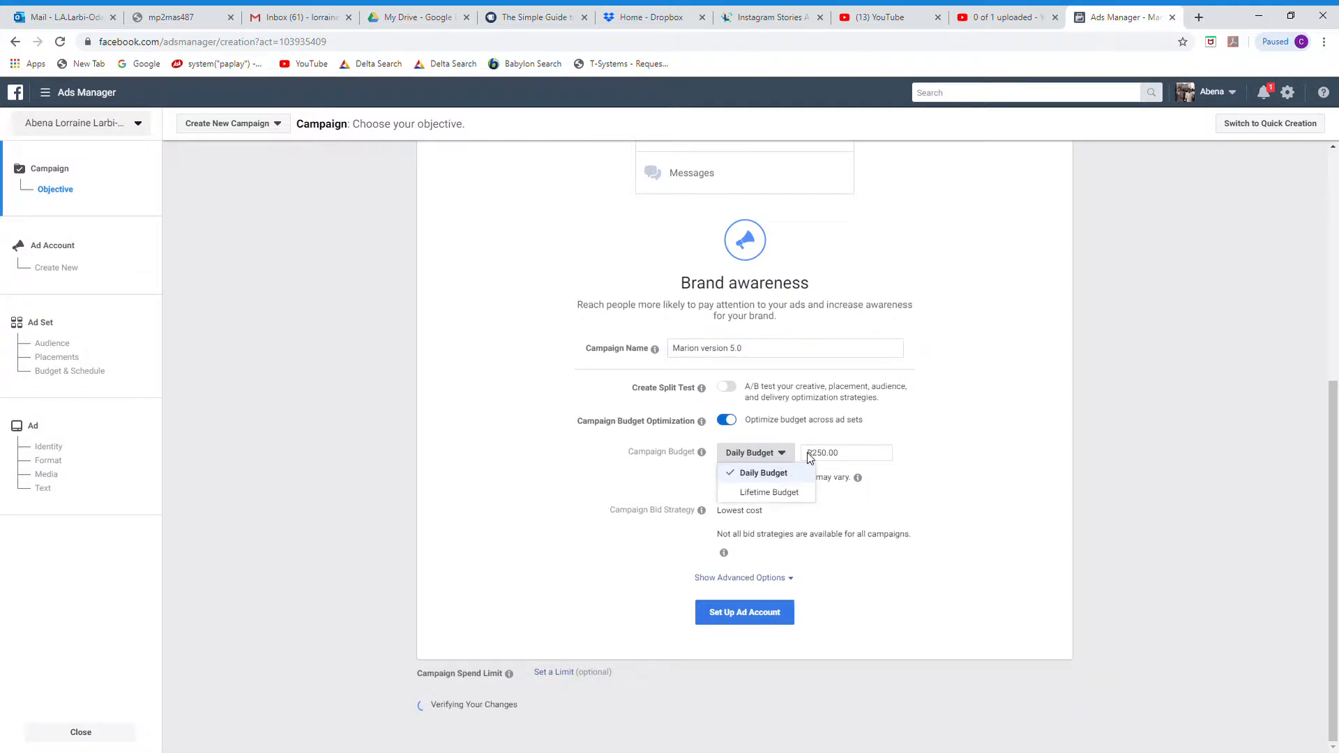
pyautogui.click(849, 459)
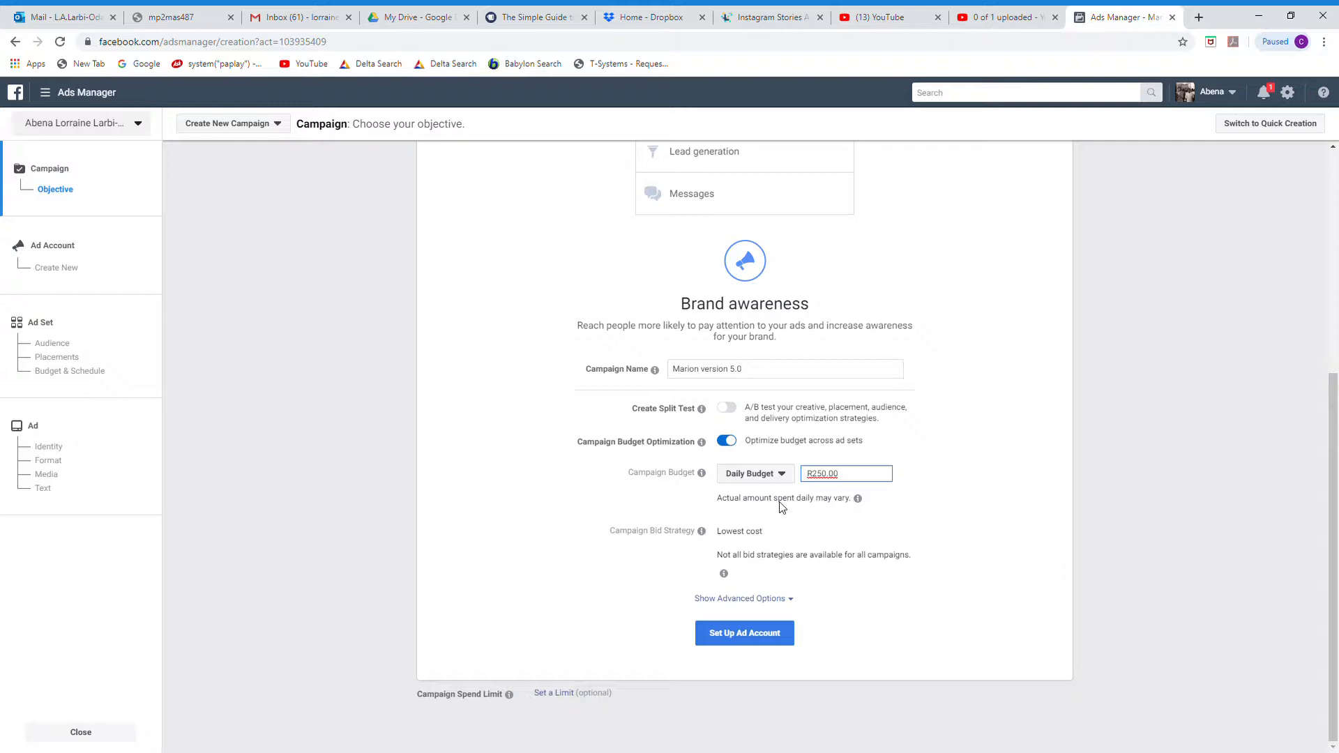
pyautogui.click(734, 447)
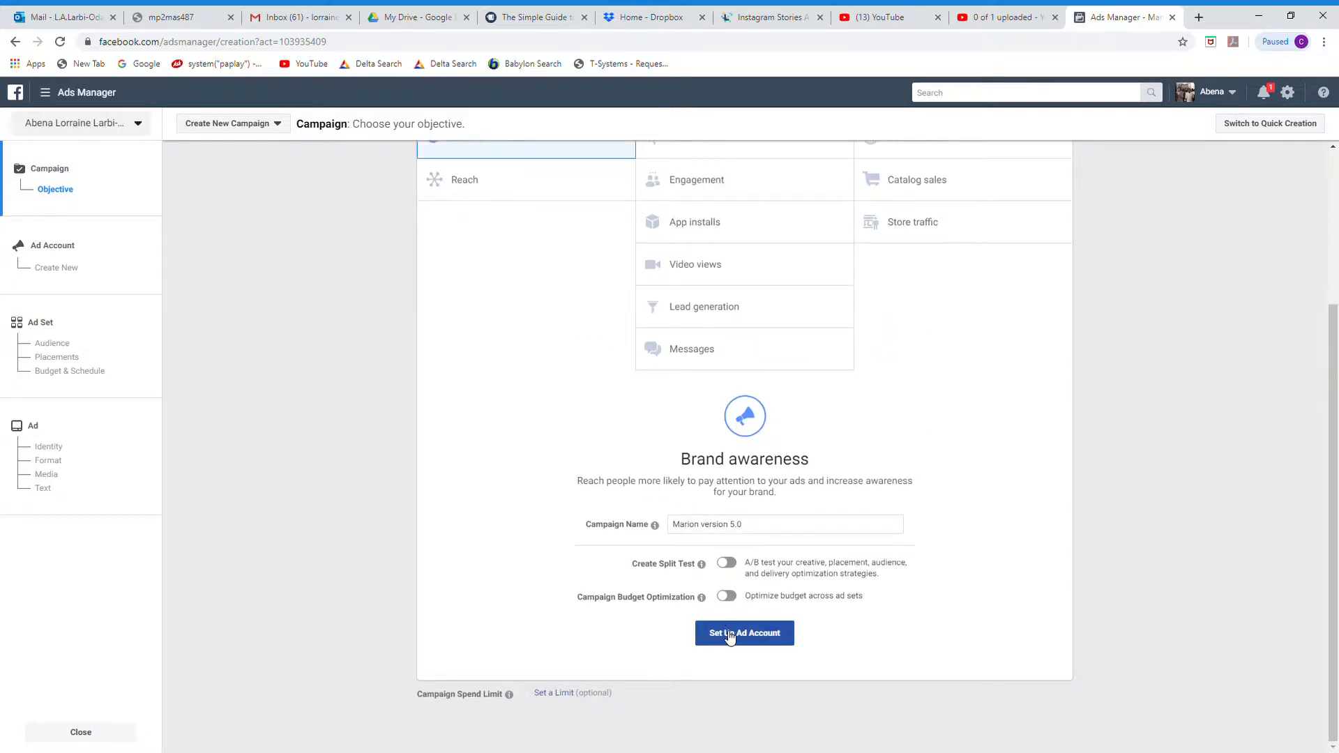
# - Proceed to the ad account setup and examine the available account countries, currencies and time zones
pyautogui.click(731, 634)
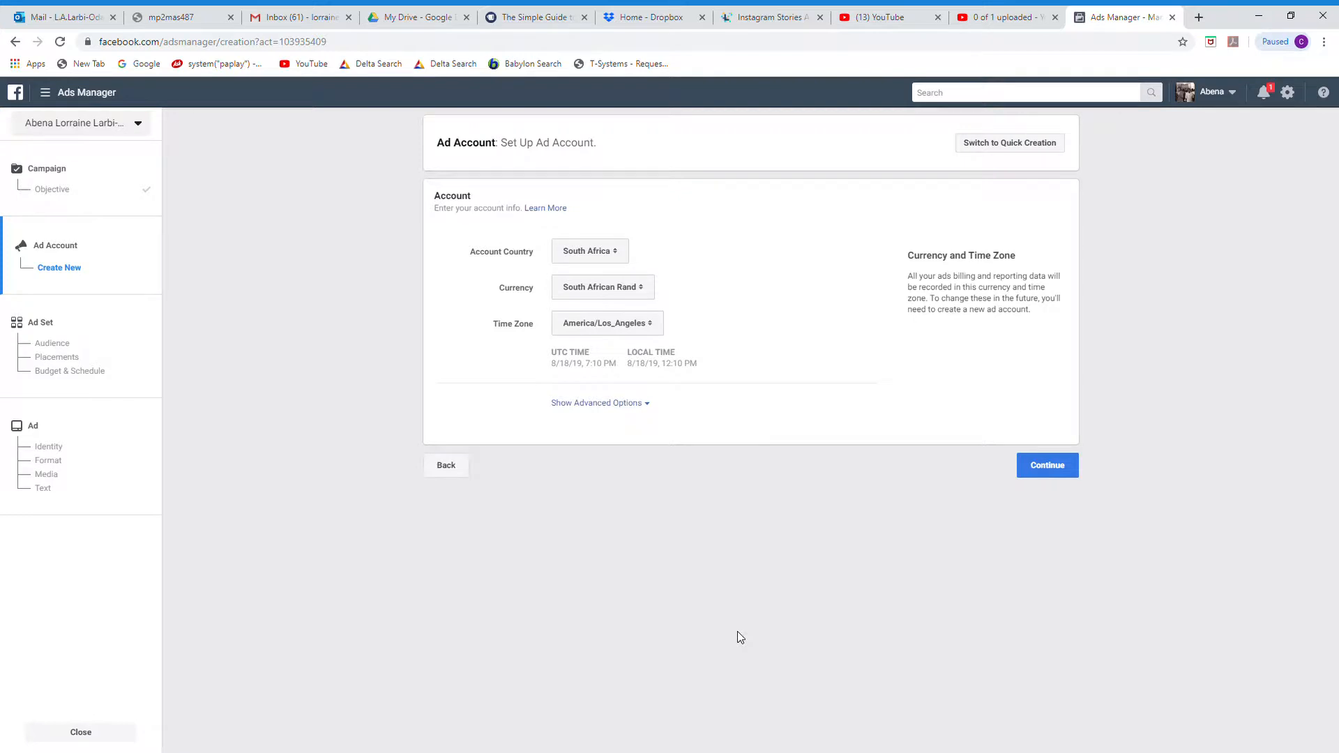
pyautogui.click(619, 258)
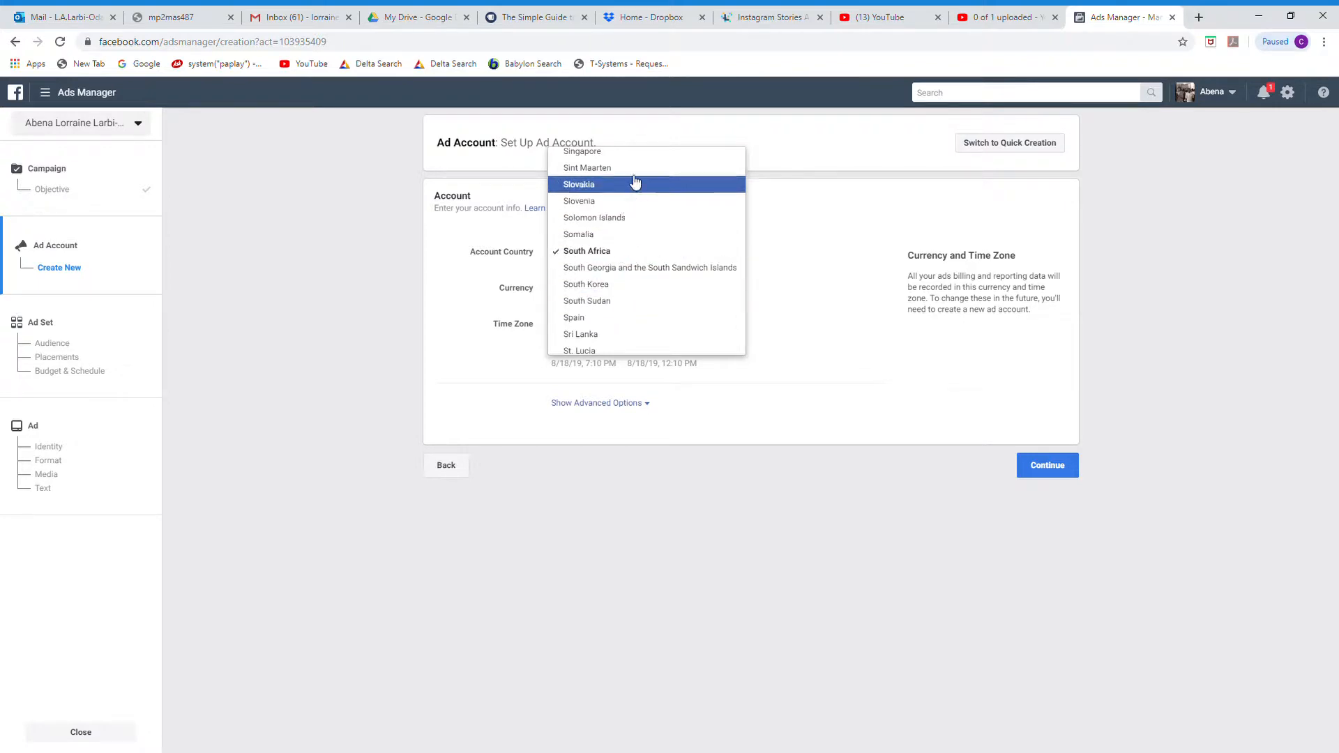
pyautogui.scroll(4, 636, 234)
pyautogui.scroll(7, 636, 233)
pyautogui.scroll(1, 641, 240)
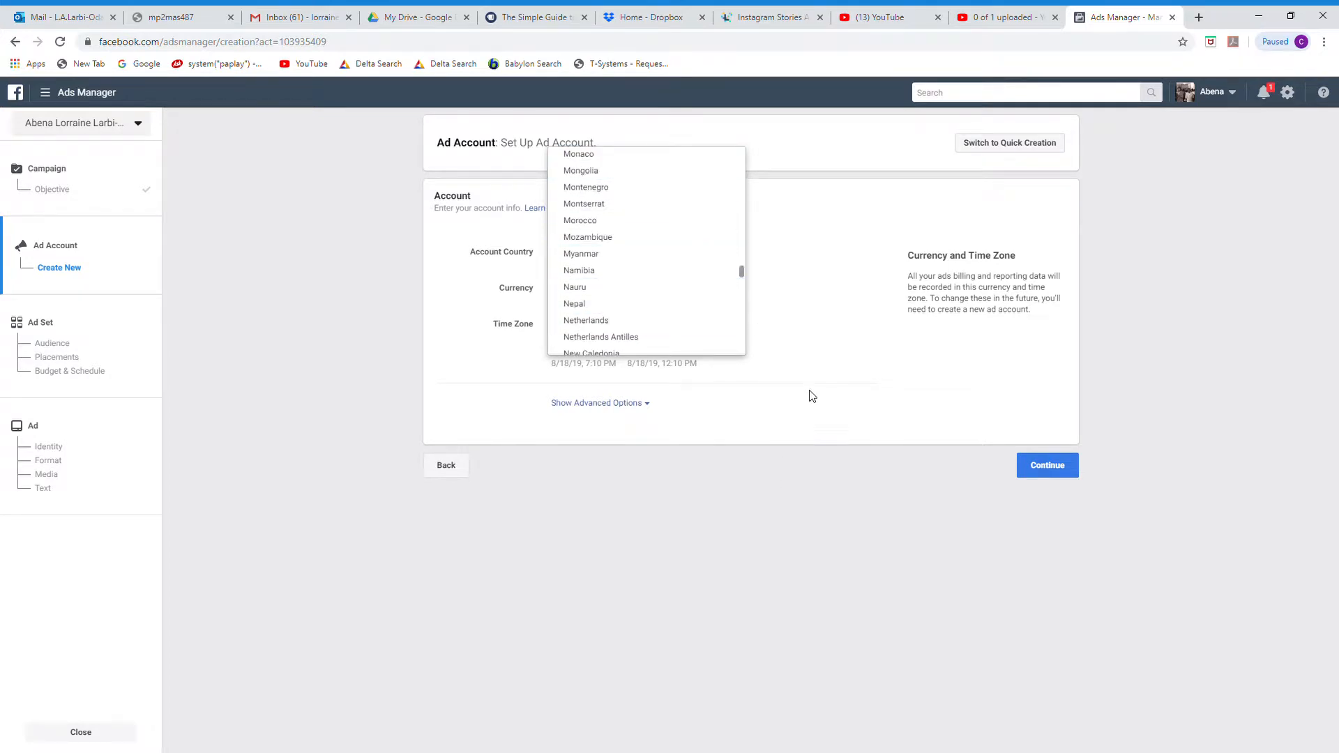
pyautogui.click(604, 490)
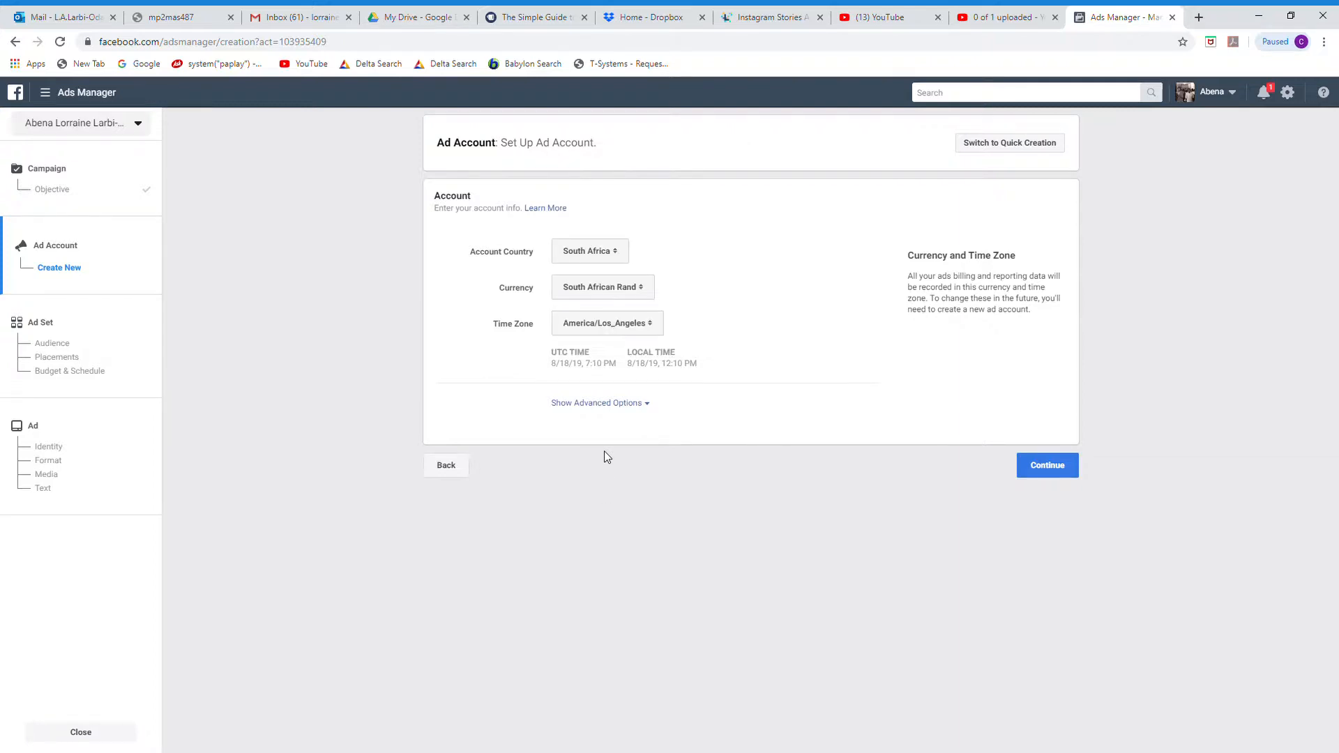
pyautogui.click(609, 292)
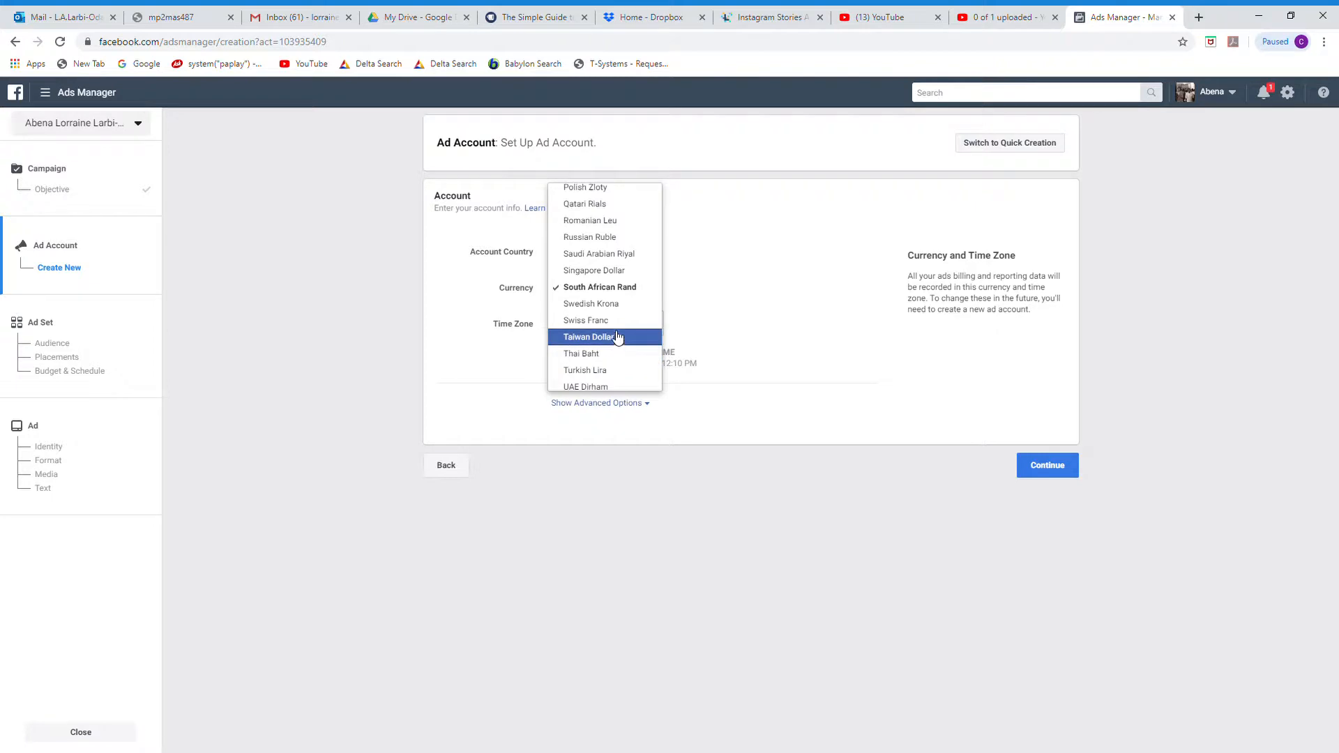
pyautogui.scroll(3, 600, 342)
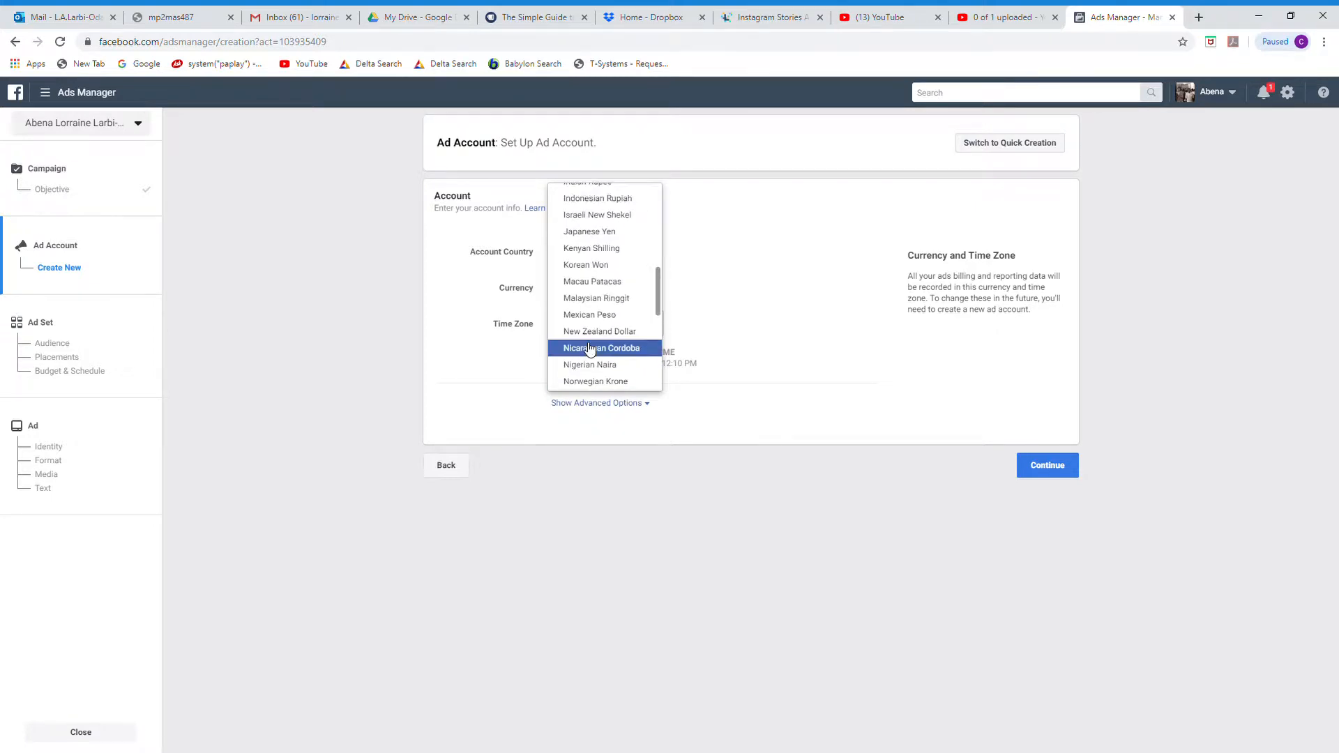
pyautogui.scroll(1, 615, 244)
pyautogui.scroll(1, 615, 243)
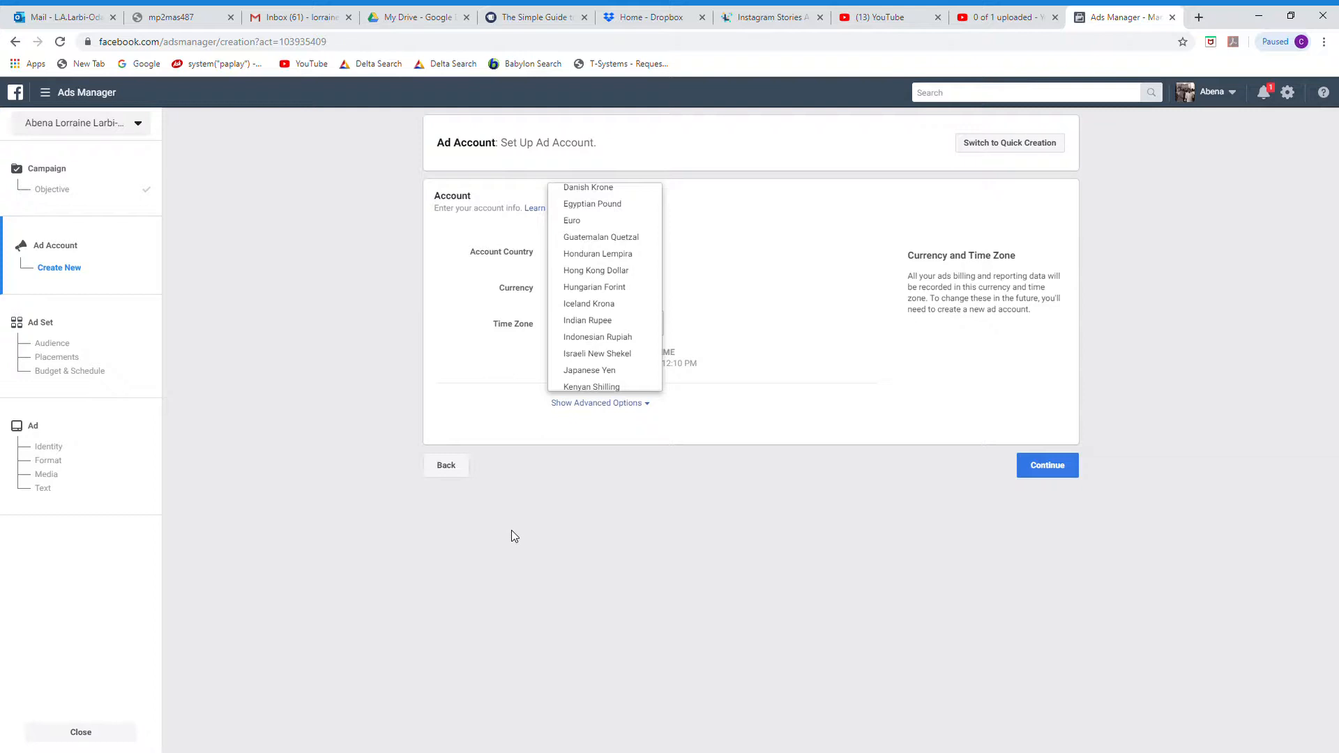
pyautogui.click(564, 543)
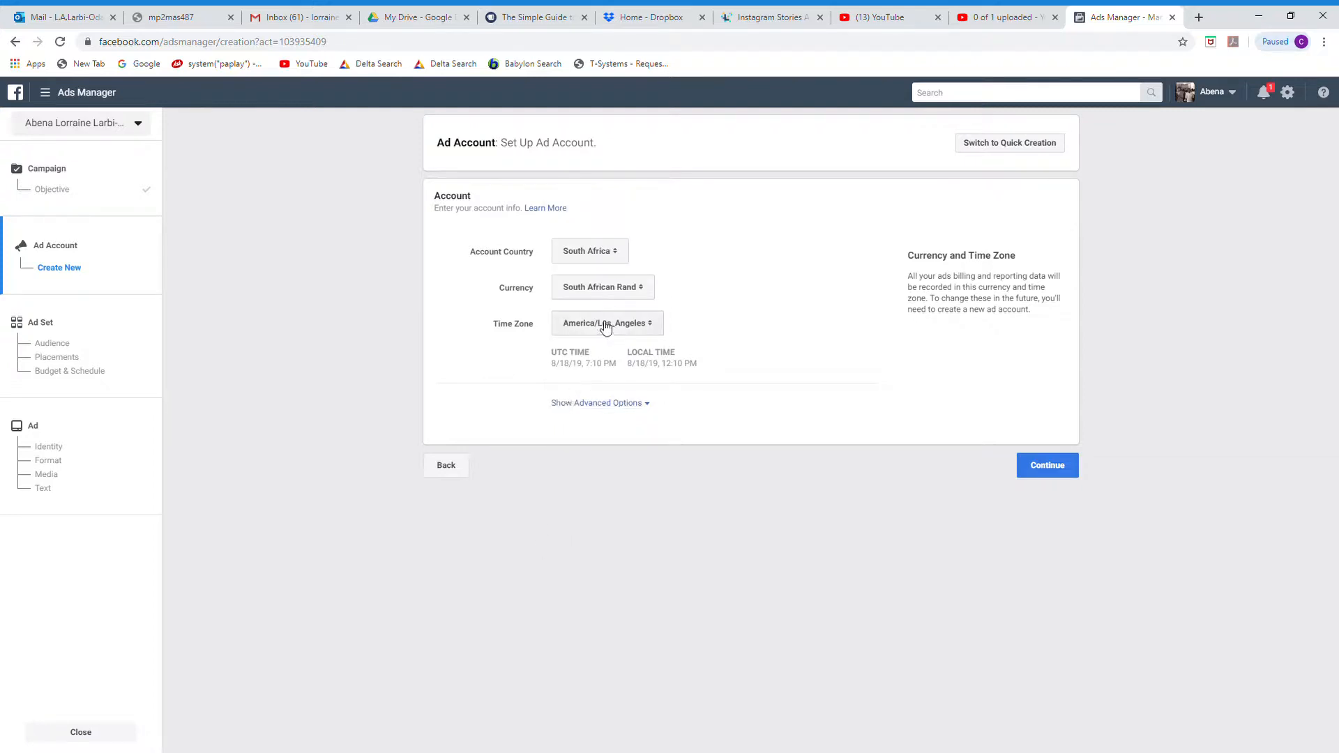
pyautogui.click(607, 327)
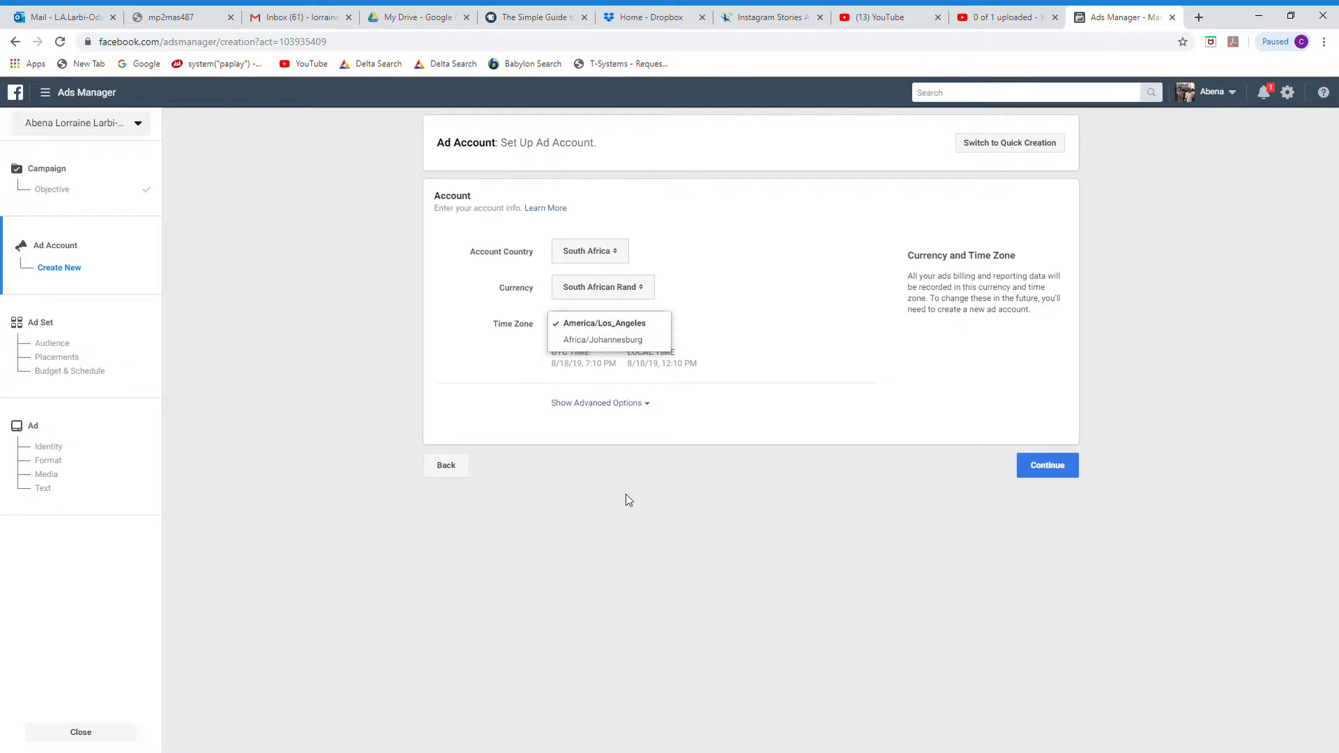
pyautogui.click(633, 536)
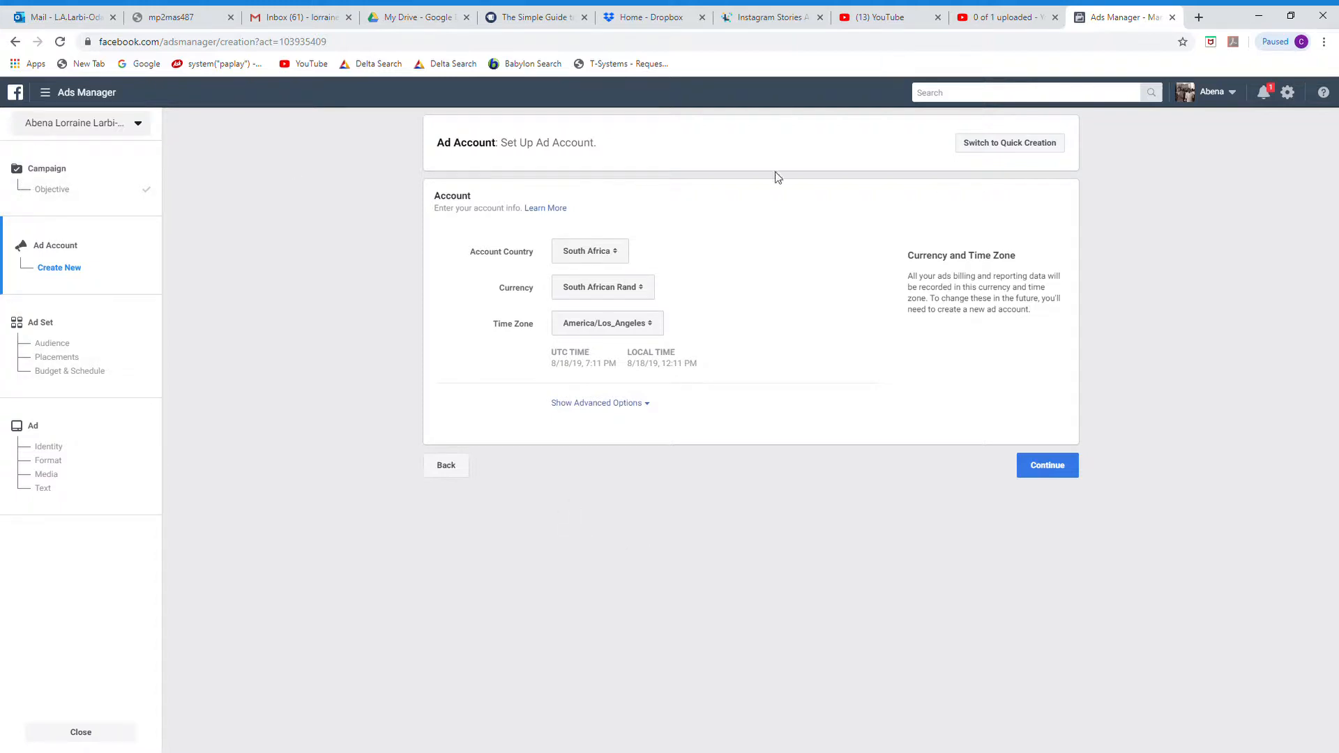
# - Accept the ad account's country, currency and time zone, and continue to the ad set's audience settings
pyautogui.click(1036, 476)
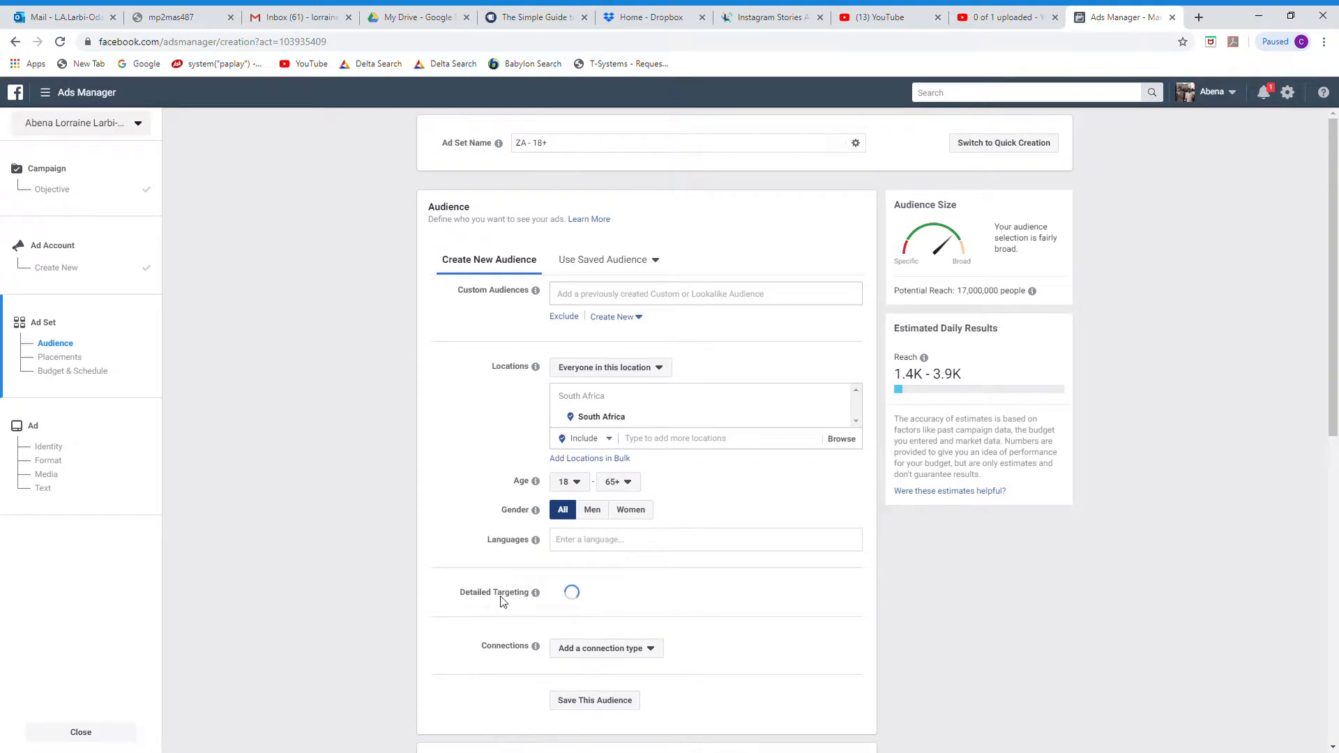
pyautogui.scroll(-6, 447, 579)
pyautogui.scroll(6, 447, 579)
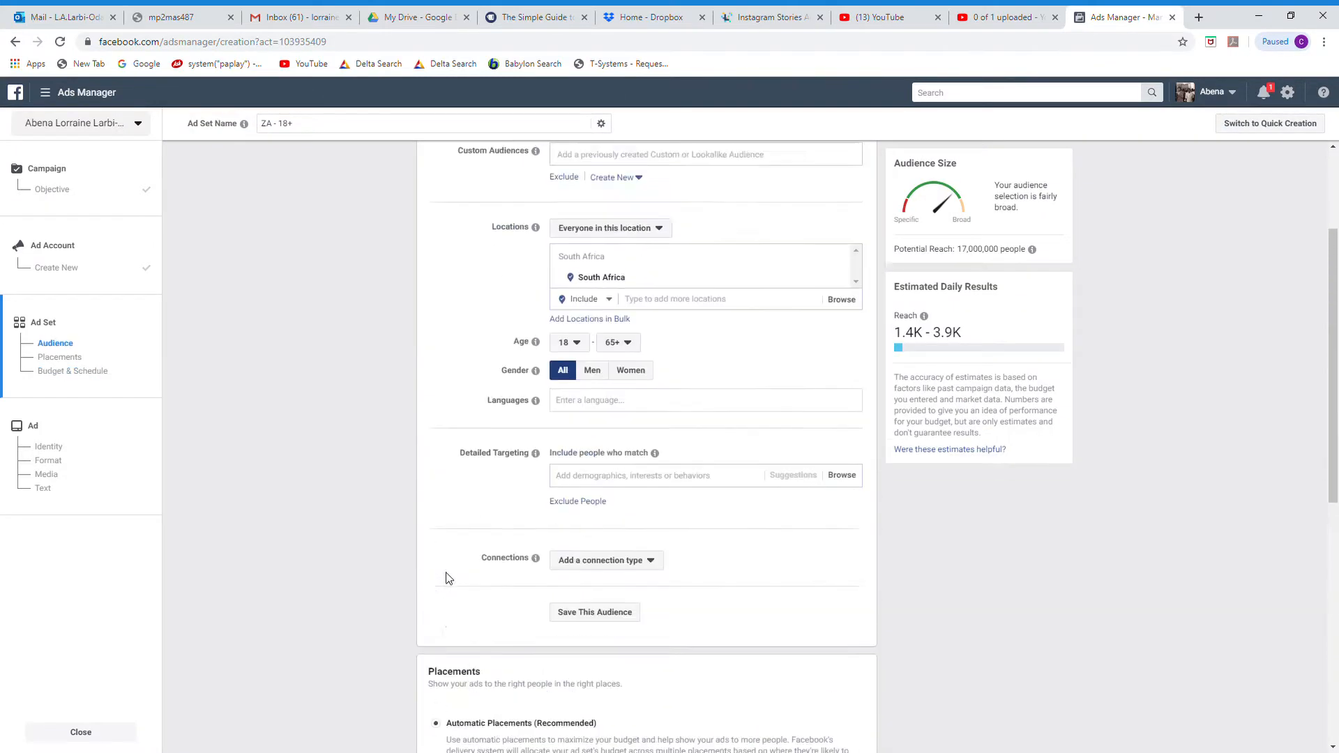
pyautogui.moveTo(536, 540)
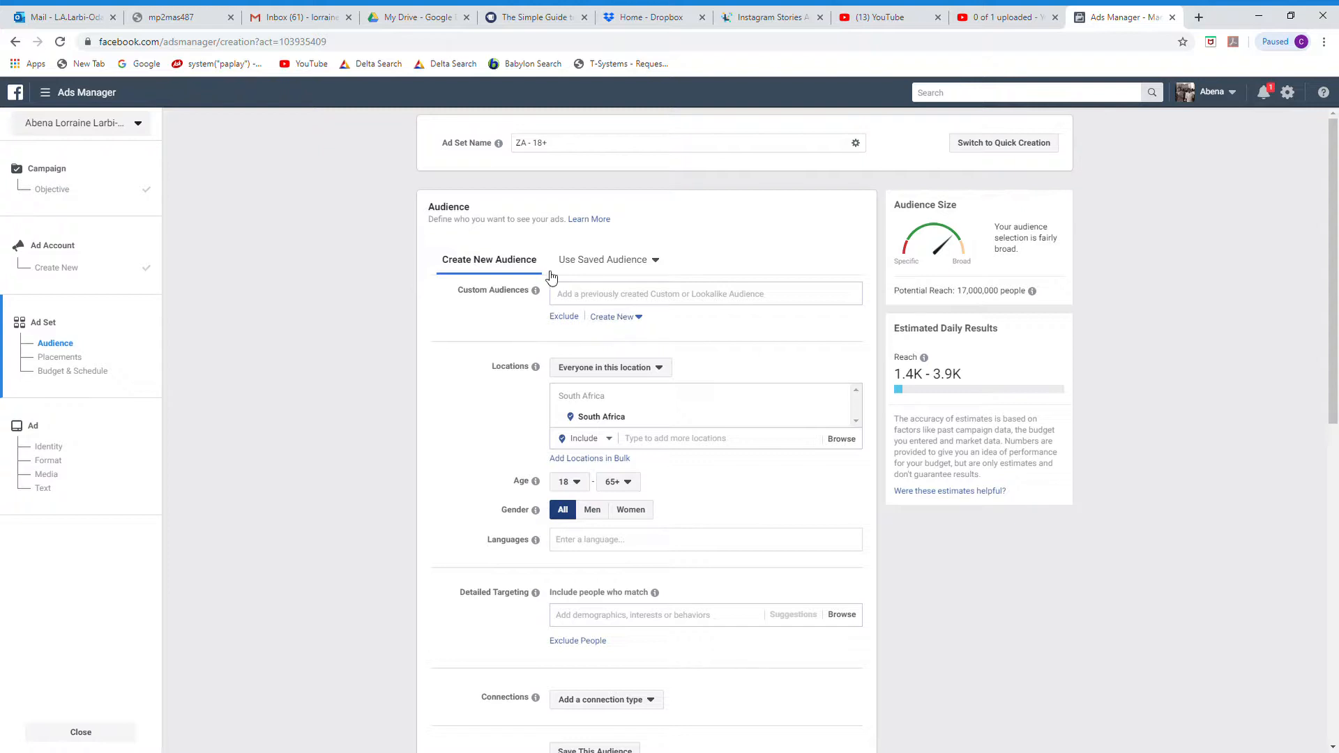
# - Start a lookalike audience and choose a customer list custom audience as its new source
pyautogui.click(617, 318)
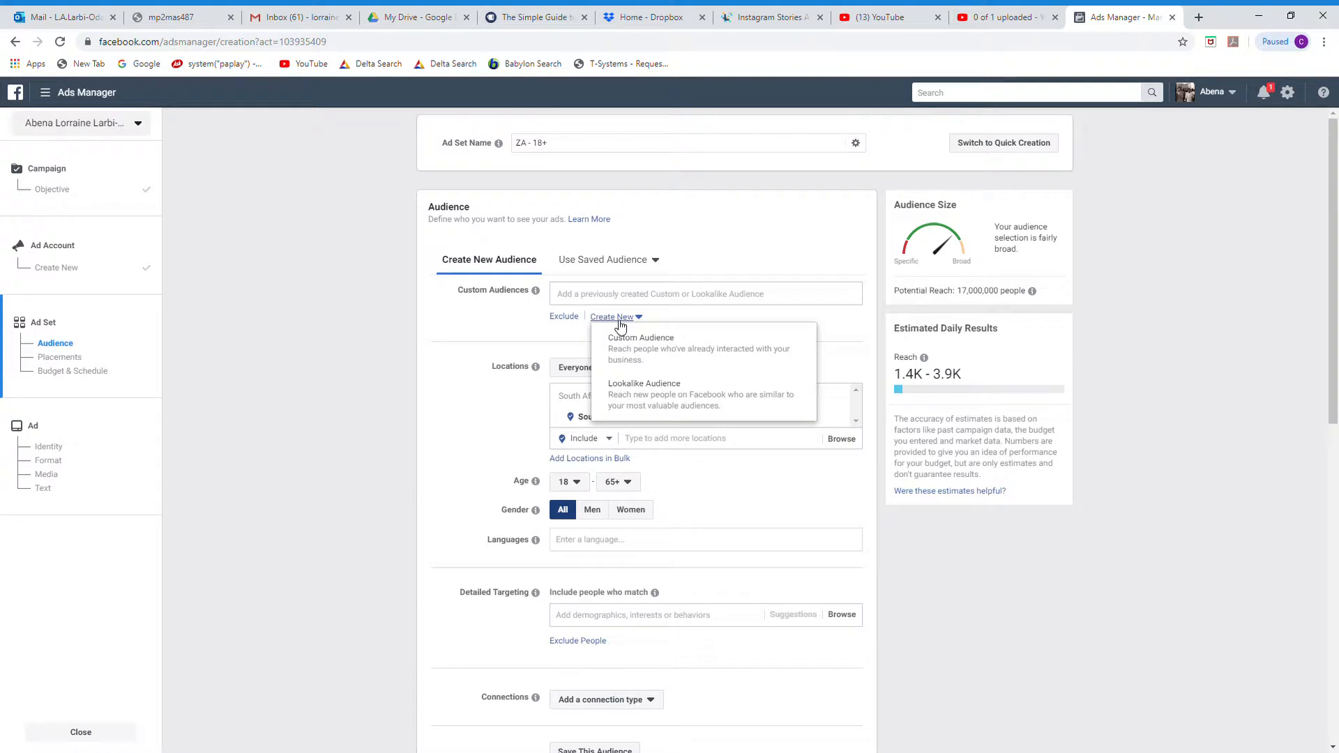
pyautogui.click(646, 402)
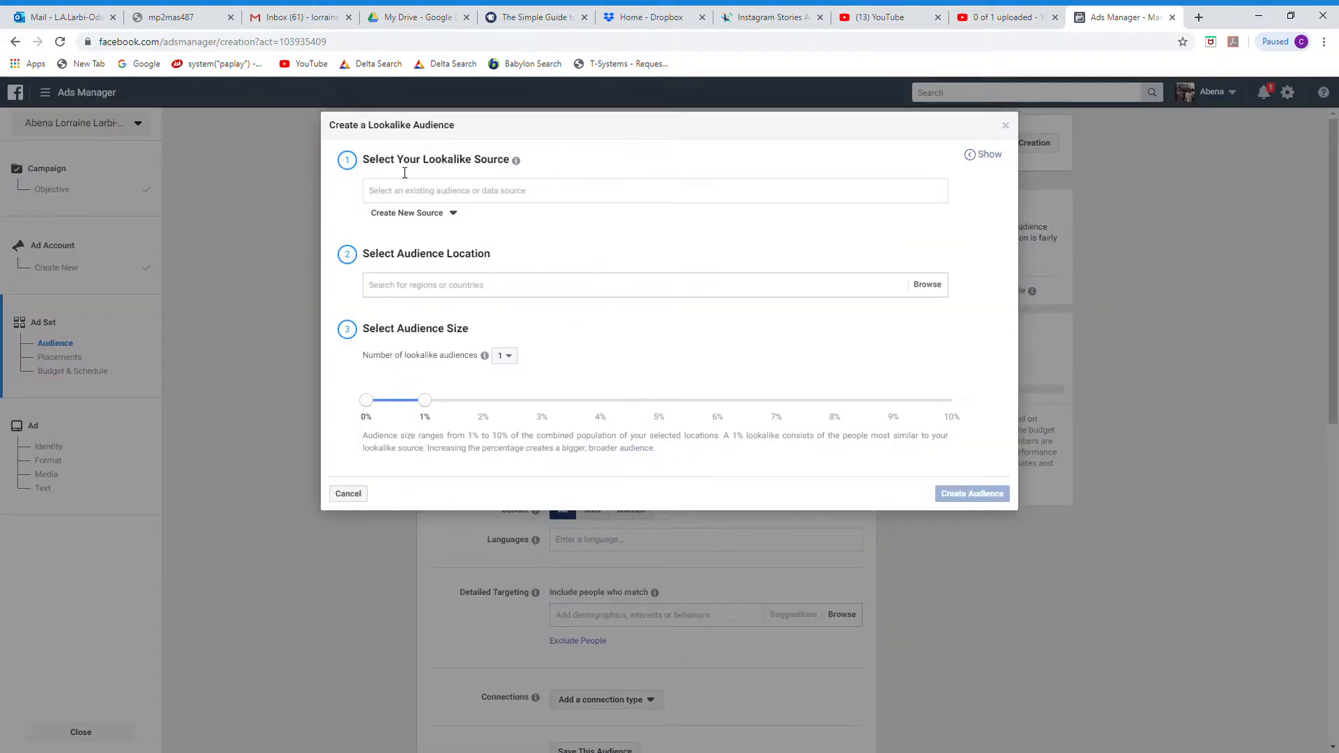
pyautogui.click(446, 213)
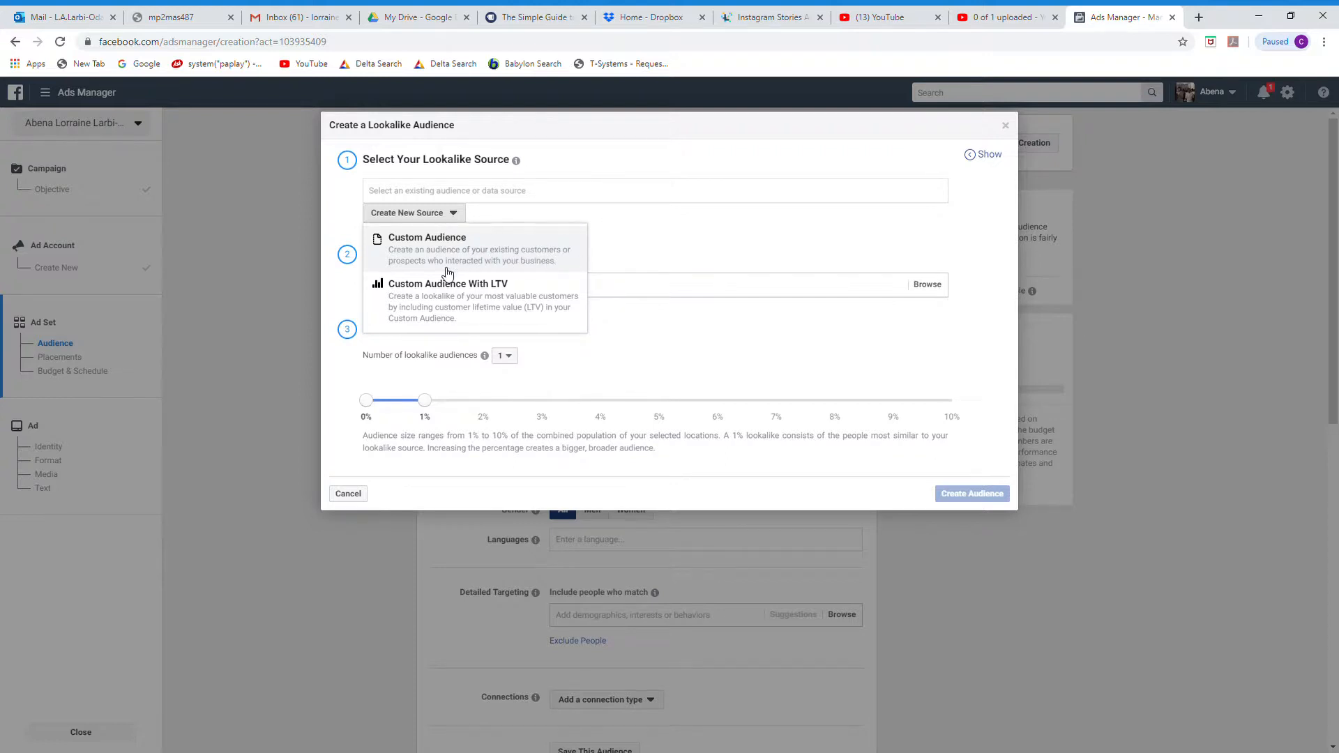
pyautogui.click(567, 264)
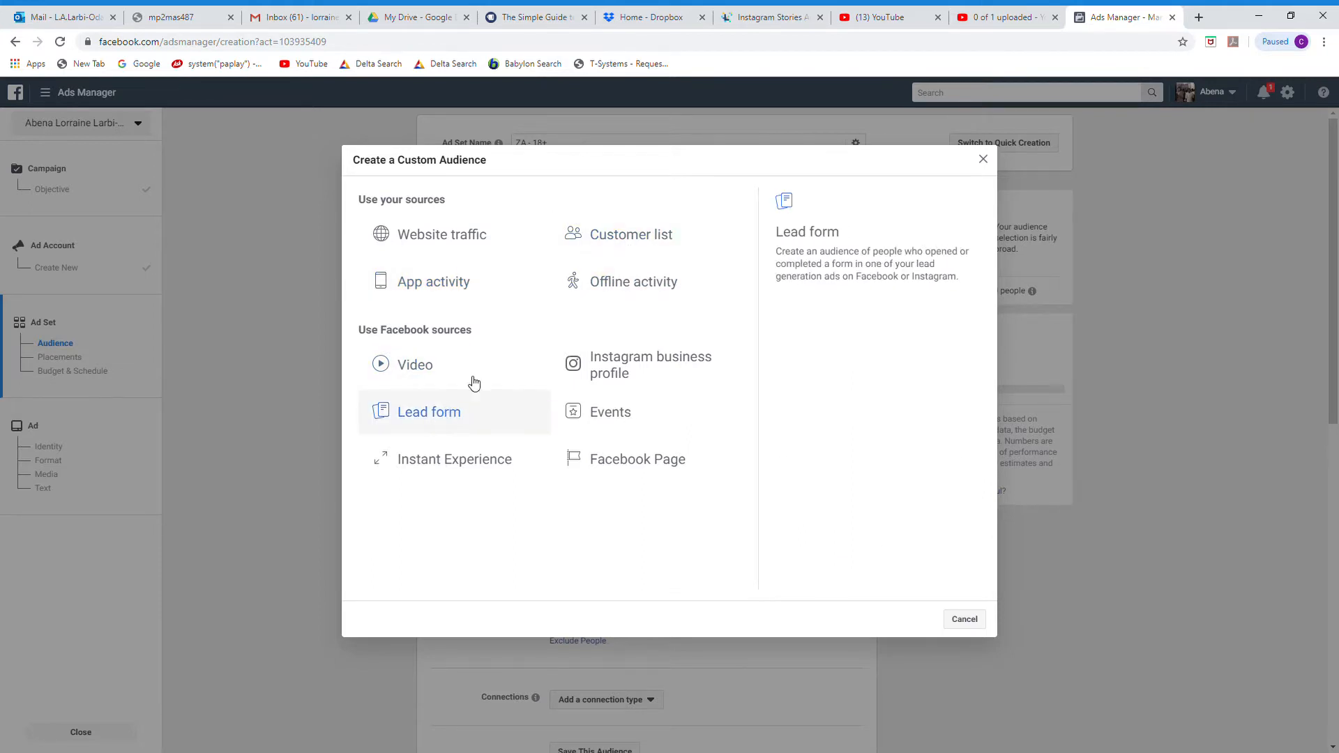
pyautogui.click(630, 246)
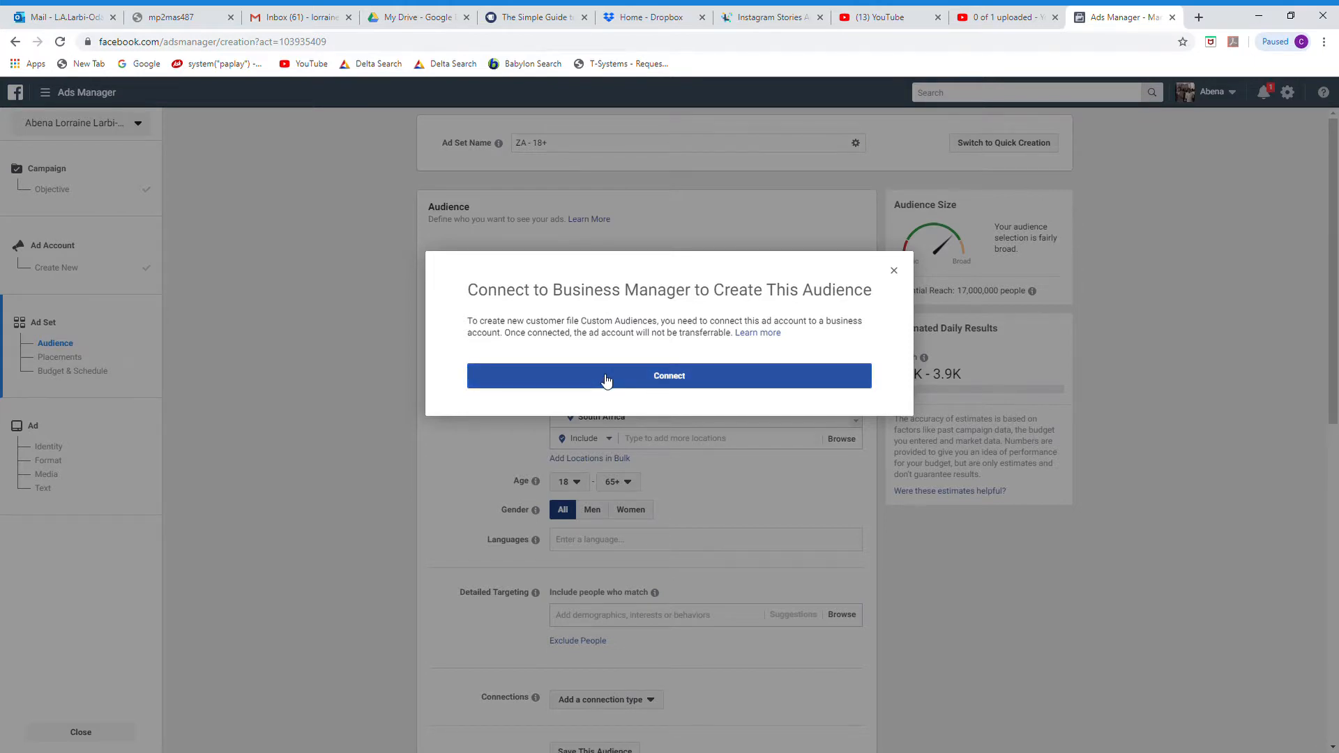
# - Try to move the ad account into the existing business that already has an ad account and a page, and dismiss the dialog
pyautogui.click(606, 381)
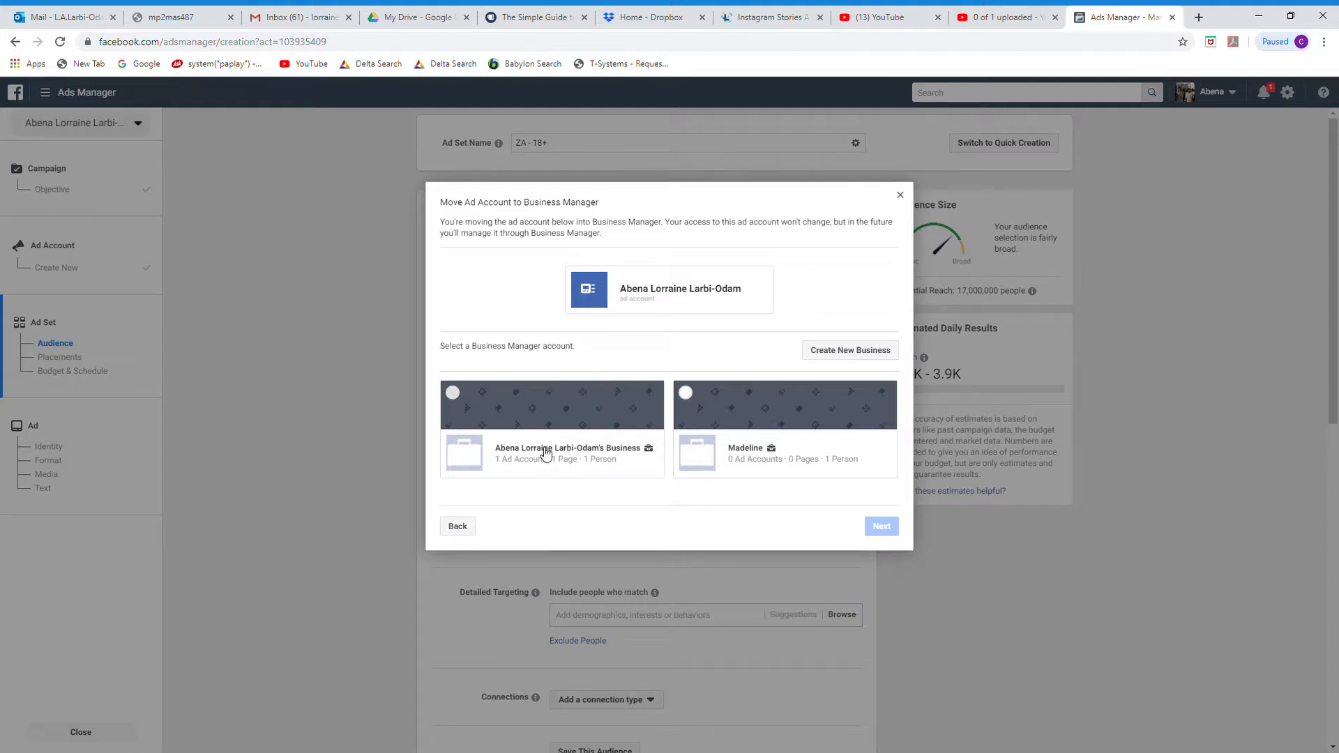
pyautogui.click(573, 462)
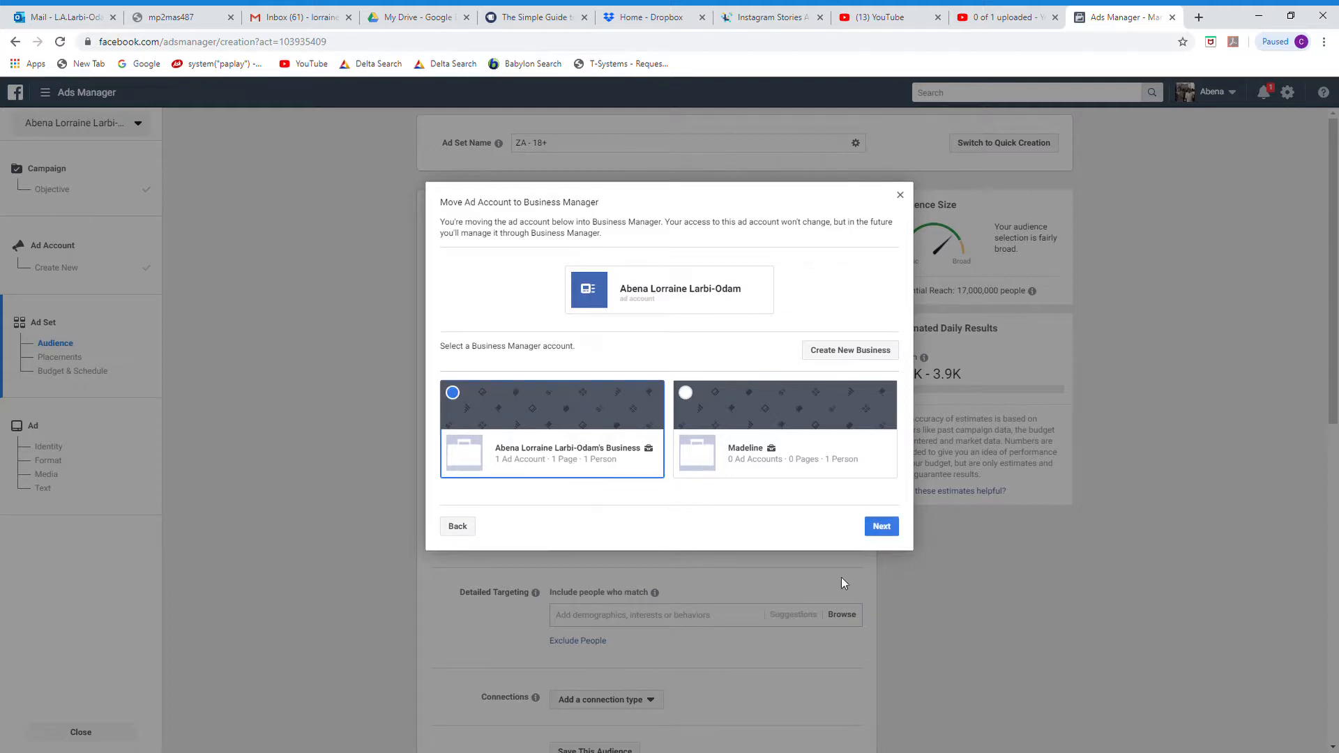
pyautogui.click(878, 530)
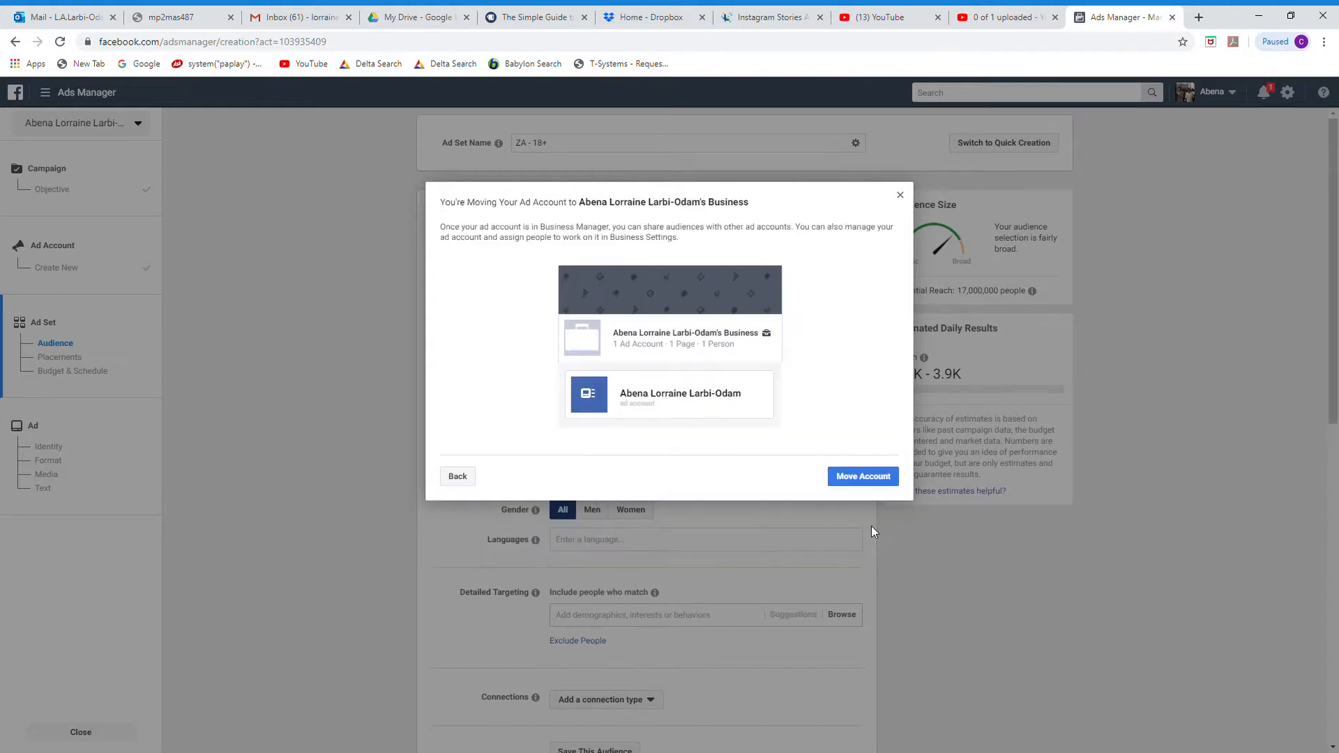
pyautogui.click(869, 478)
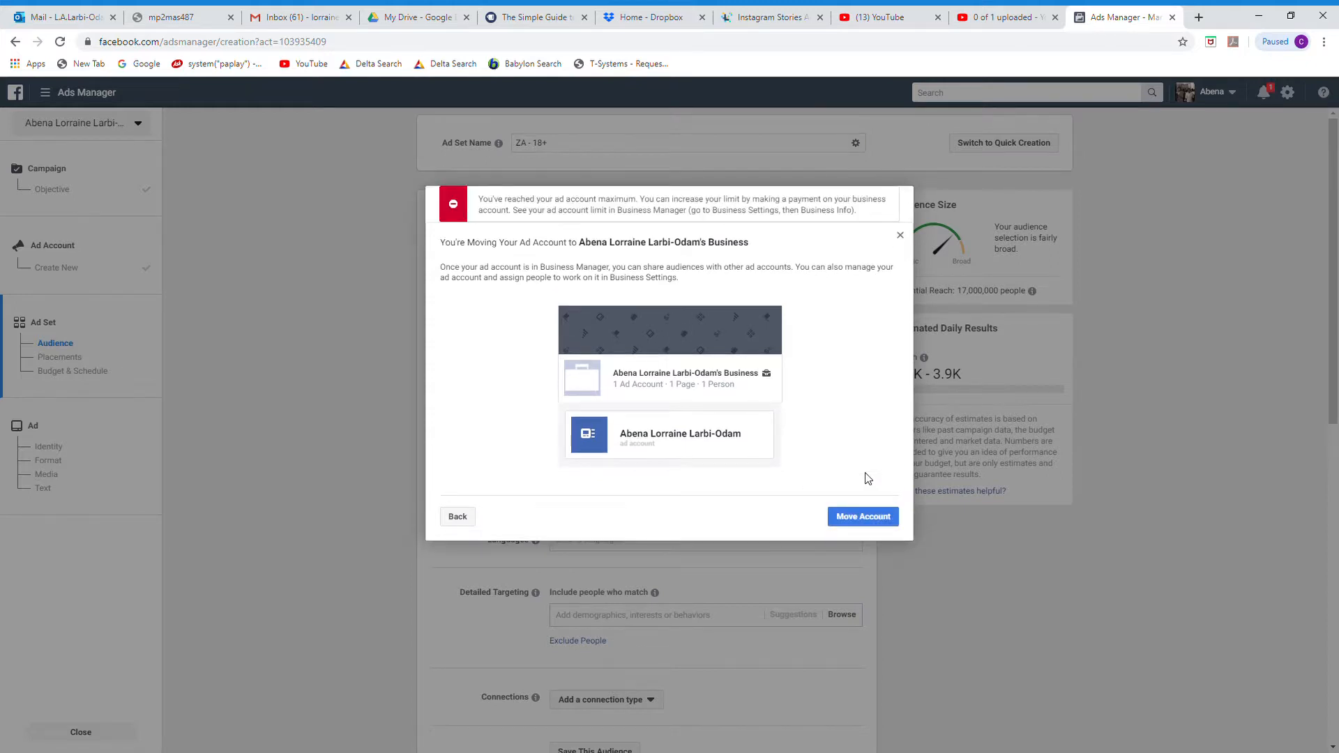
pyautogui.click(900, 235)
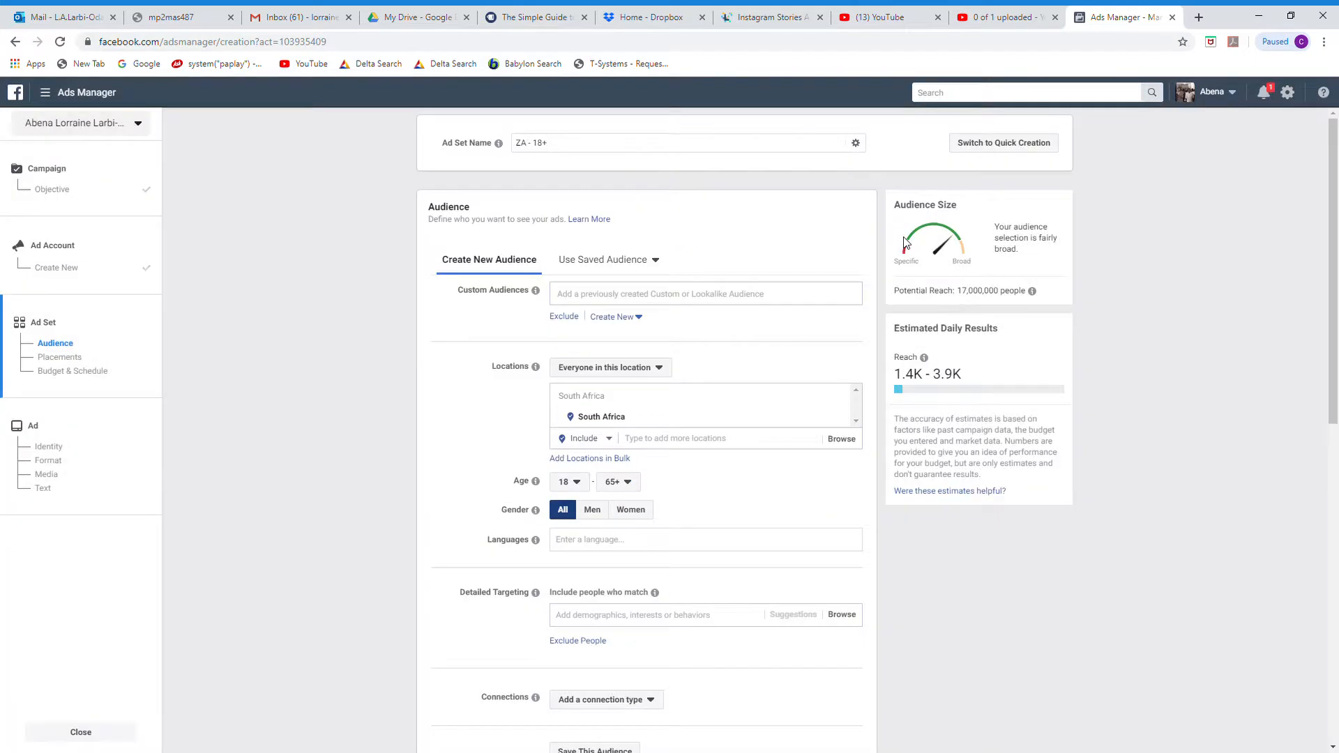
# - Start a lookalike audience and choose a Facebook Page custom audience as its new source
pyautogui.click(607, 319)
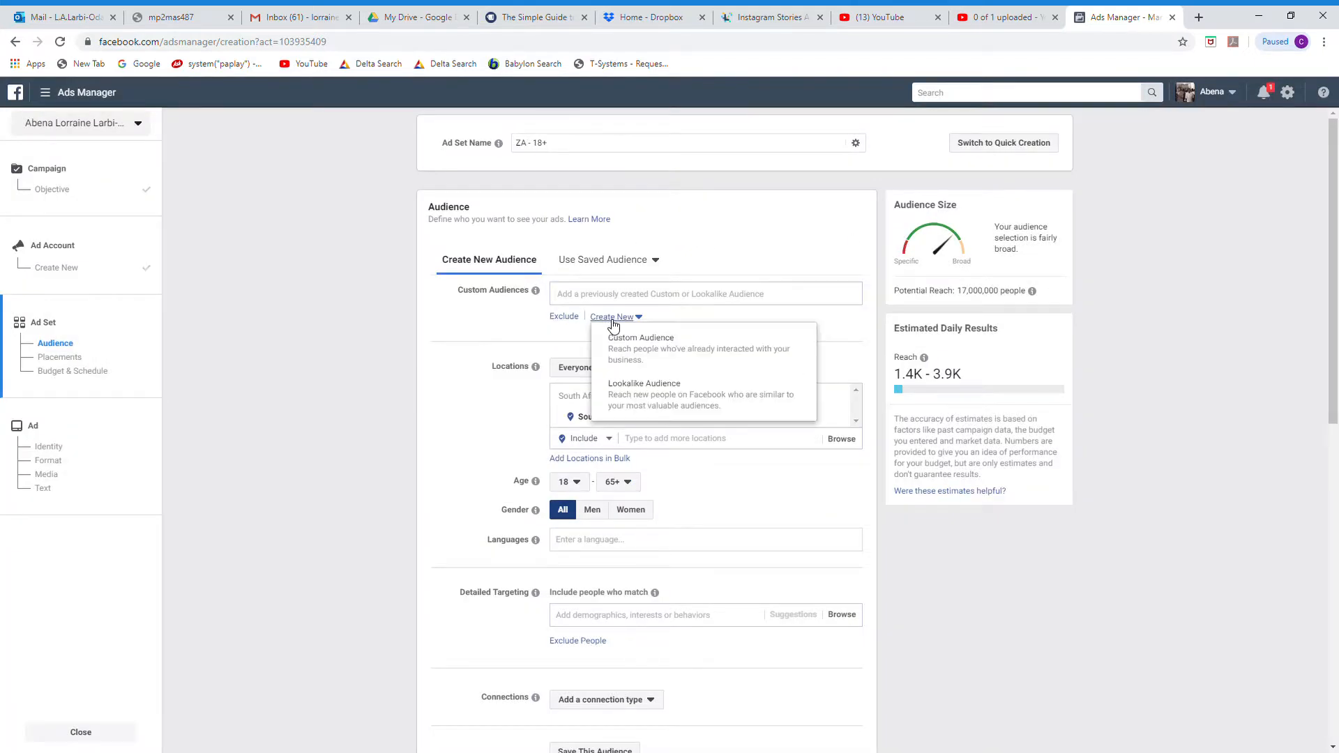
pyautogui.click(642, 393)
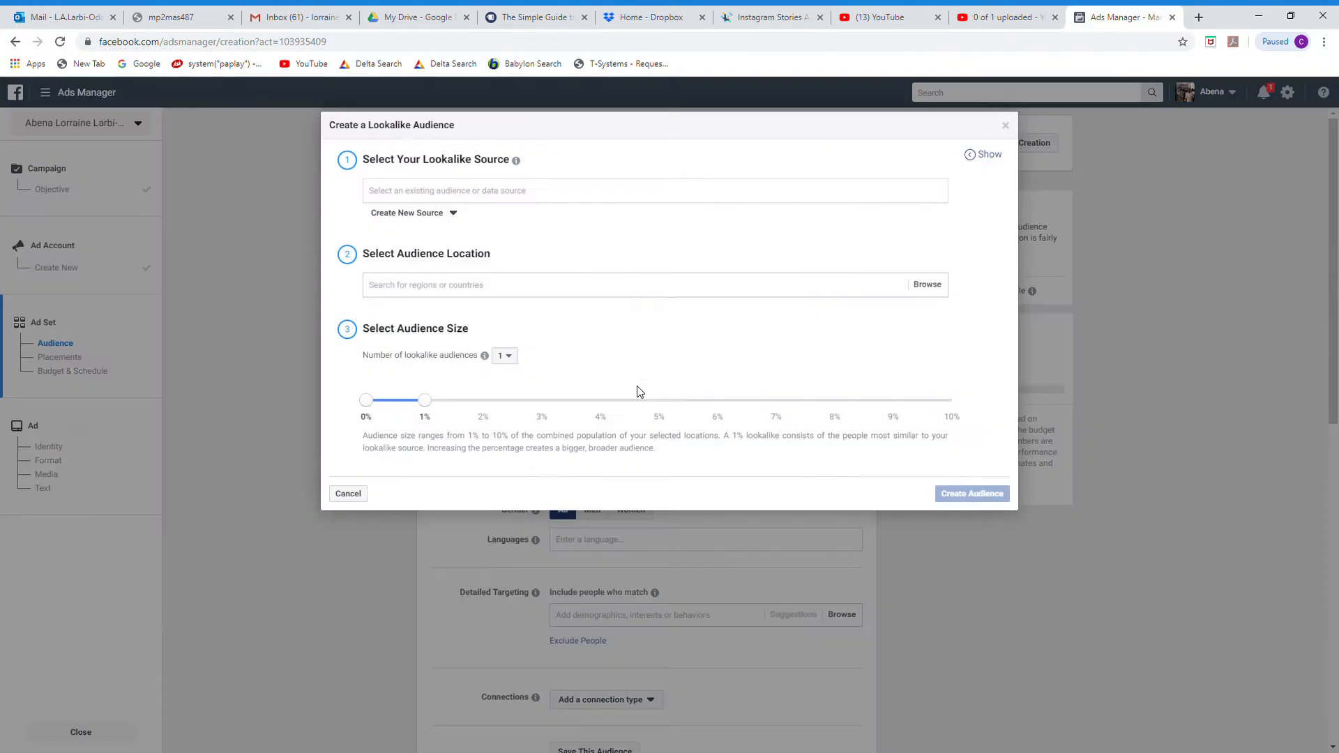
pyautogui.click(472, 200)
pyautogui.click(351, 218)
pyautogui.click(385, 214)
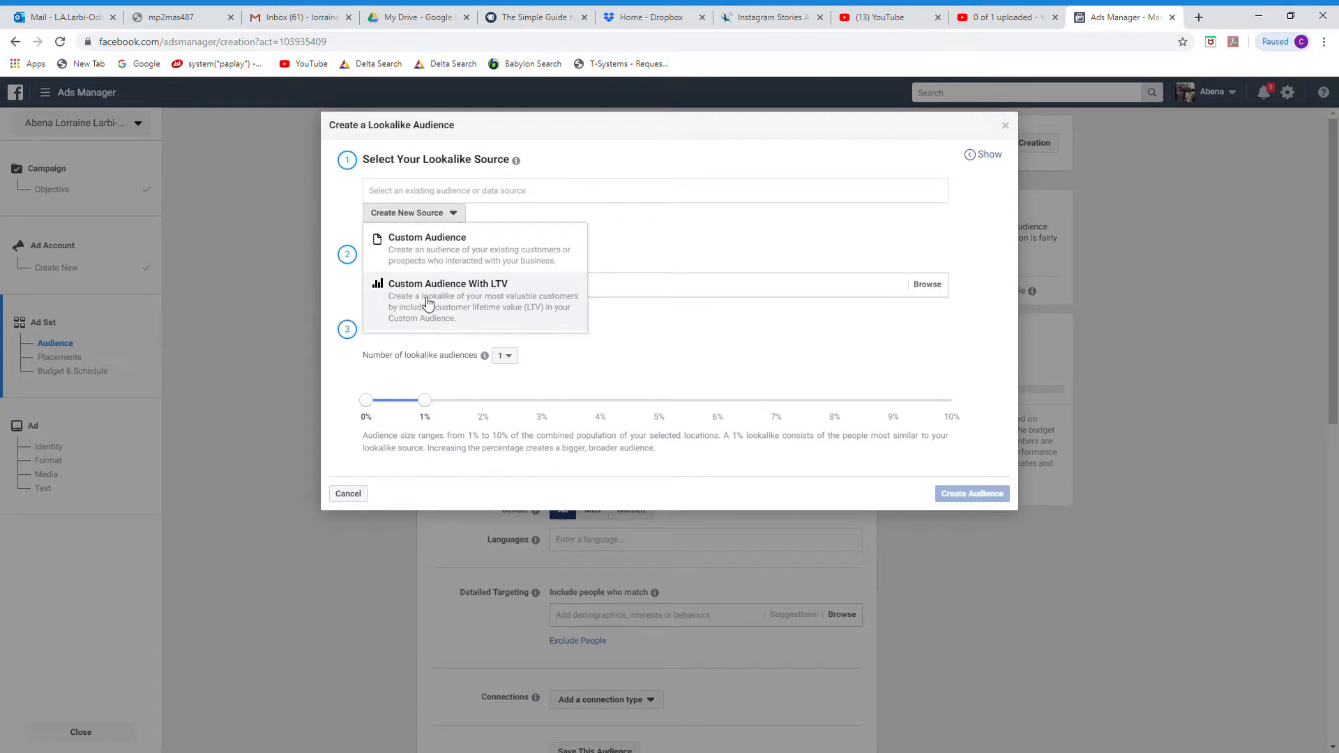
pyautogui.click(447, 261)
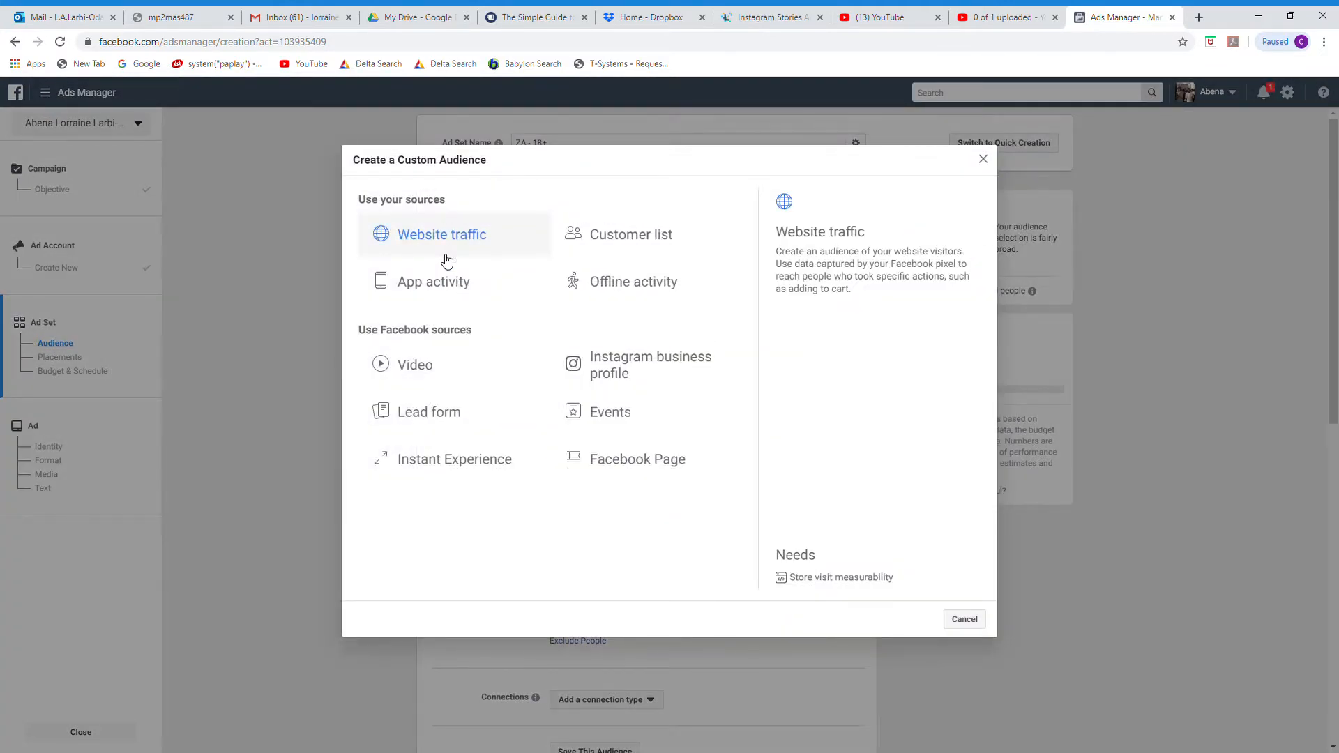
pyautogui.click(634, 476)
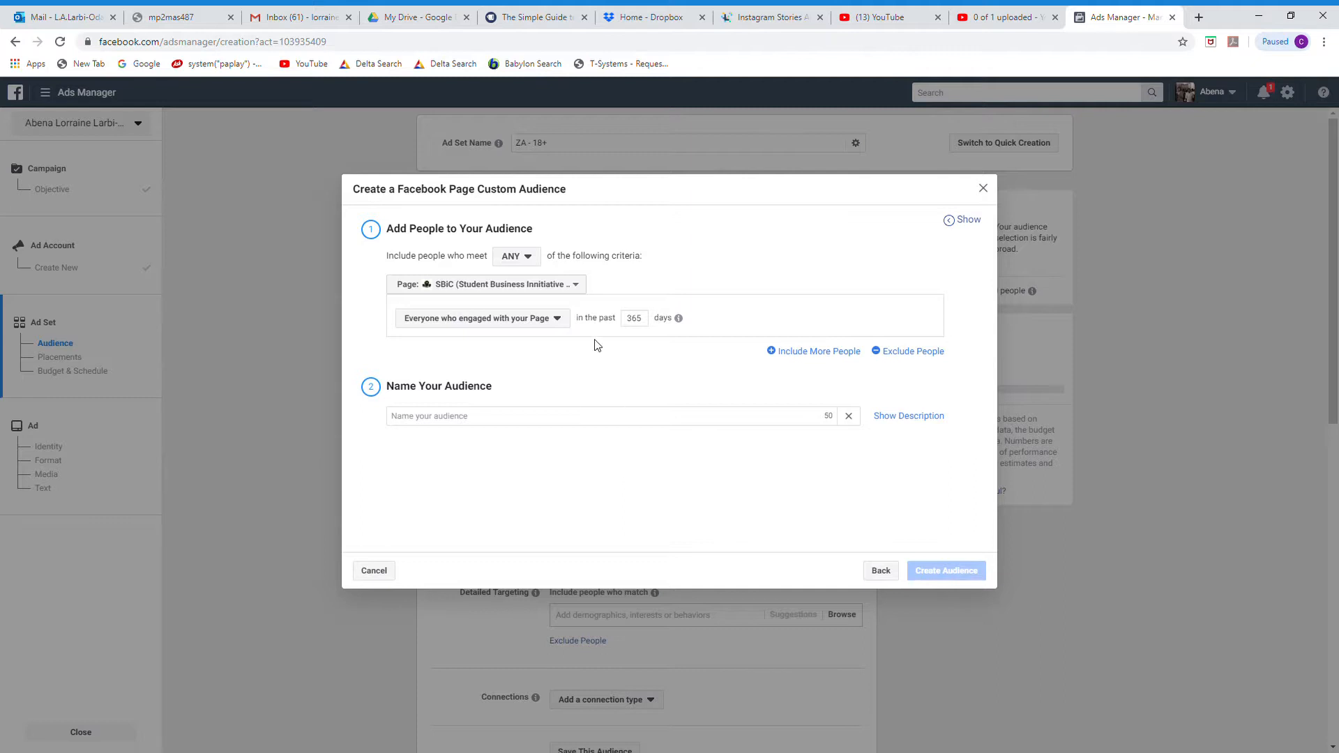
# - Base the custom audience on the Residence at Countryview page, name it as the account owner's trial, and create it
pyautogui.click(582, 291)
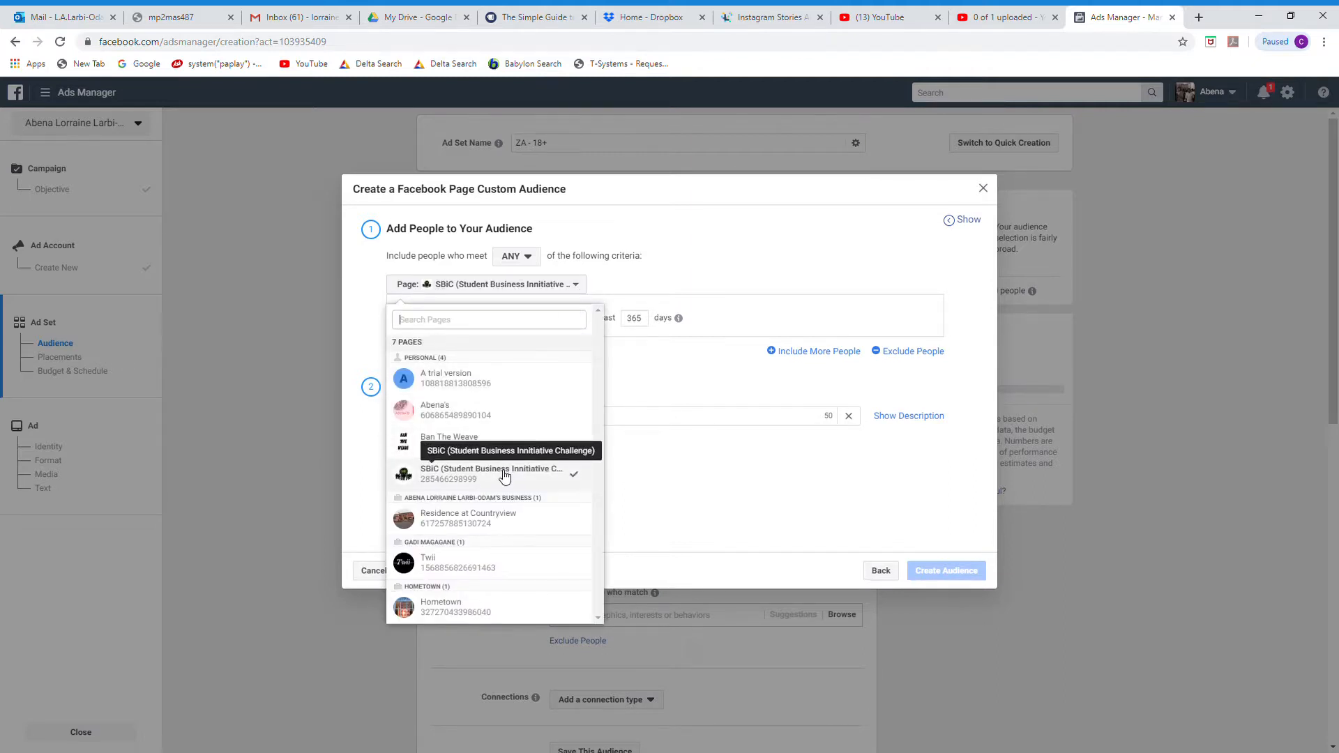
pyautogui.click(477, 522)
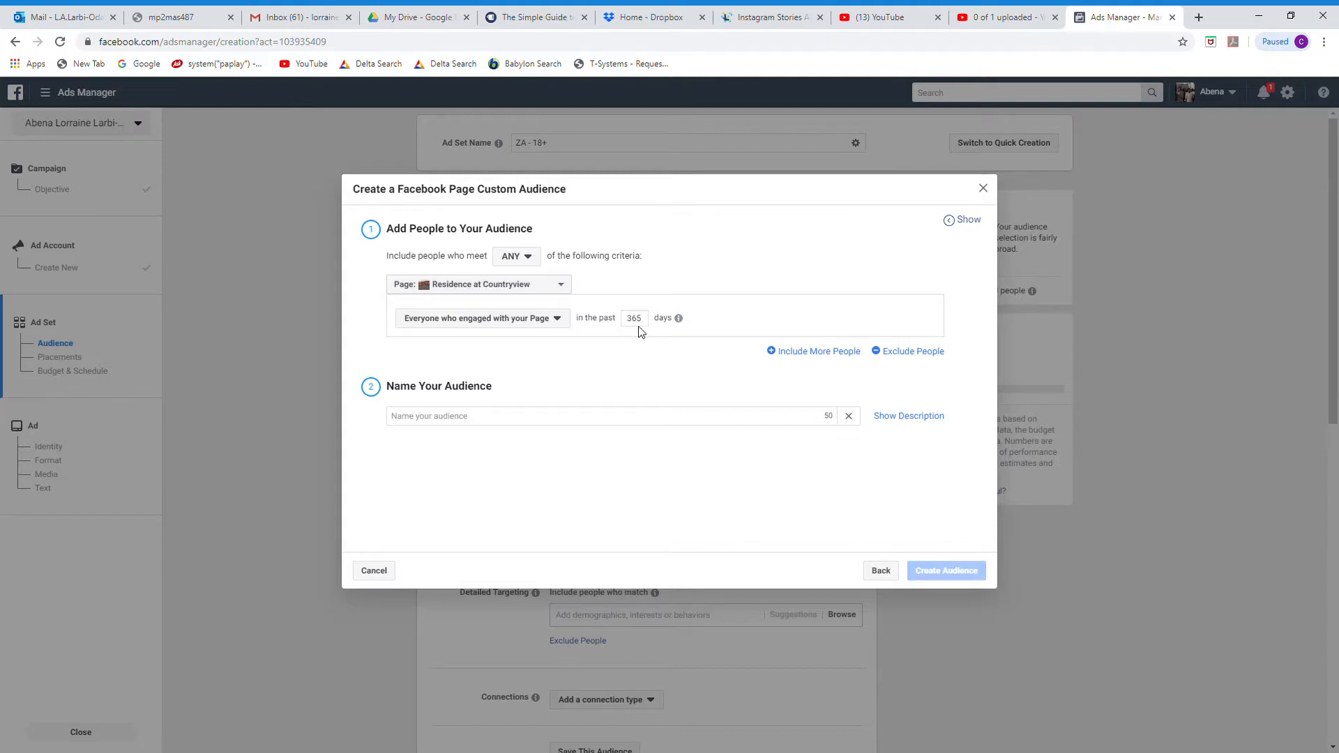
pyautogui.click(449, 421)
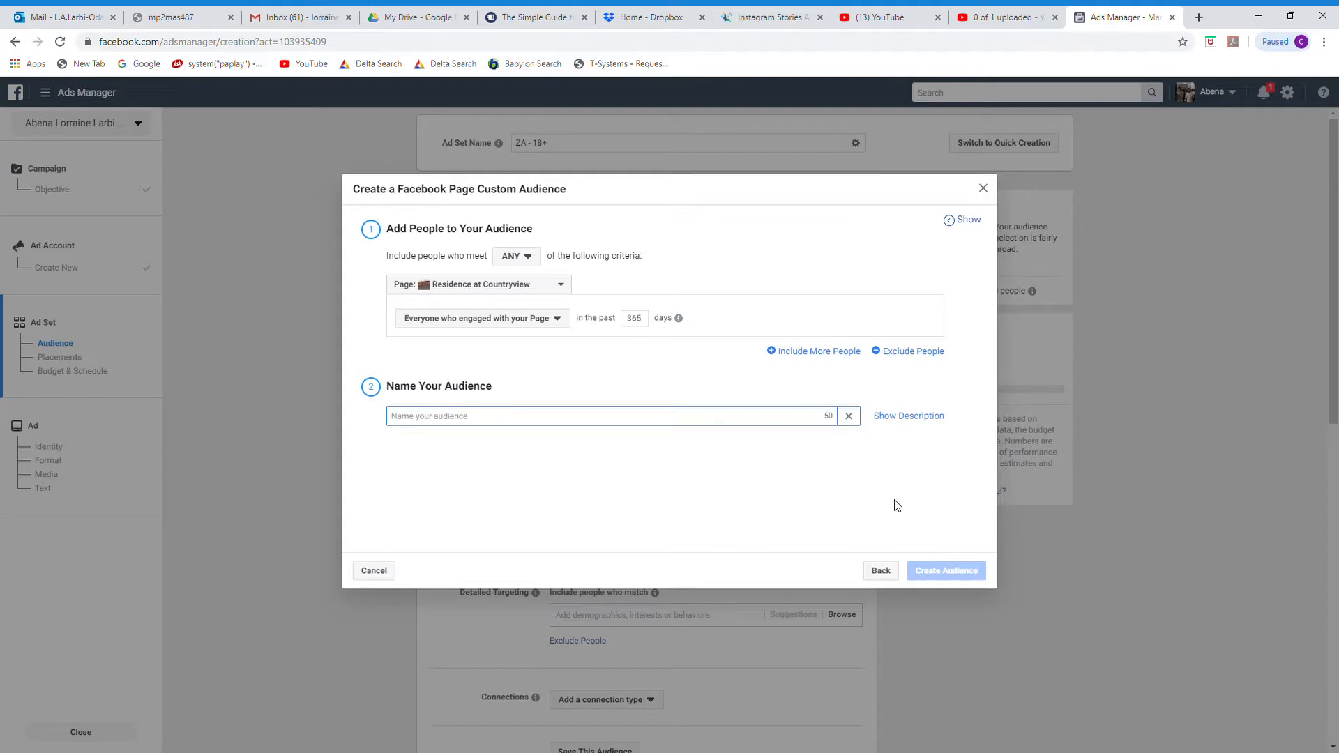
pyautogui.write("Abena's trial")
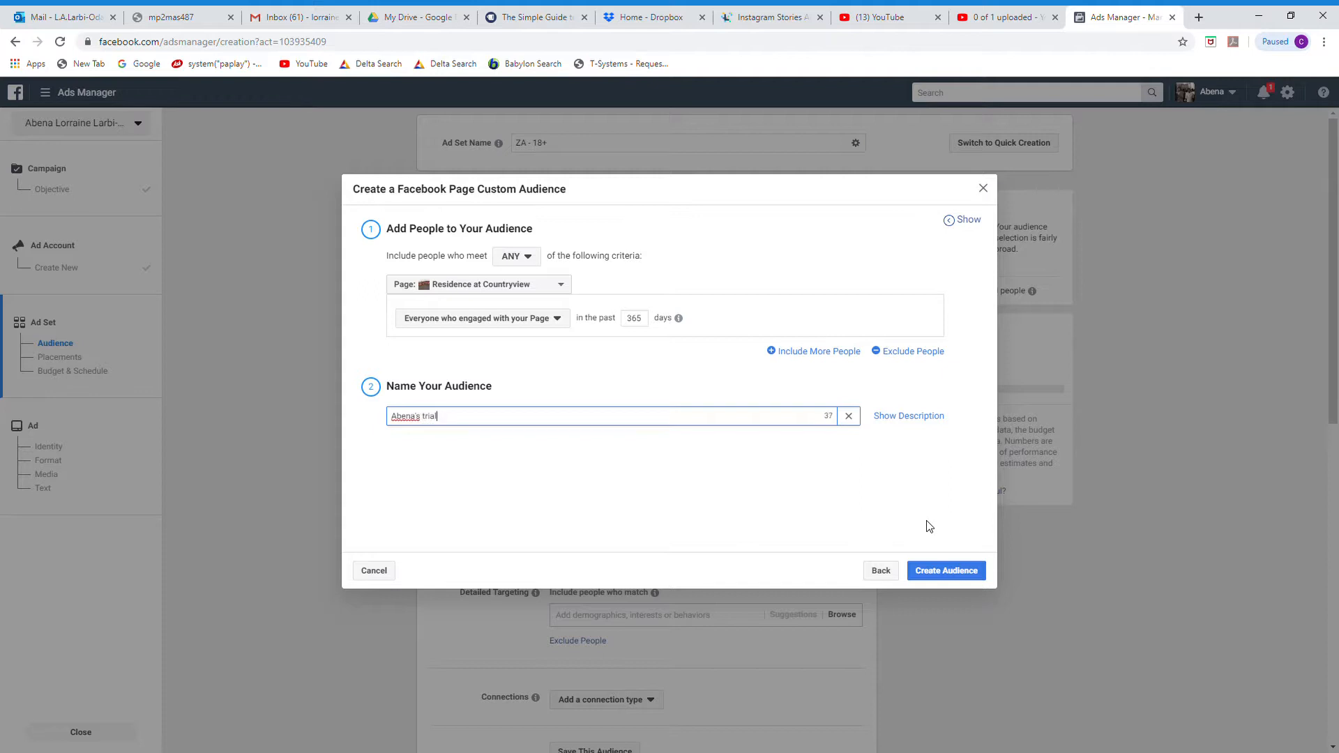
pyautogui.click(971, 580)
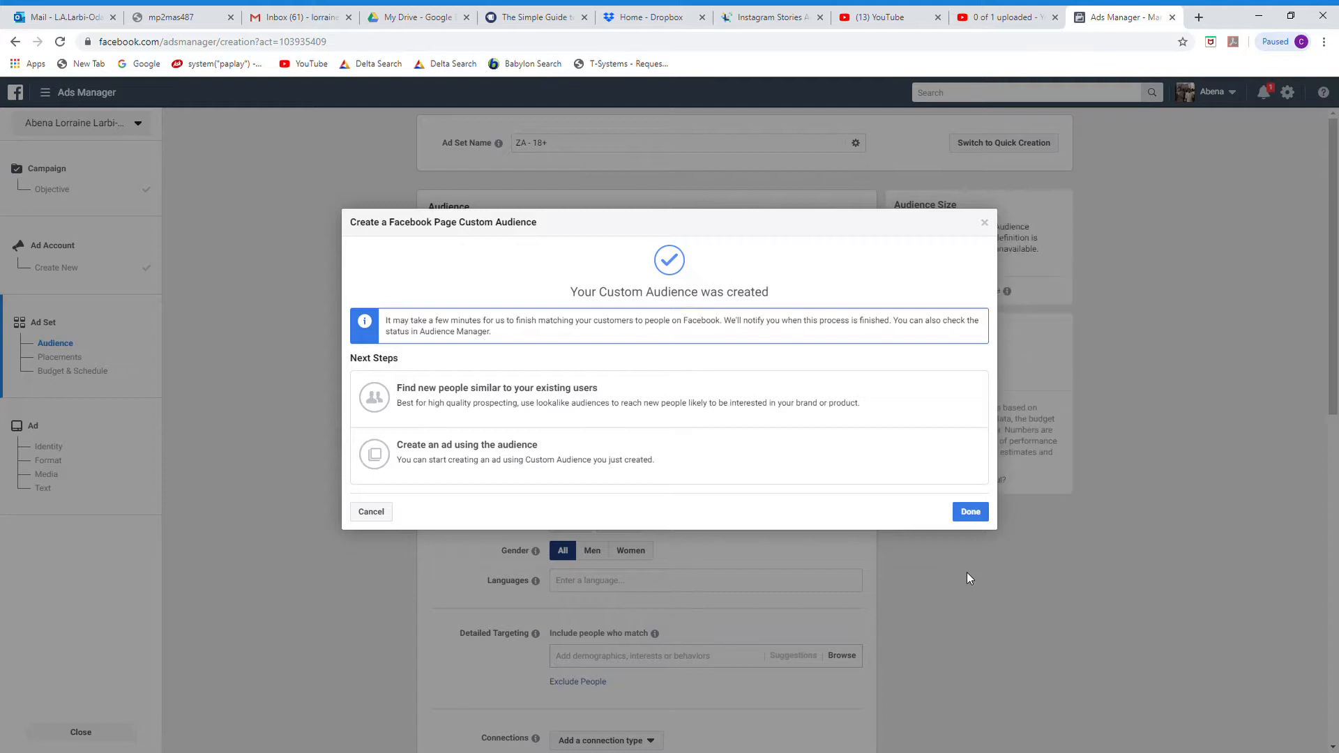
pyautogui.click(962, 512)
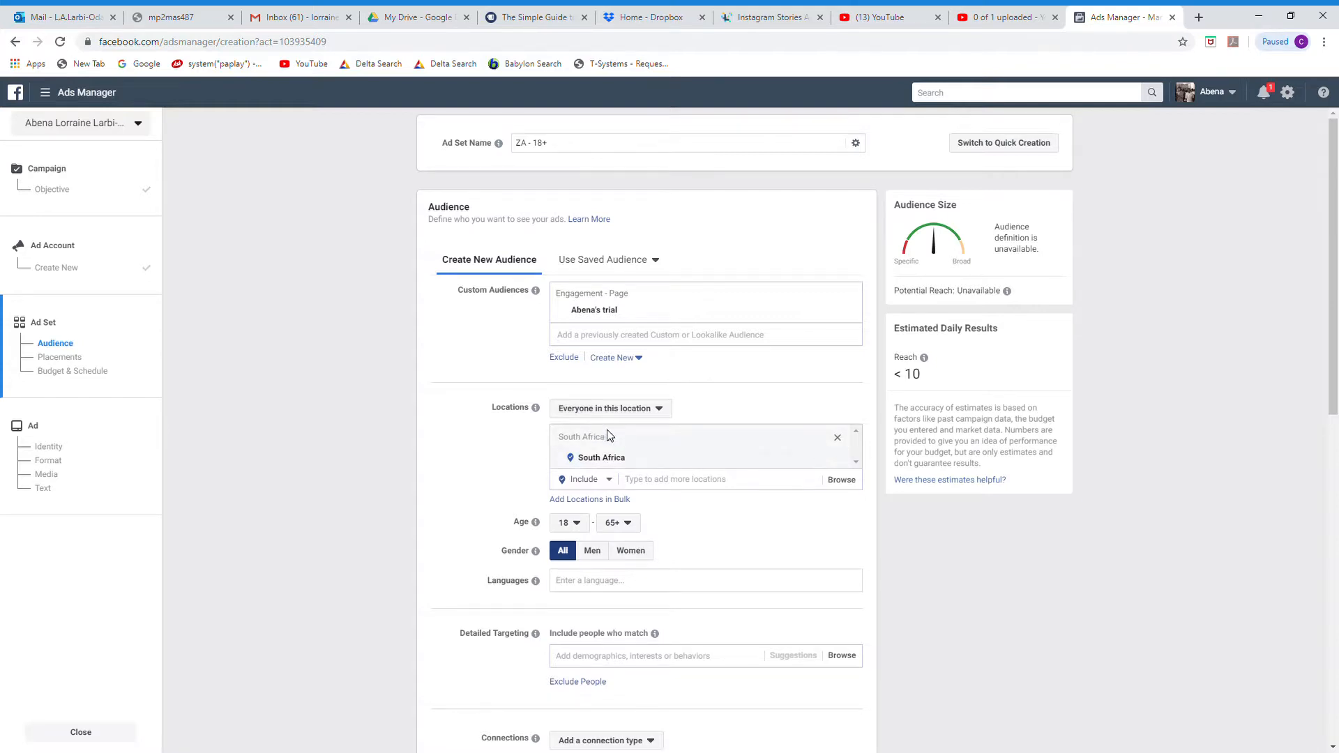
# - Check the location targeting options and set the audience's age range to 22–59
pyautogui.click(662, 412)
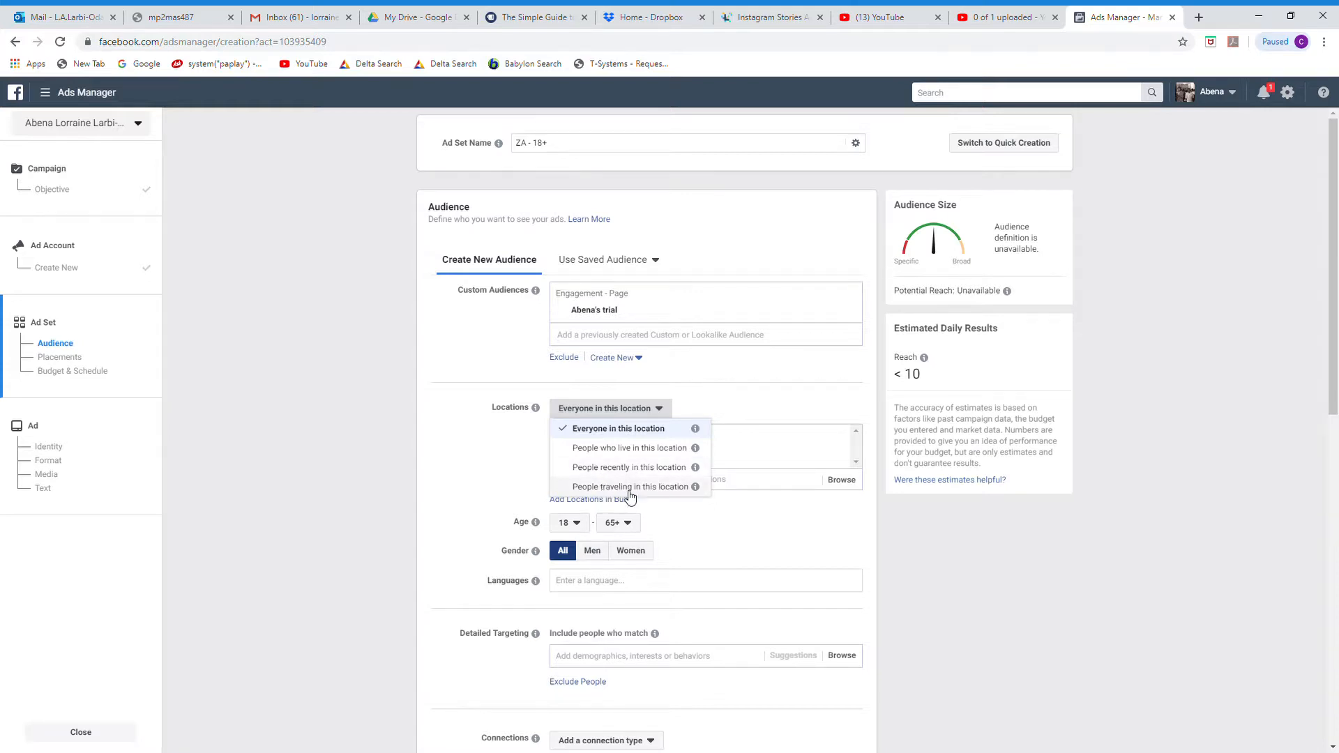
pyautogui.click(761, 528)
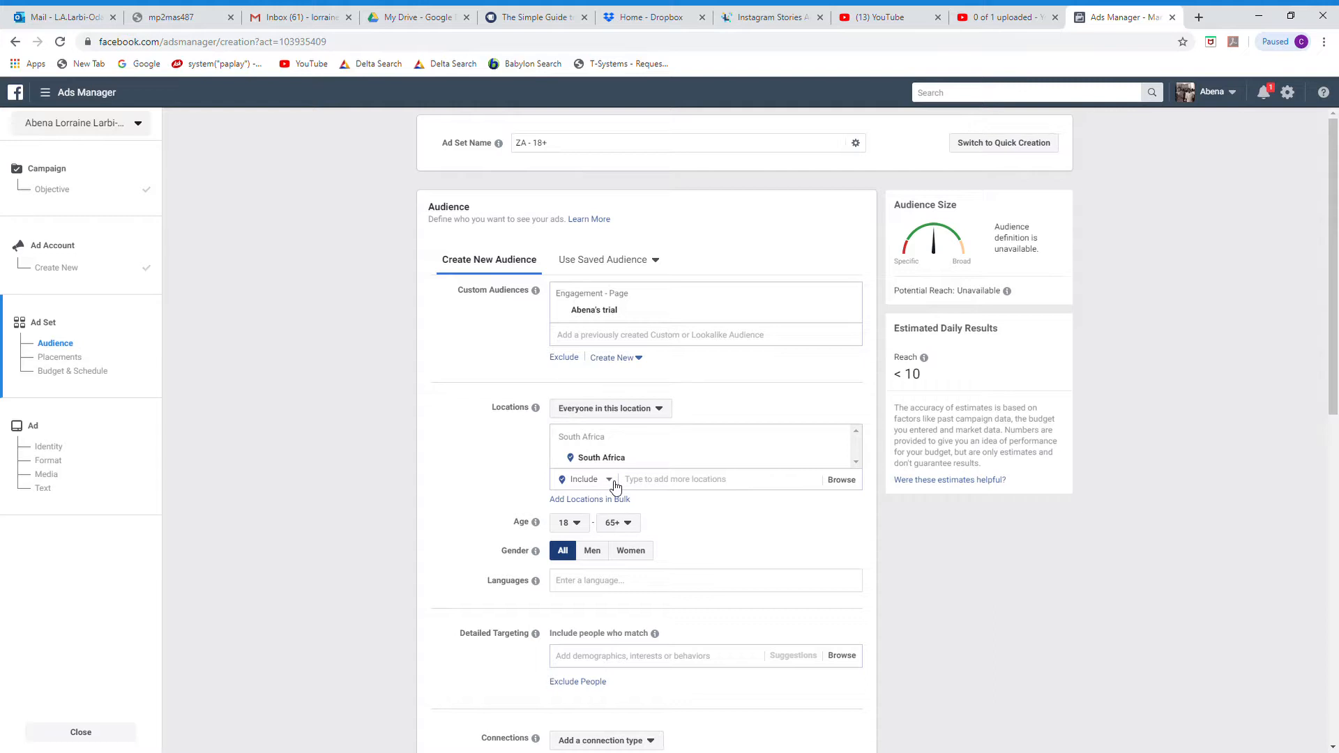
pyautogui.click(578, 523)
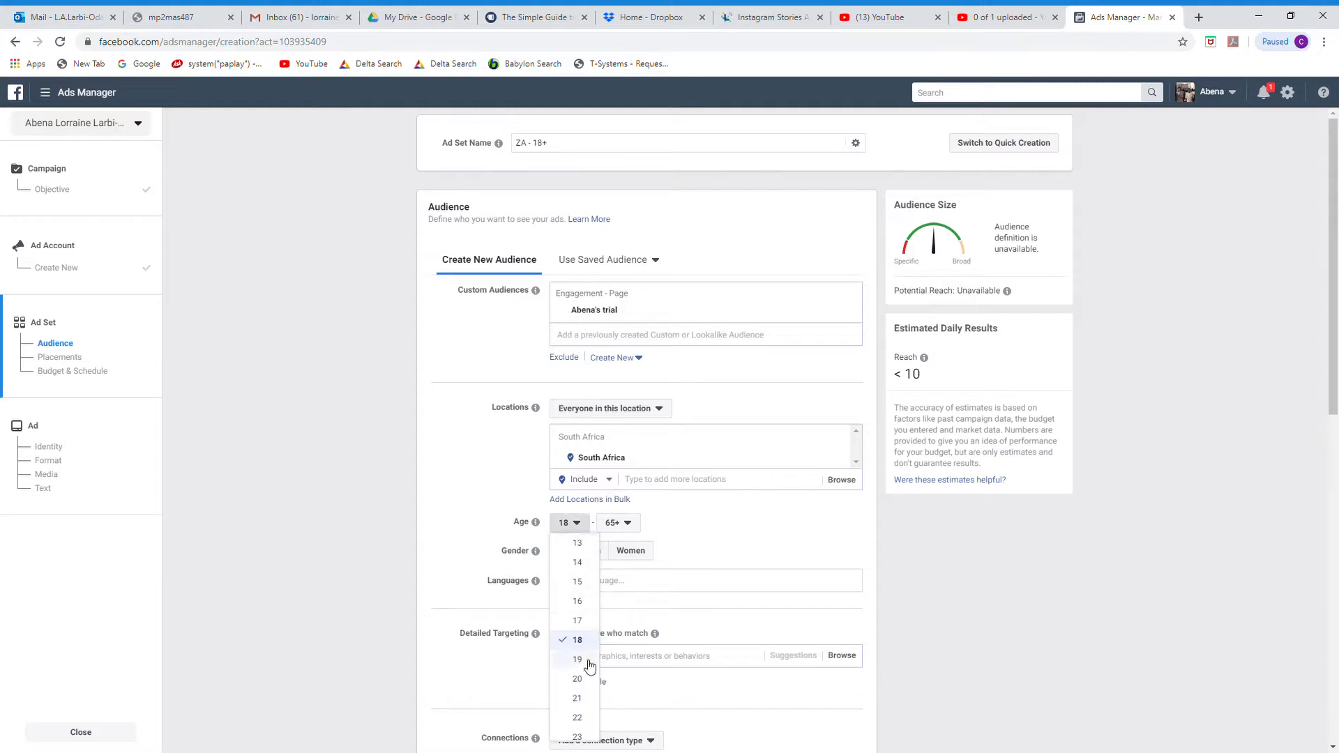
pyautogui.click(583, 719)
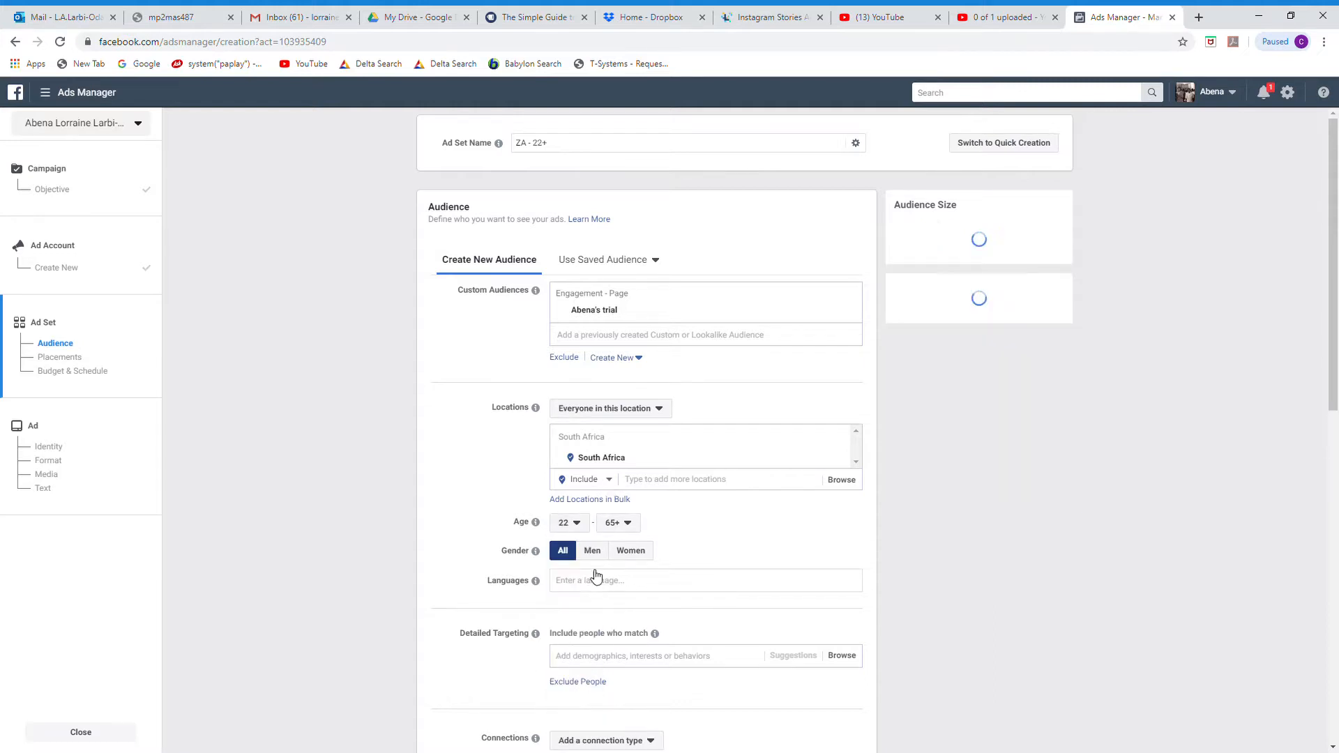
pyautogui.click(618, 523)
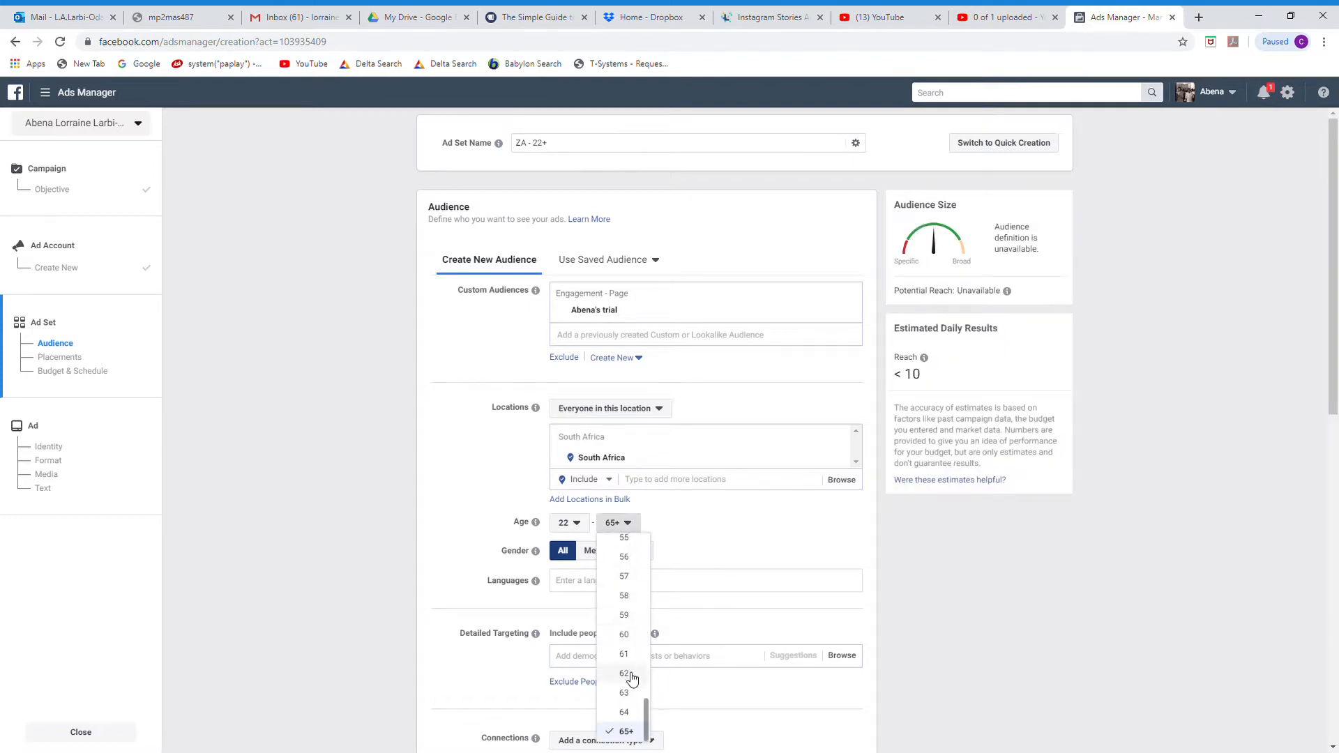
pyautogui.click(623, 616)
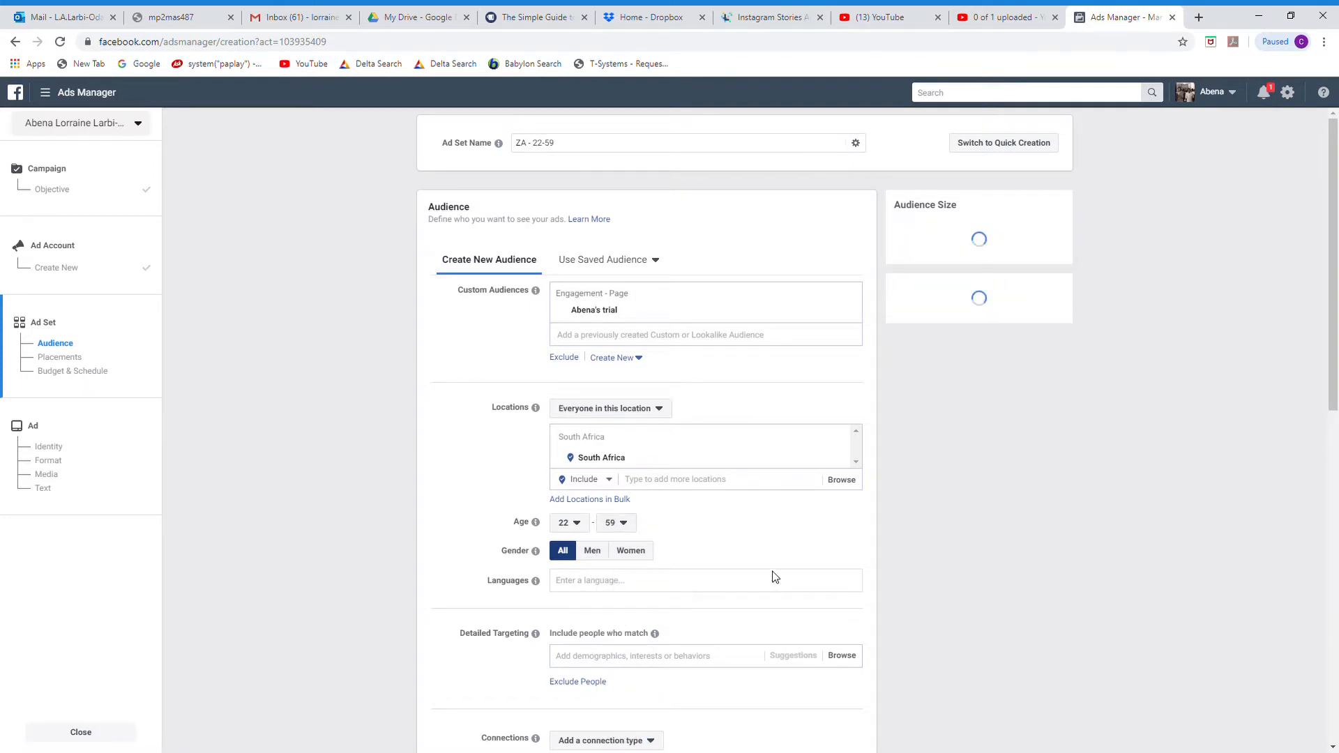
# - Limit the audience to women and add English (UK) as its language
pyautogui.scroll(-1, 750, 562)
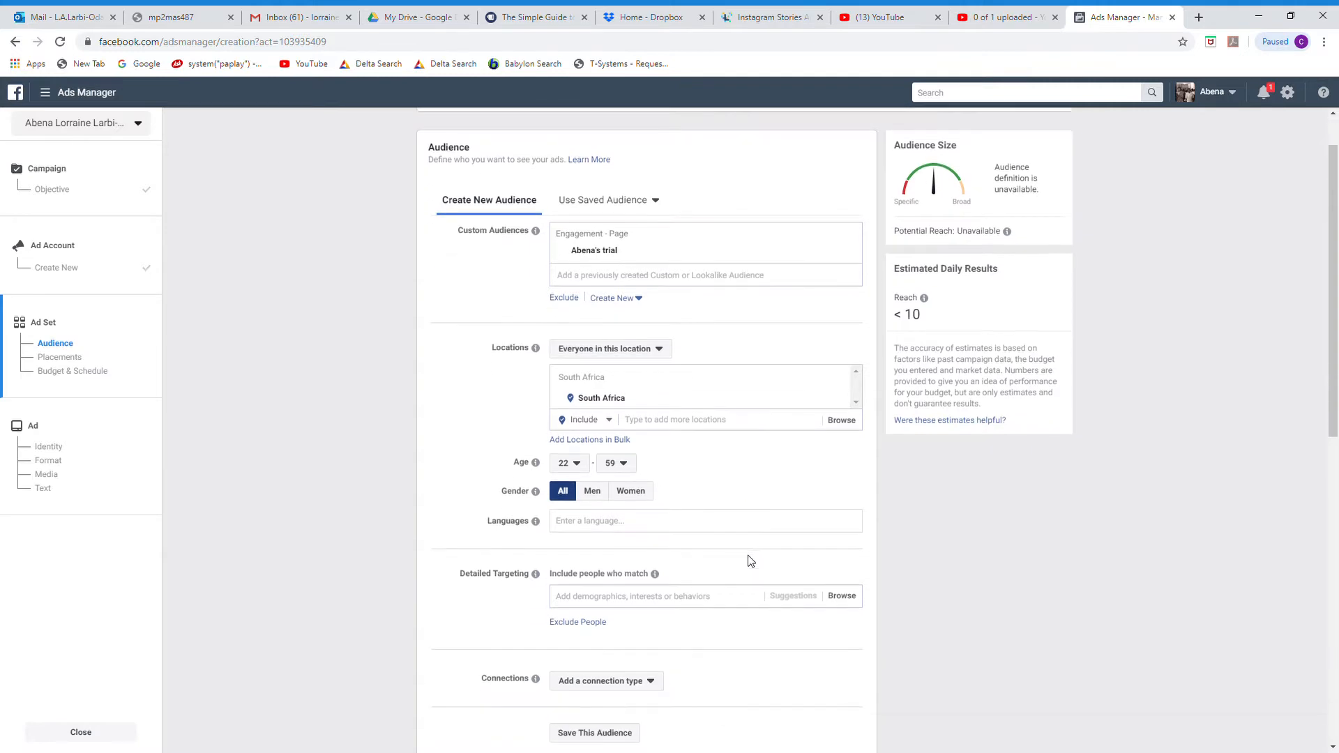
pyautogui.click(642, 482)
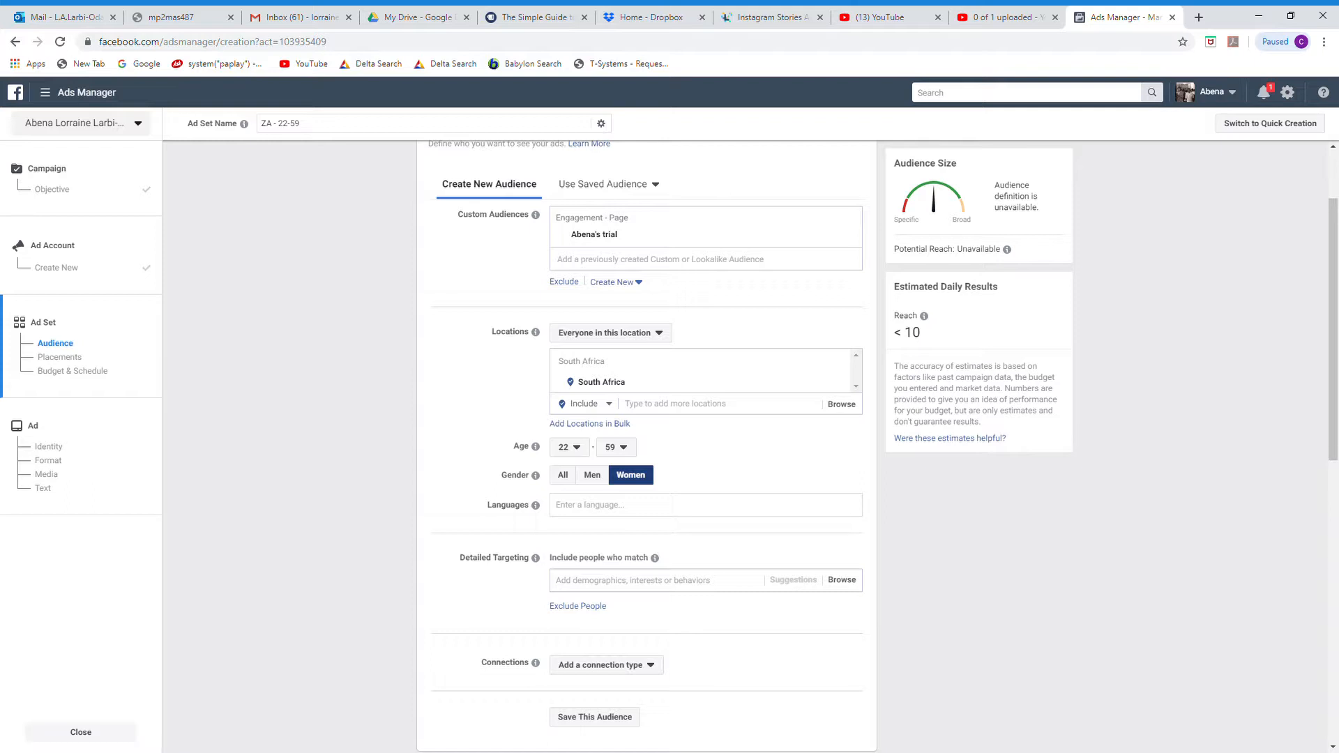
pyautogui.click(624, 506)
pyautogui.write('Engl')
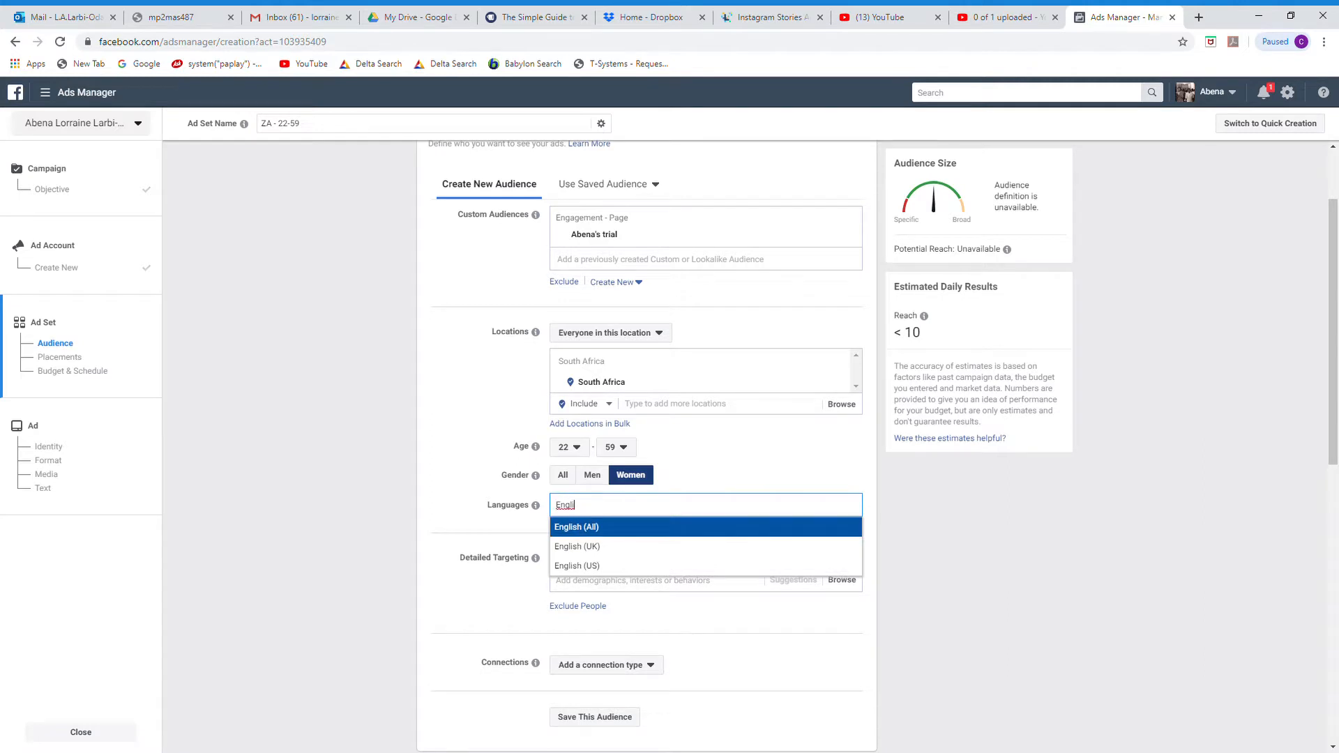
pyautogui.write('i')
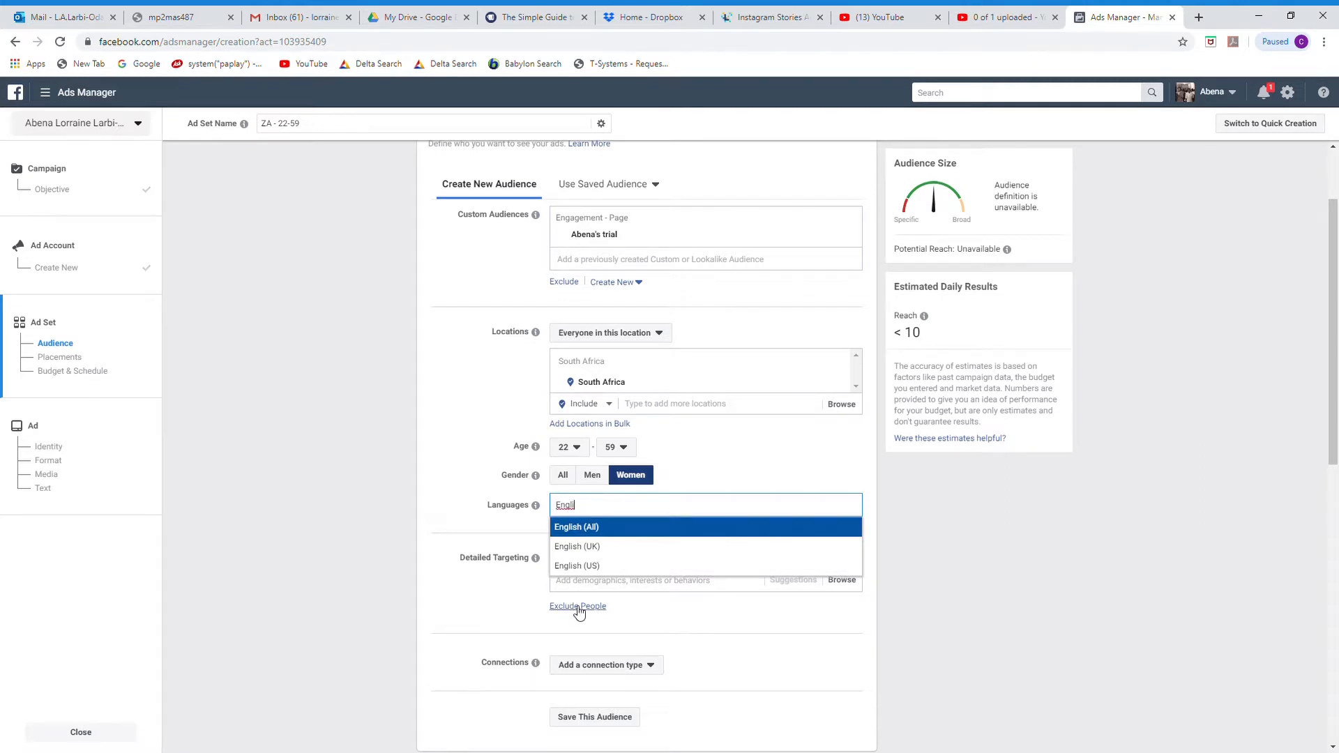
pyautogui.click(613, 548)
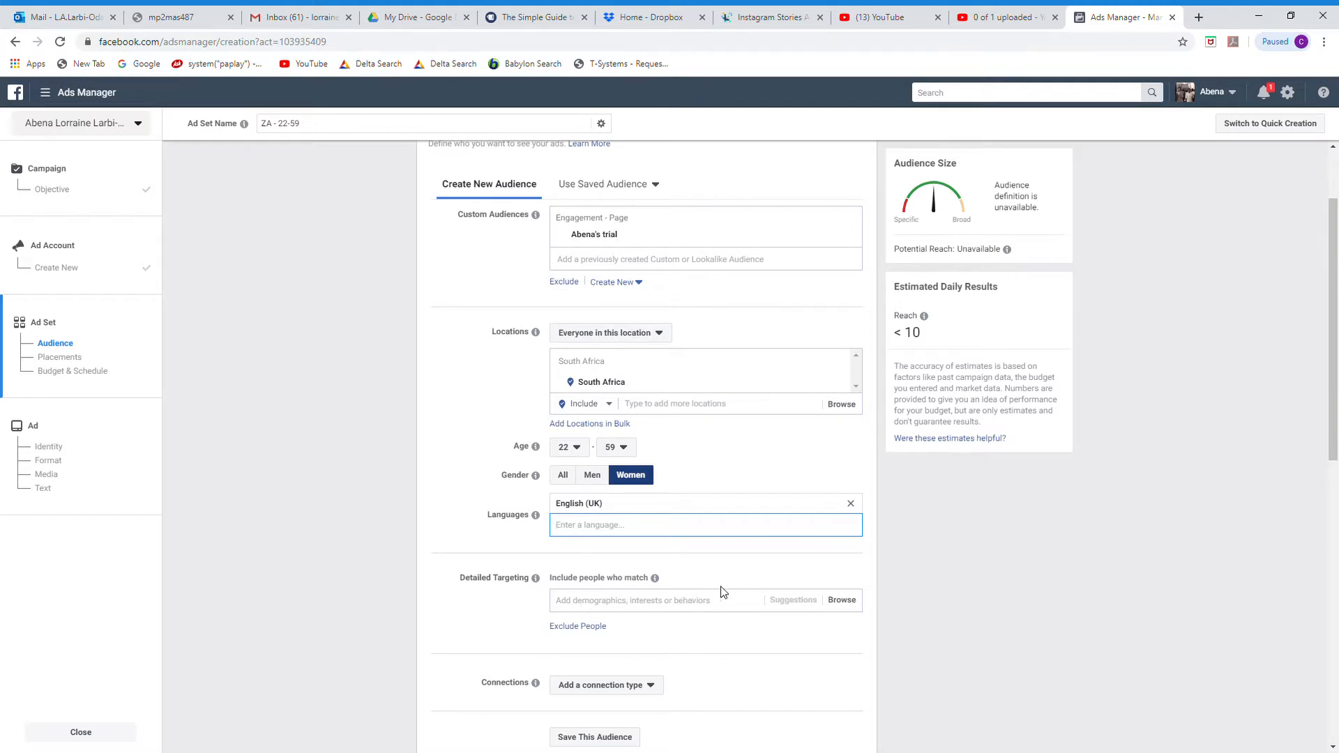
# - Keep automatic placements and the R50.00 daily budget, and continue to the ad setup
pyautogui.scroll(-3, 705, 598)
pyautogui.scroll(-5, 705, 598)
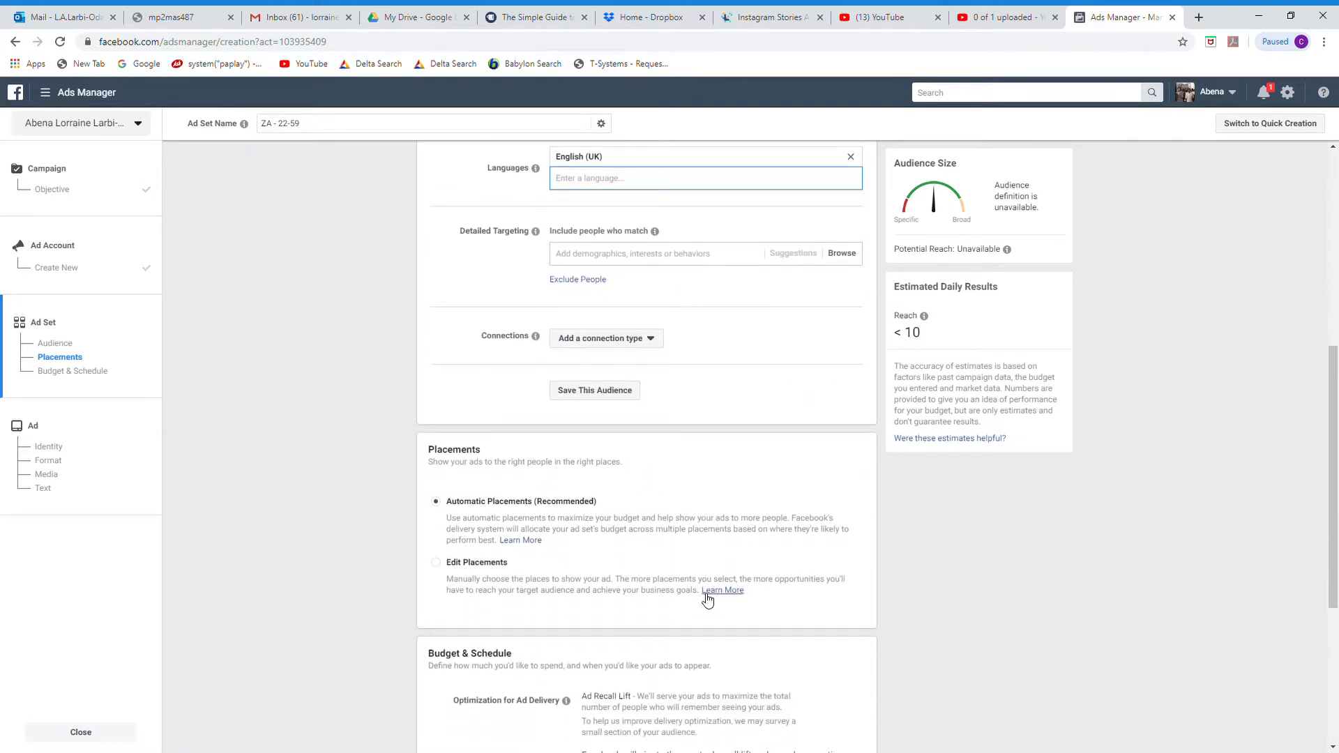
pyautogui.scroll(-2, 705, 598)
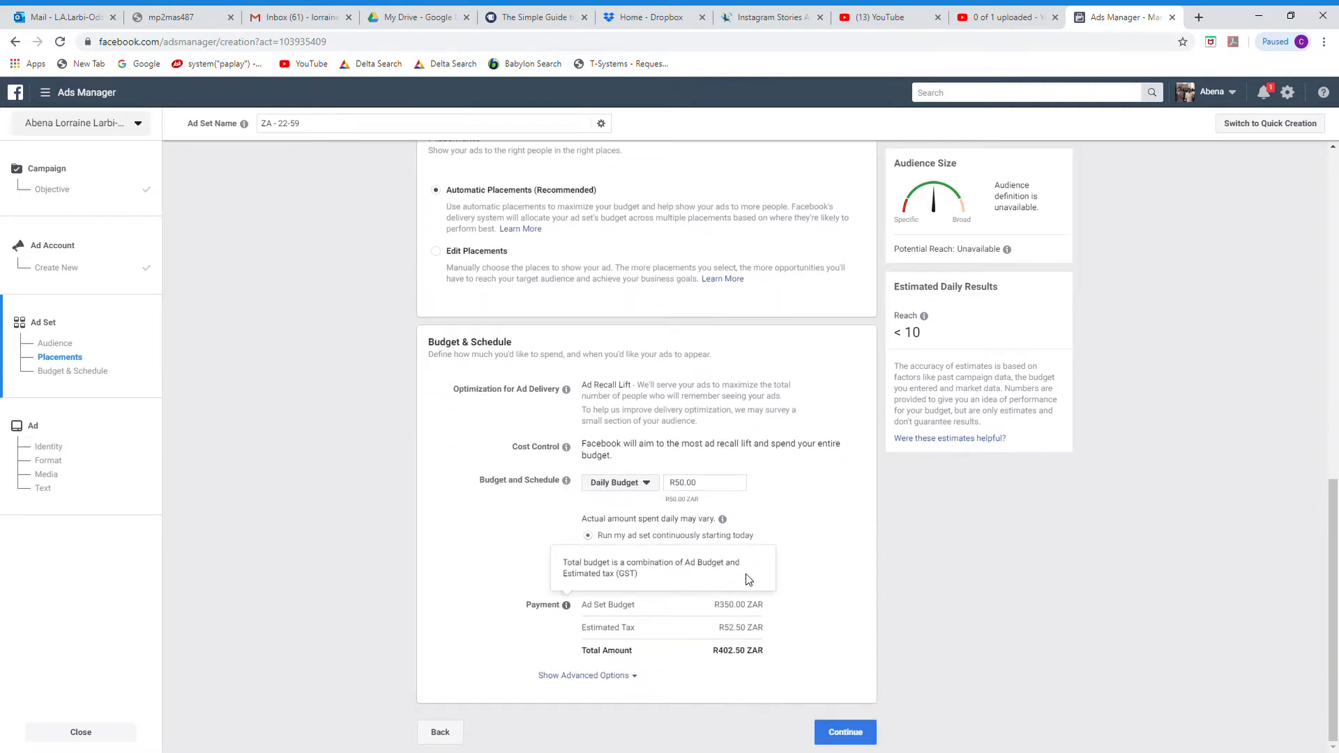
pyautogui.click(646, 484)
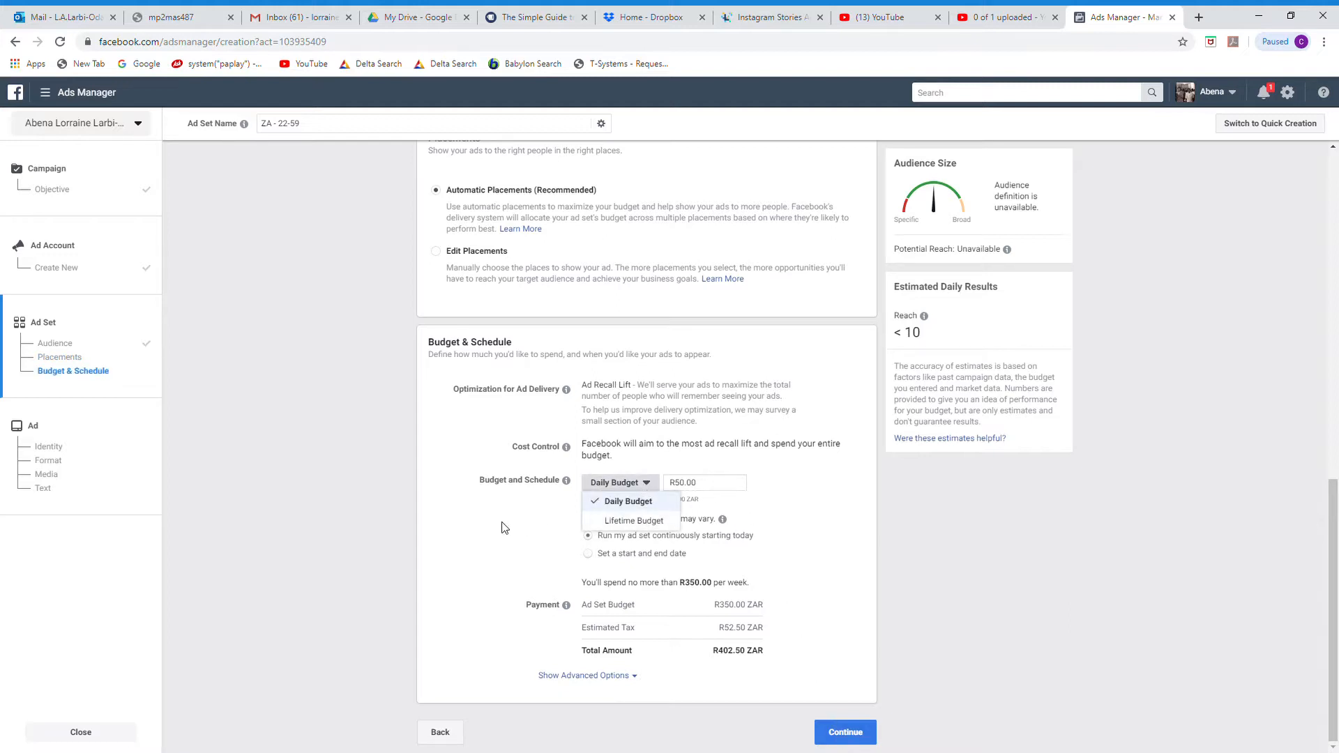
pyautogui.click(1090, 570)
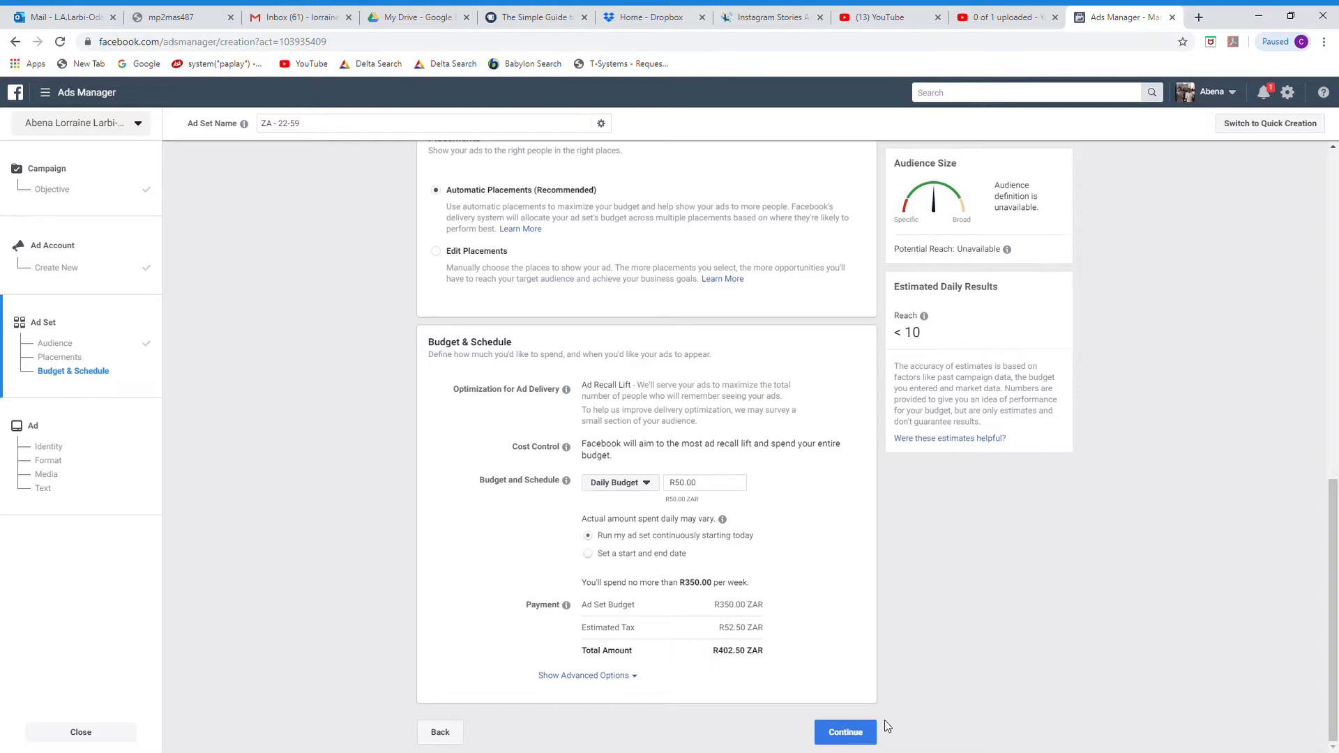
pyautogui.click(845, 732)
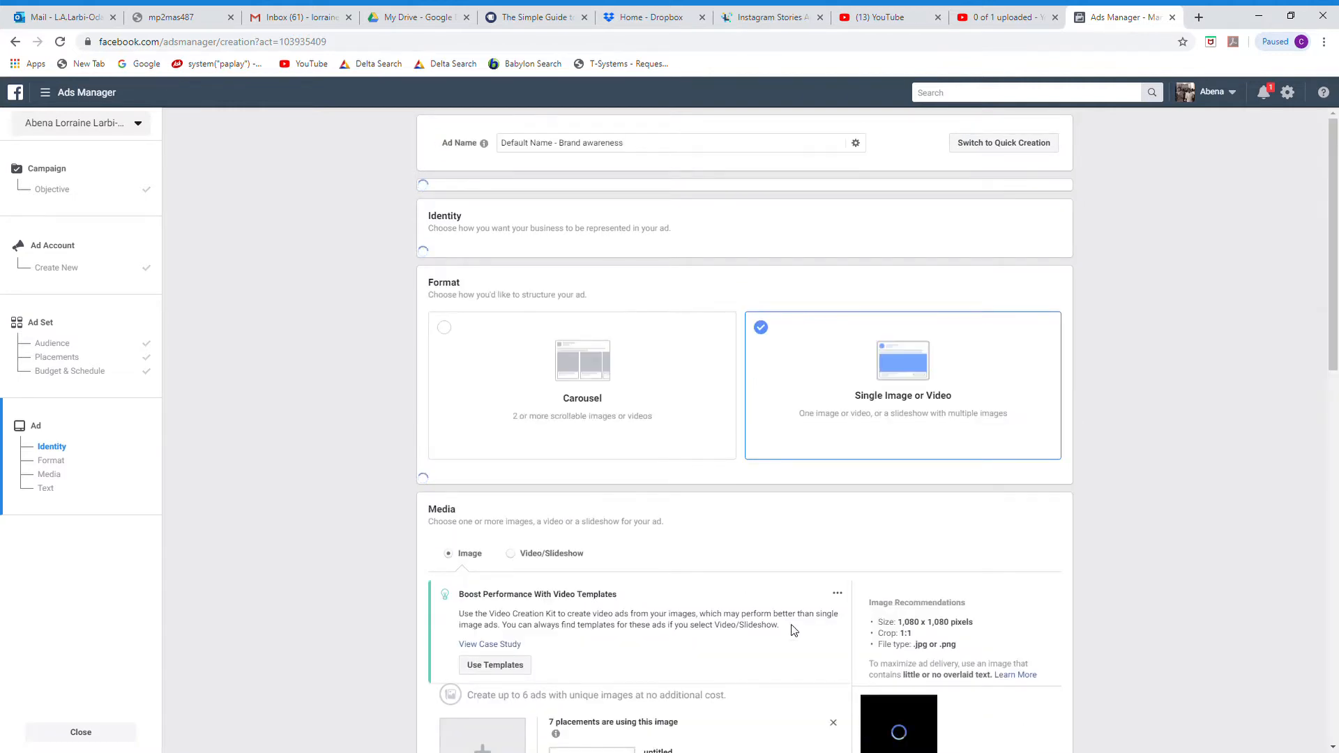
# - Look over the ad's identity and media settings and choose the Carousel format
pyautogui.scroll(-3, 793, 583)
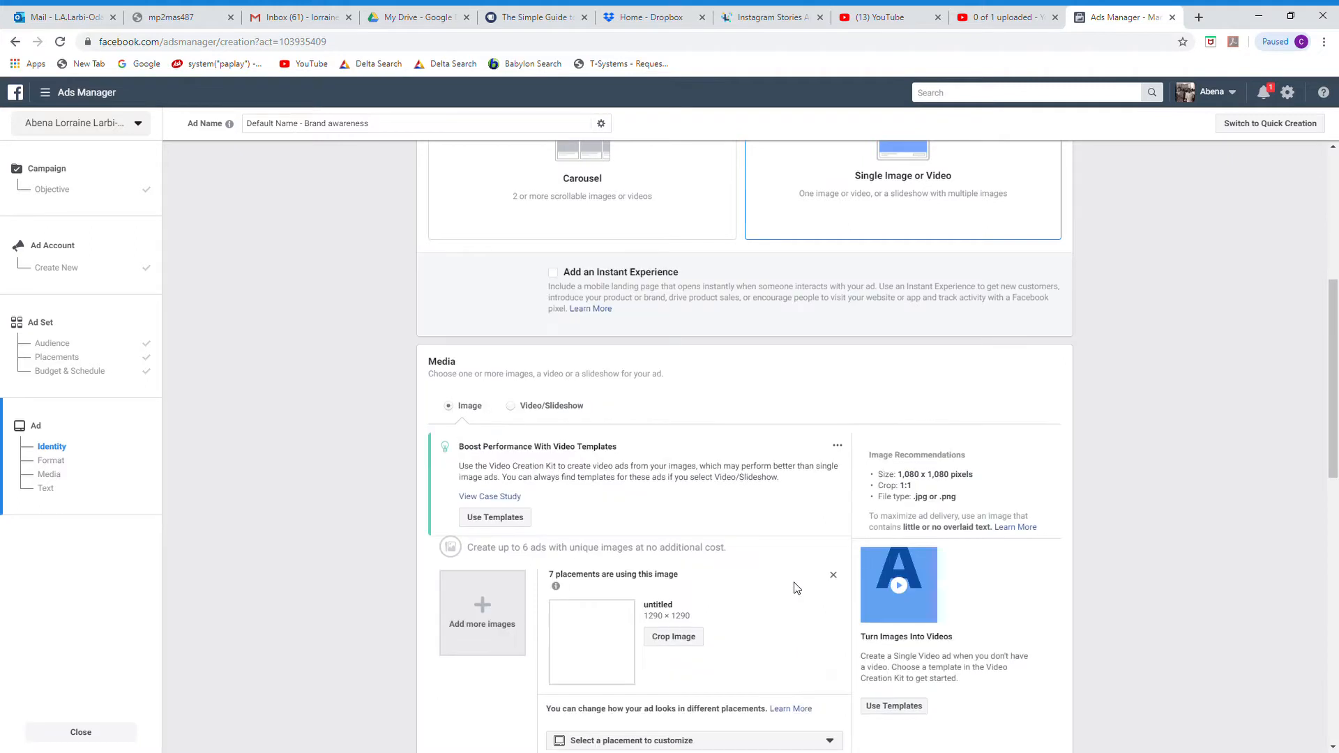
pyautogui.scroll(4, 796, 588)
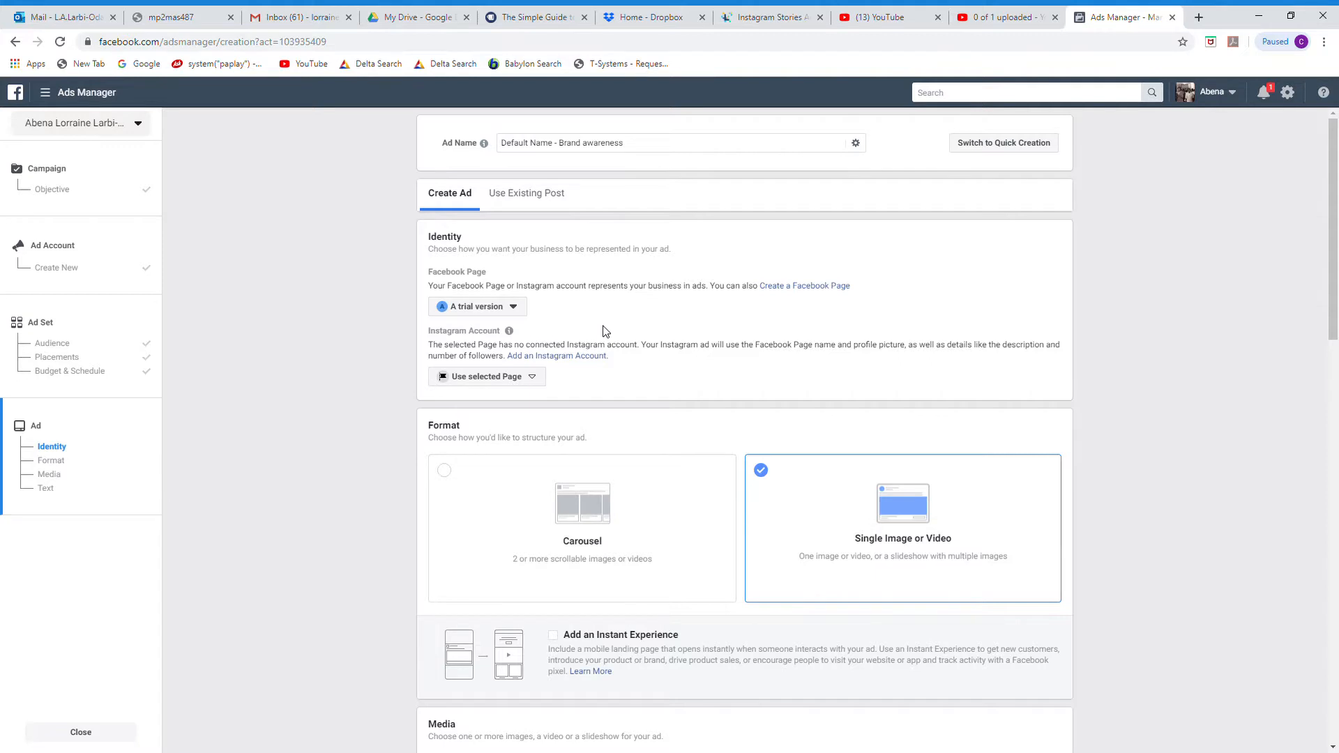
pyautogui.scroll(-1, 605, 331)
pyautogui.scroll(1, 605, 337)
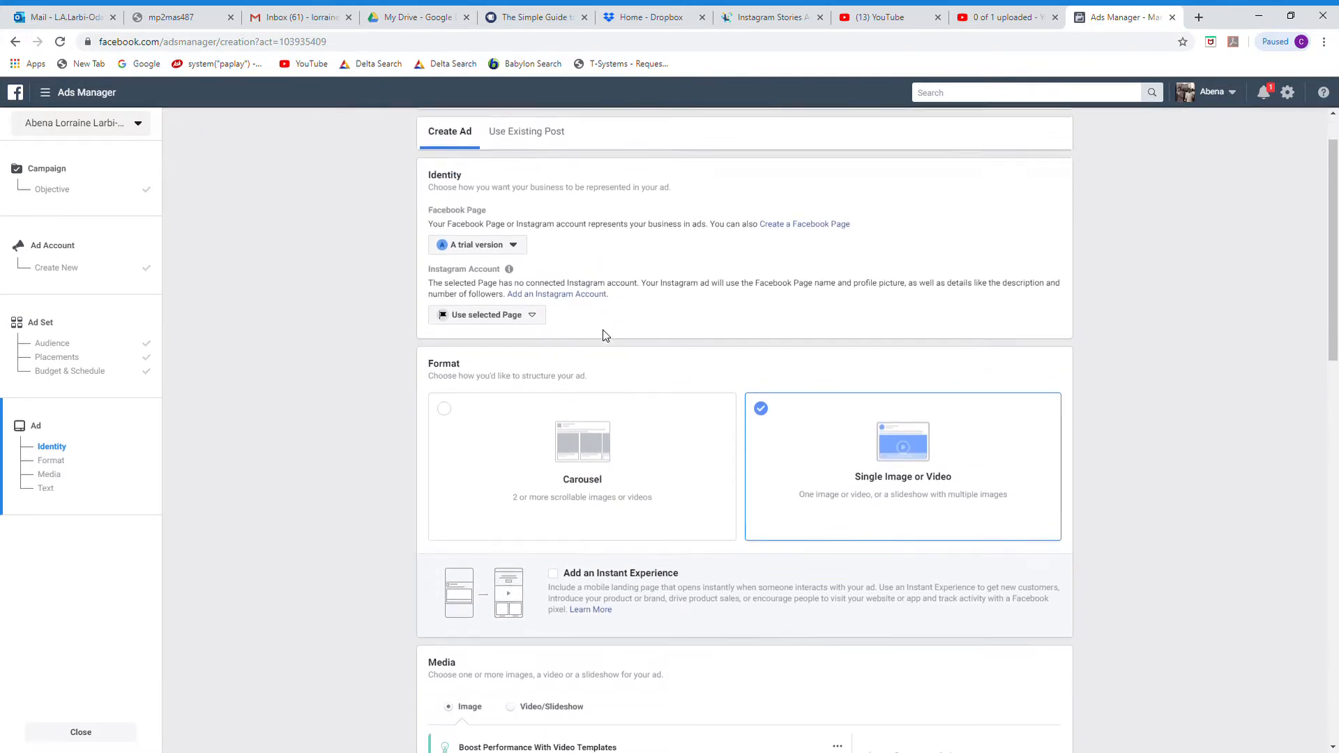
pyautogui.scroll(-1, 603, 335)
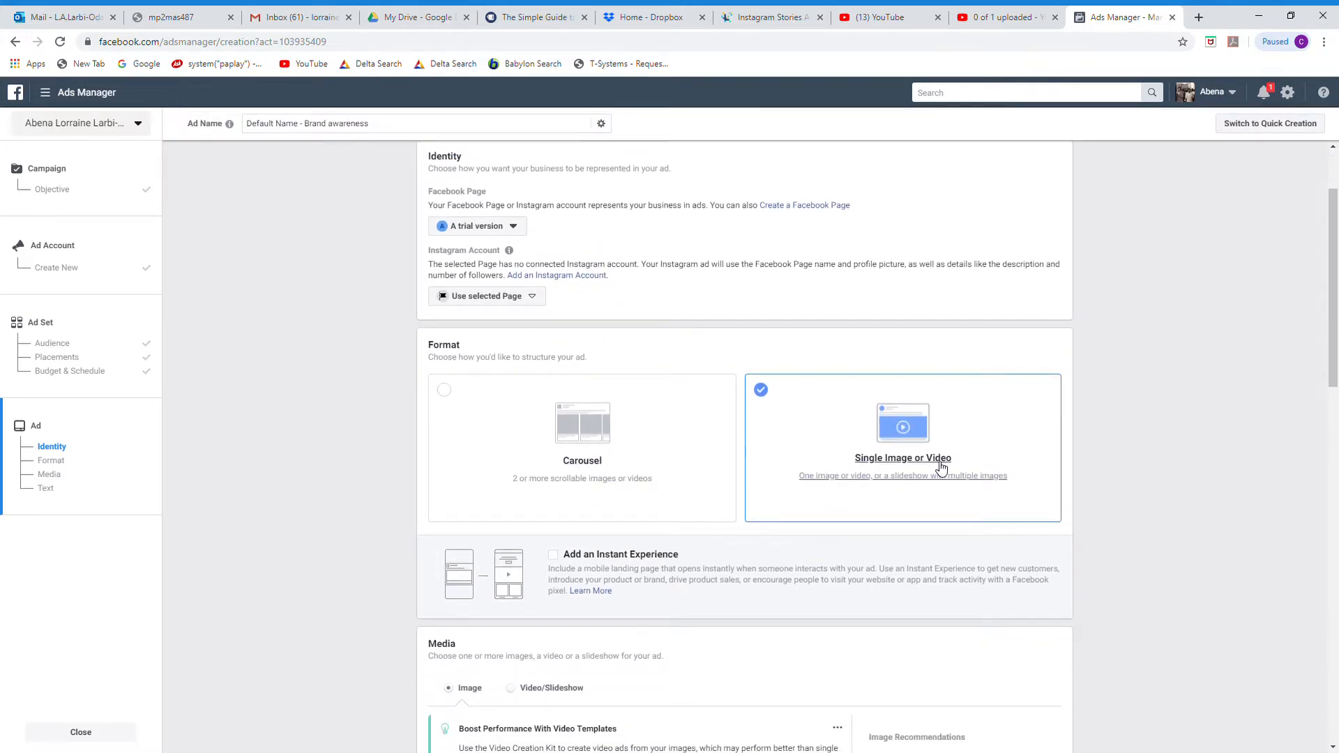
pyautogui.click(445, 392)
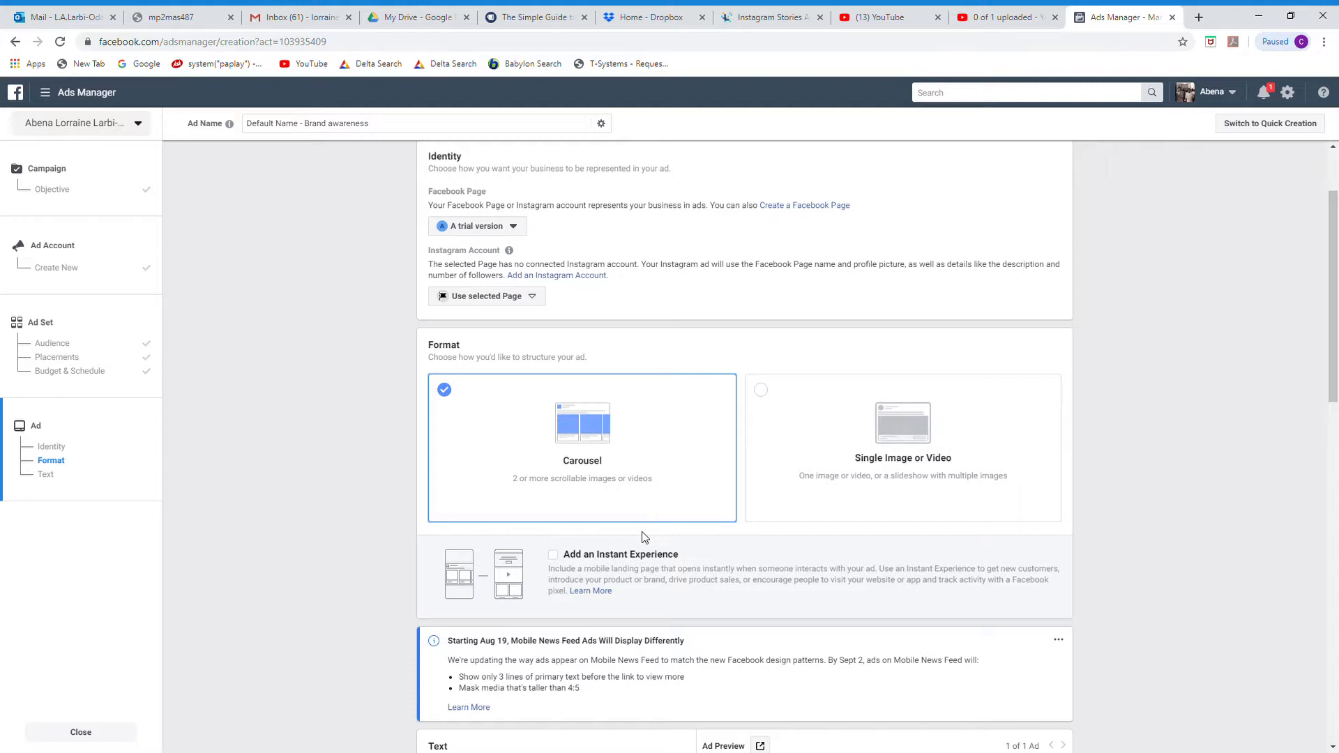
# - Enter "Fabrics coming to you soon..." as the carousel ad's text
pyautogui.scroll(-2, 643, 537)
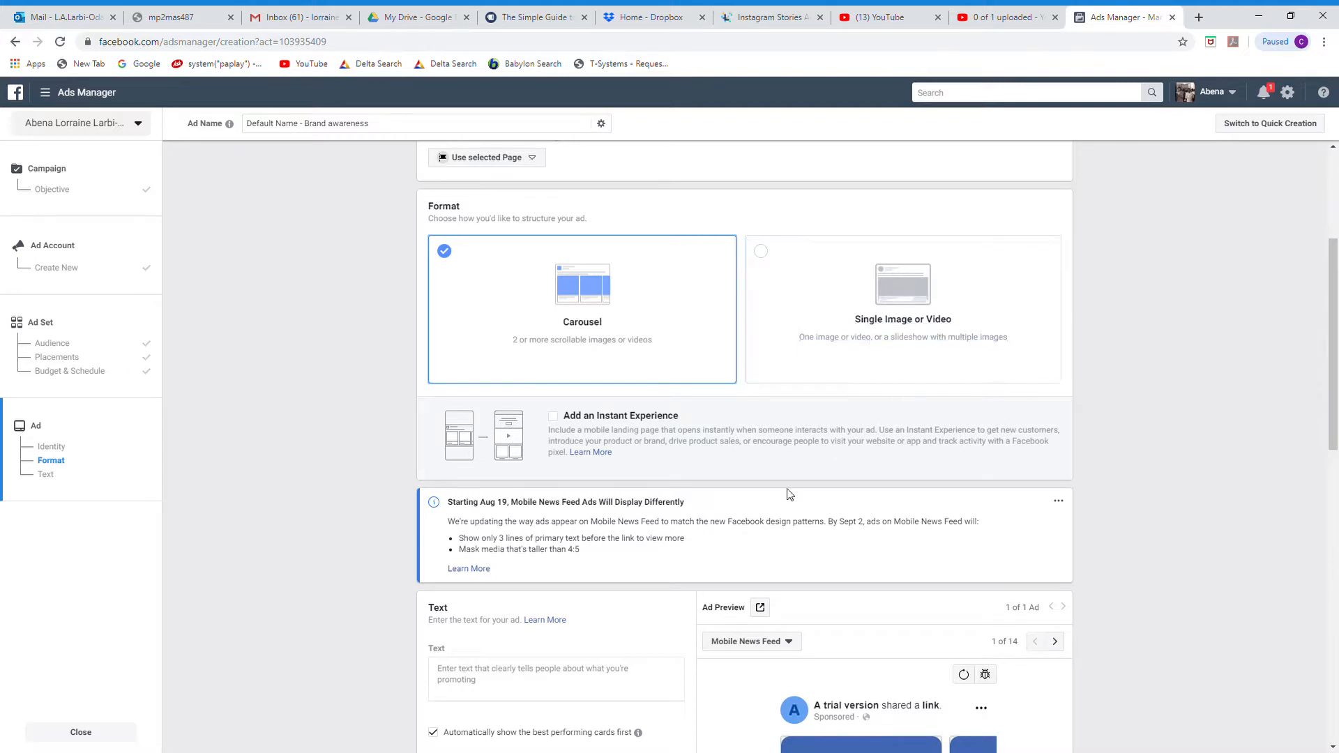
pyautogui.scroll(-3, 789, 494)
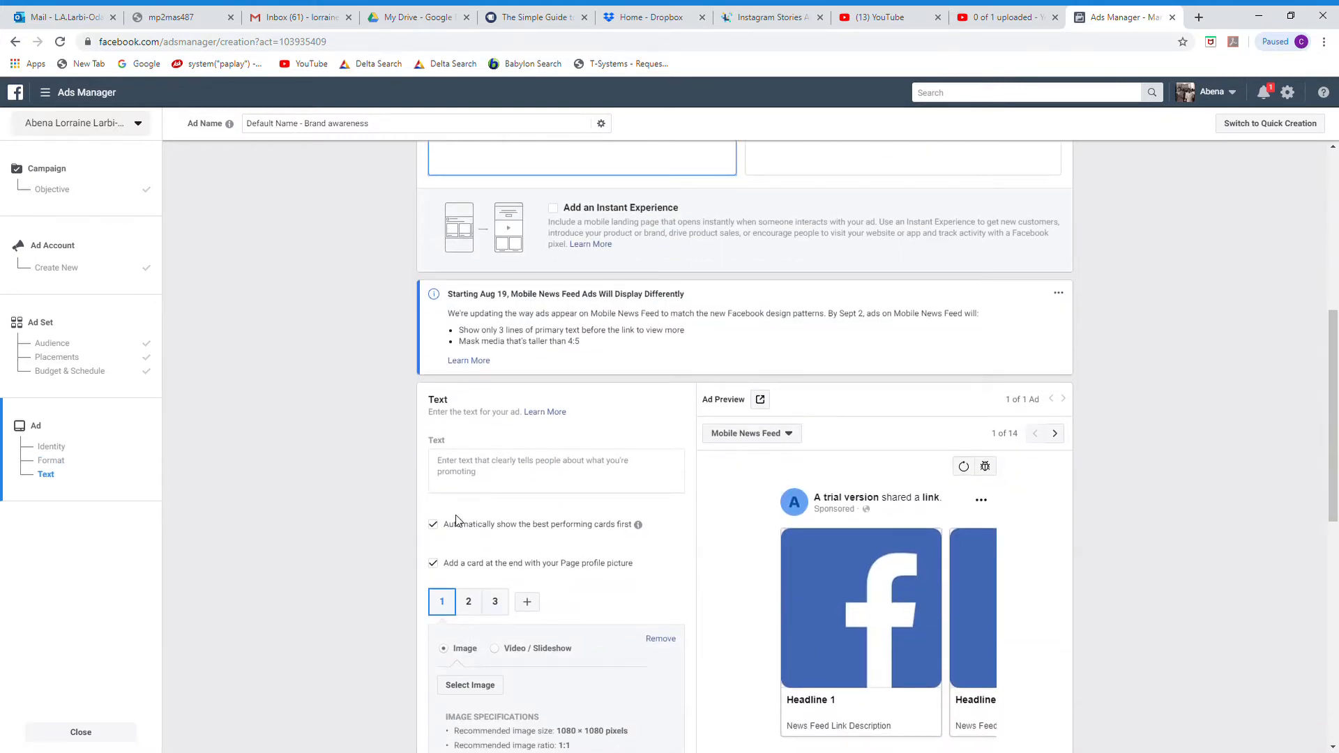
pyautogui.click(500, 480)
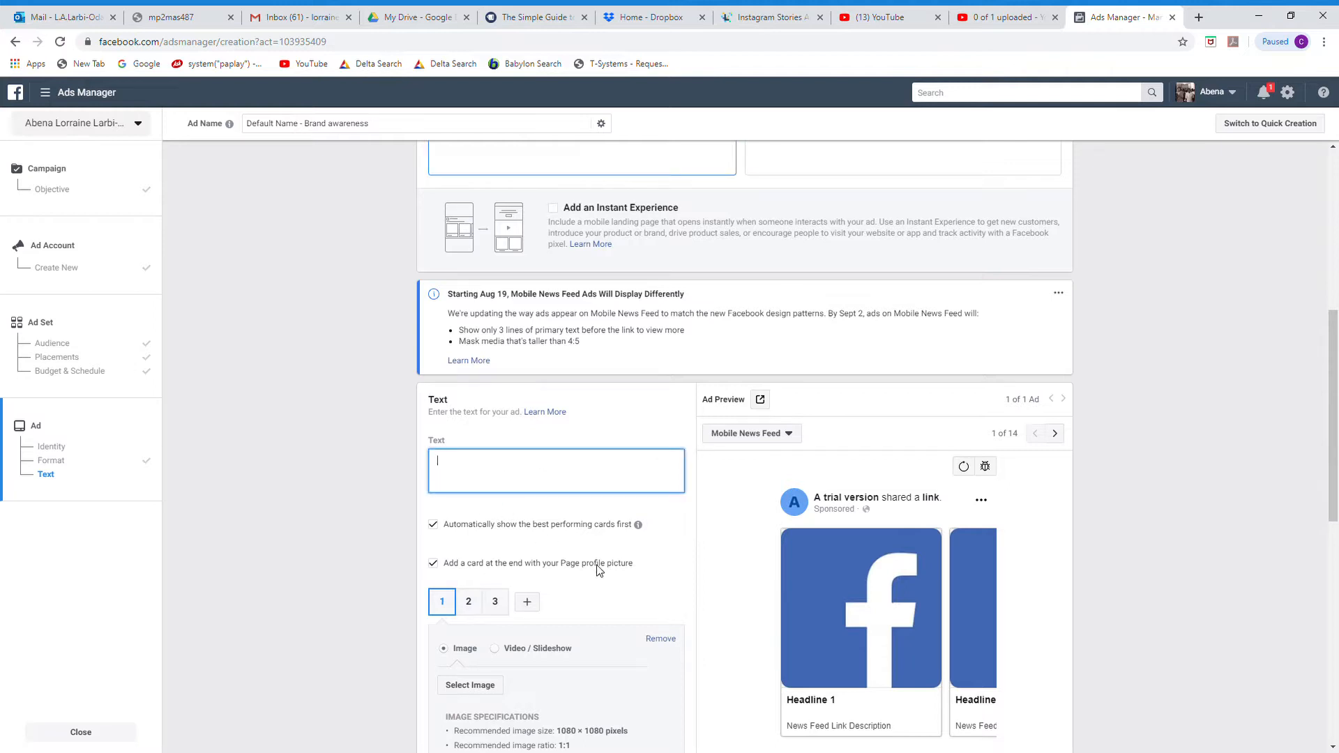
pyautogui.write('Fabrics coming to you soon...')
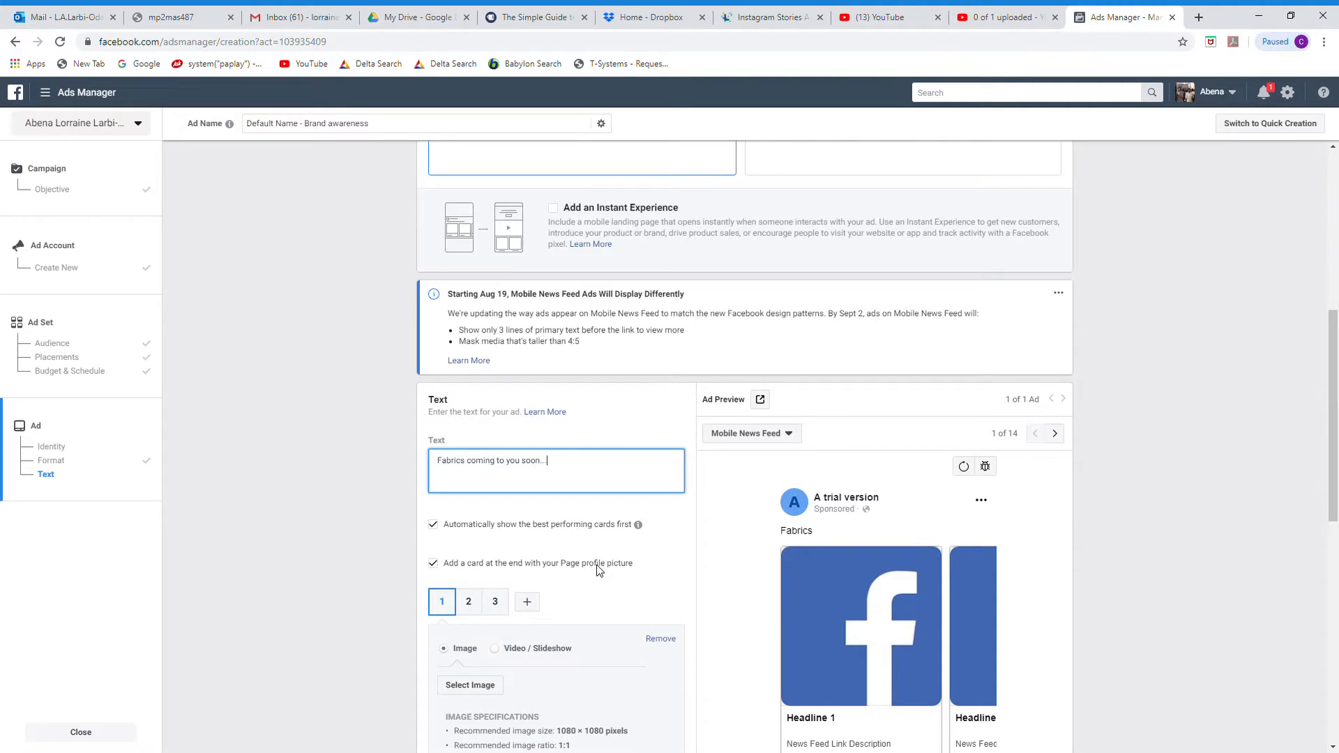
# - Replace the ad's text with "Looking forward to seeing you at HomeTown"
pyautogui.press('BackSpace')
pyautogui.press('BackSpace')
pyautogui.press('BackSpace')
pyautogui.press('BackSpace')
pyautogui.press('BackSpace')
pyautogui.press('BackSpace')
pyautogui.press('BackSpace')
pyautogui.press('BackSpace')
pyautogui.press('BackSpace')
pyautogui.press('BackSpace')
pyautogui.press('BackSpace')
pyautogui.press('BackSpace')
pyautogui.press('BackSpace')
pyautogui.press('BackSpace')
pyautogui.press('BackSpace')
pyautogui.press('BackSpace')
pyautogui.press('BackSpace')
pyautogui.press('BackSpace')
pyautogui.press('BackSpace')
pyautogui.press('BackSpace')
pyautogui.write('Looking forward to seeing you at HomeTwon')
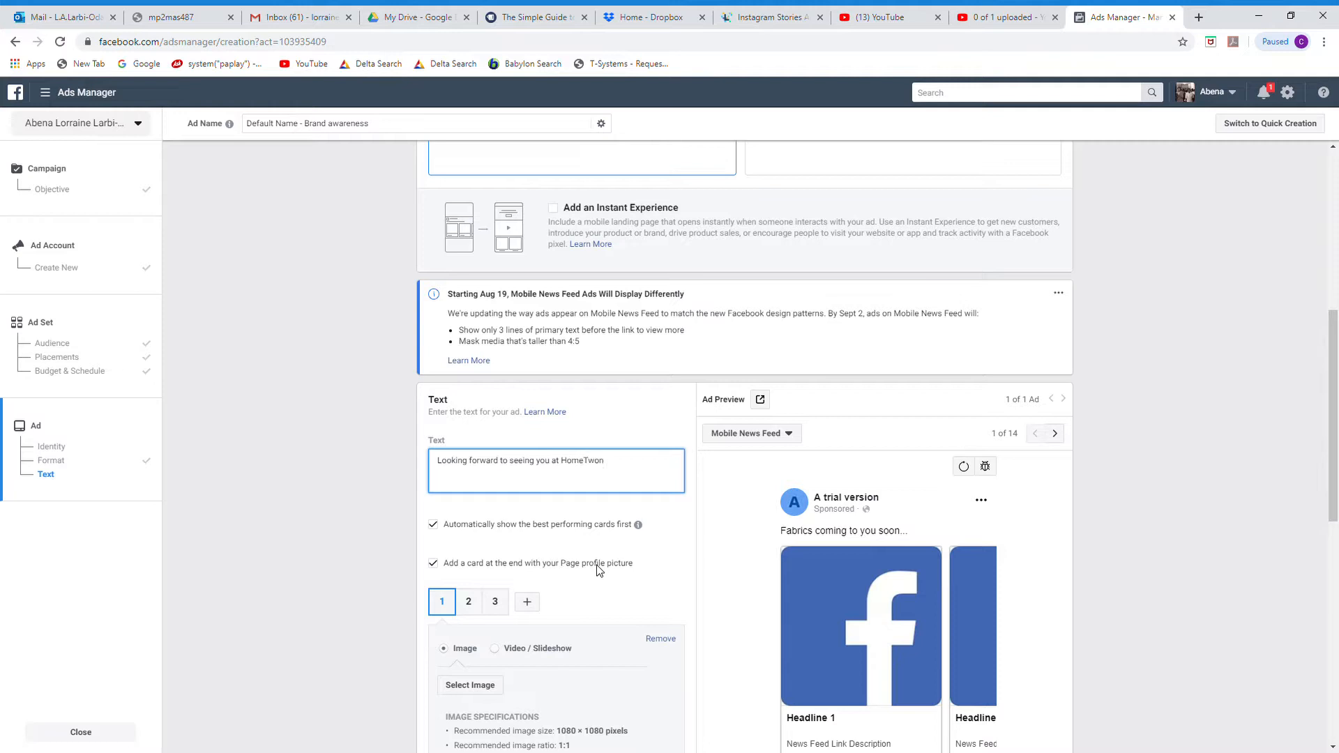
pyautogui.press('BackSpace')
pyautogui.press('BackSpace')
pyautogui.press('BackSpace')
pyautogui.write('own')
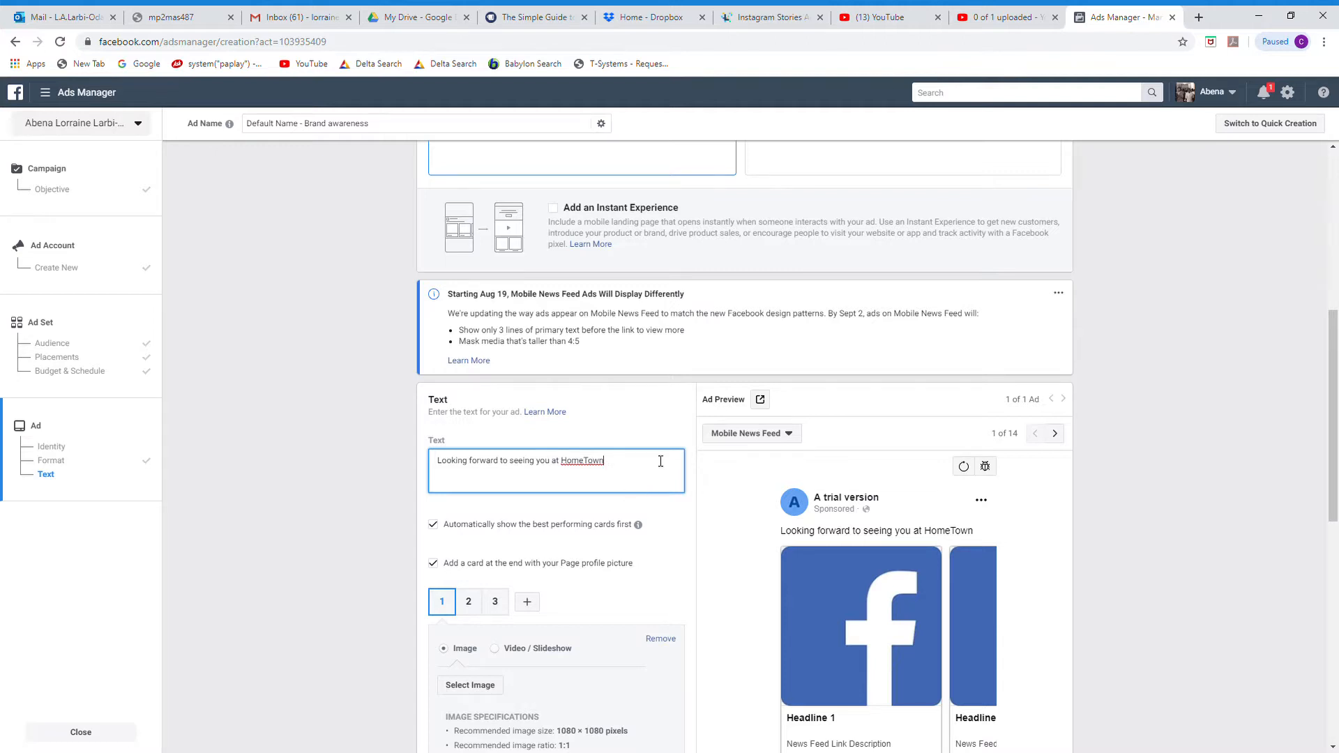
# - Set the first carousel card's headline to "Calling All Quilt Lovers!!"
pyautogui.scroll(-2, 561, 479)
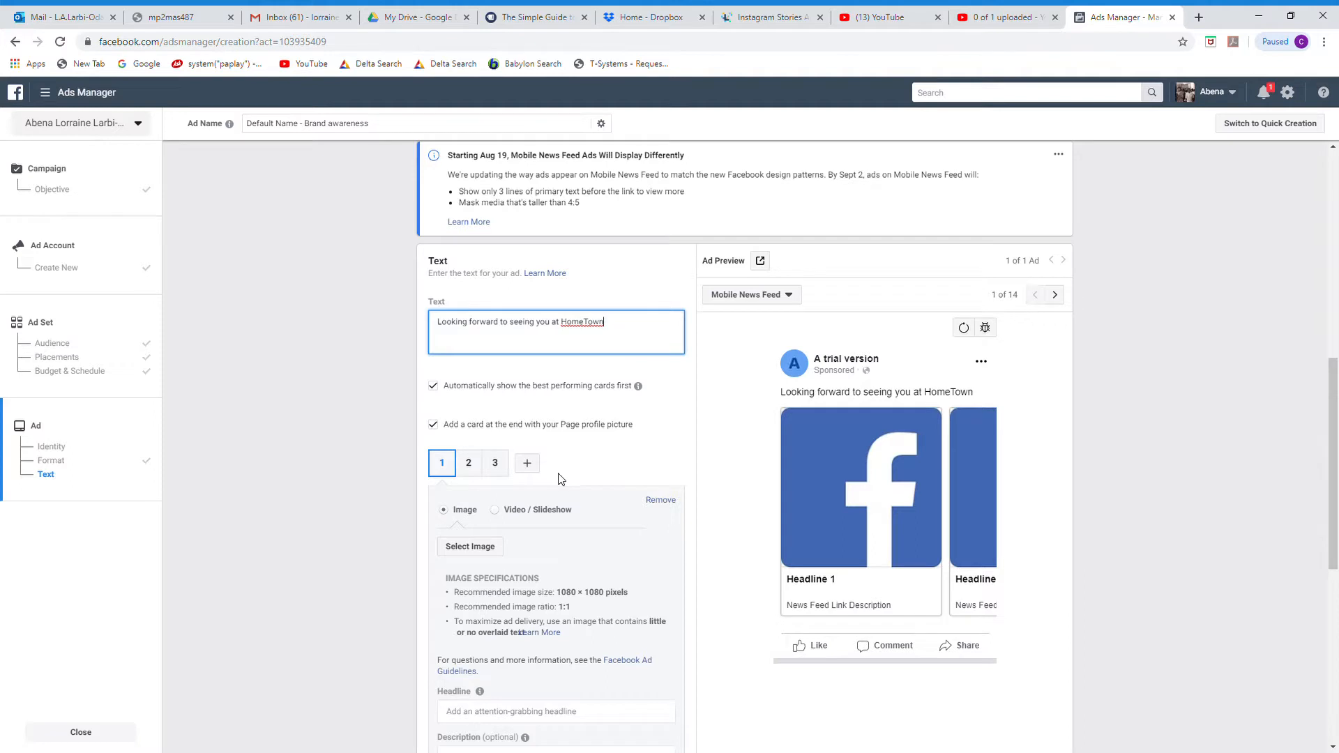
pyautogui.scroll(-2, 561, 479)
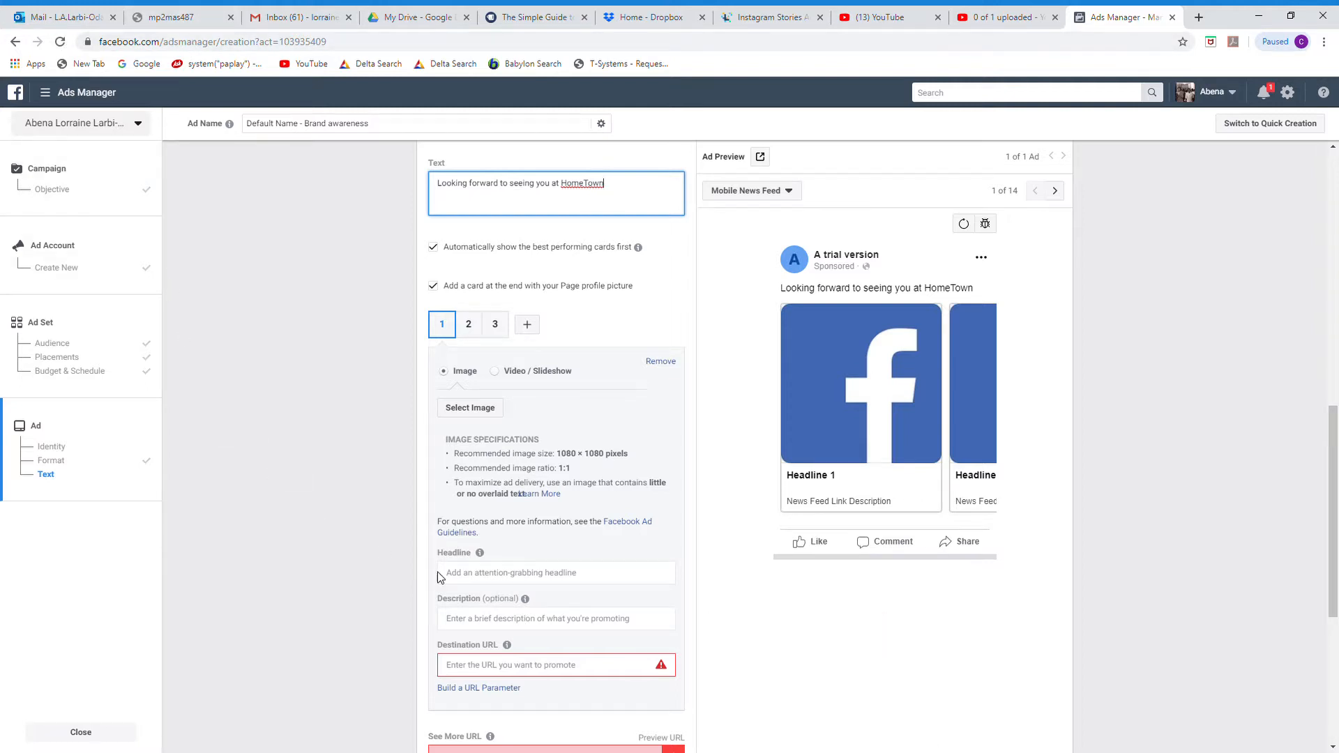
pyautogui.click(507, 575)
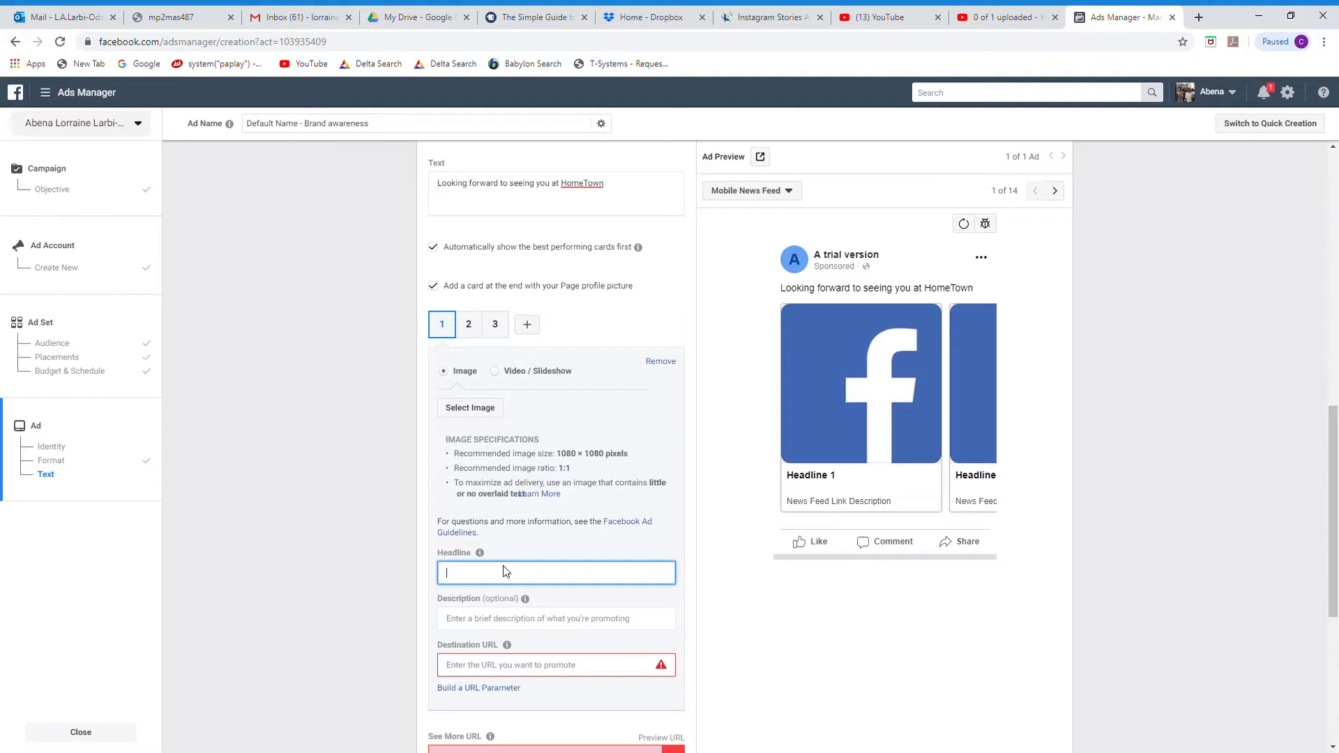
pyautogui.write('Q')
pyautogui.write('Ca')
pyautogui.write('lling Al')
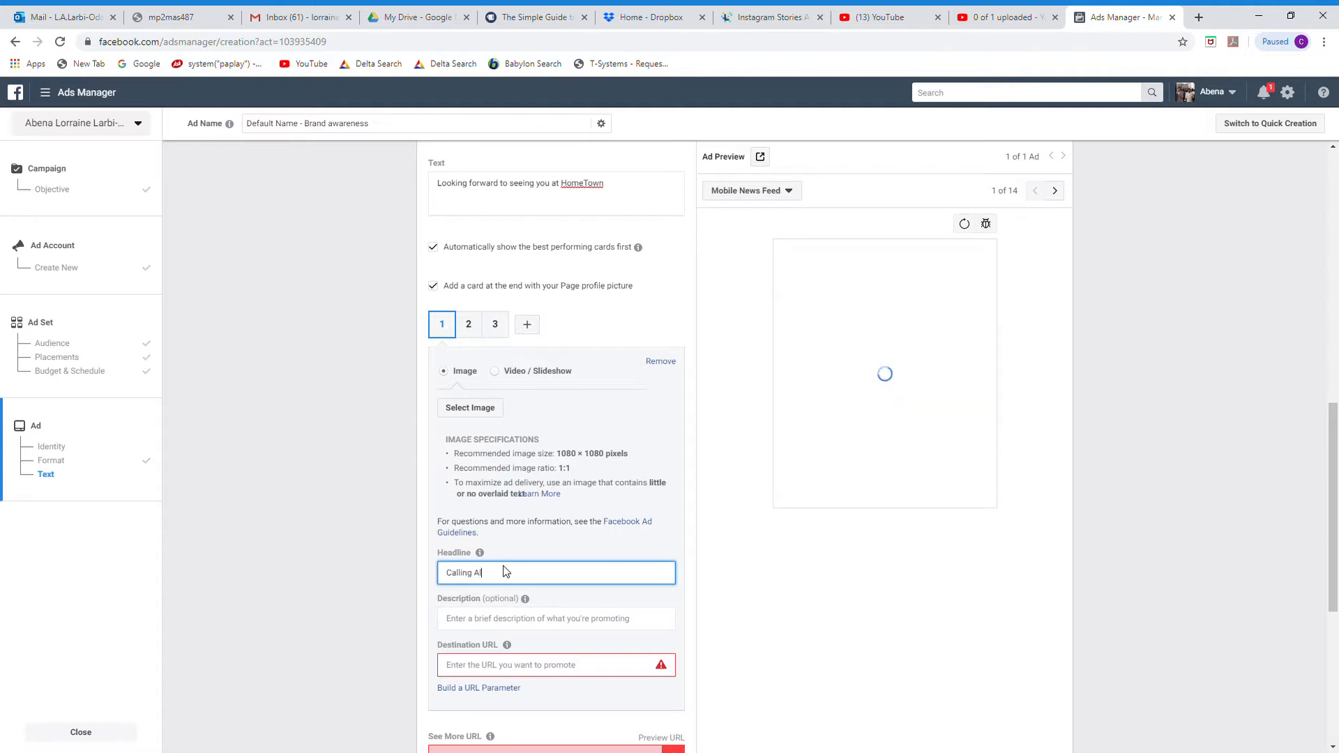
pyautogui.write('l Quilt Lovers')
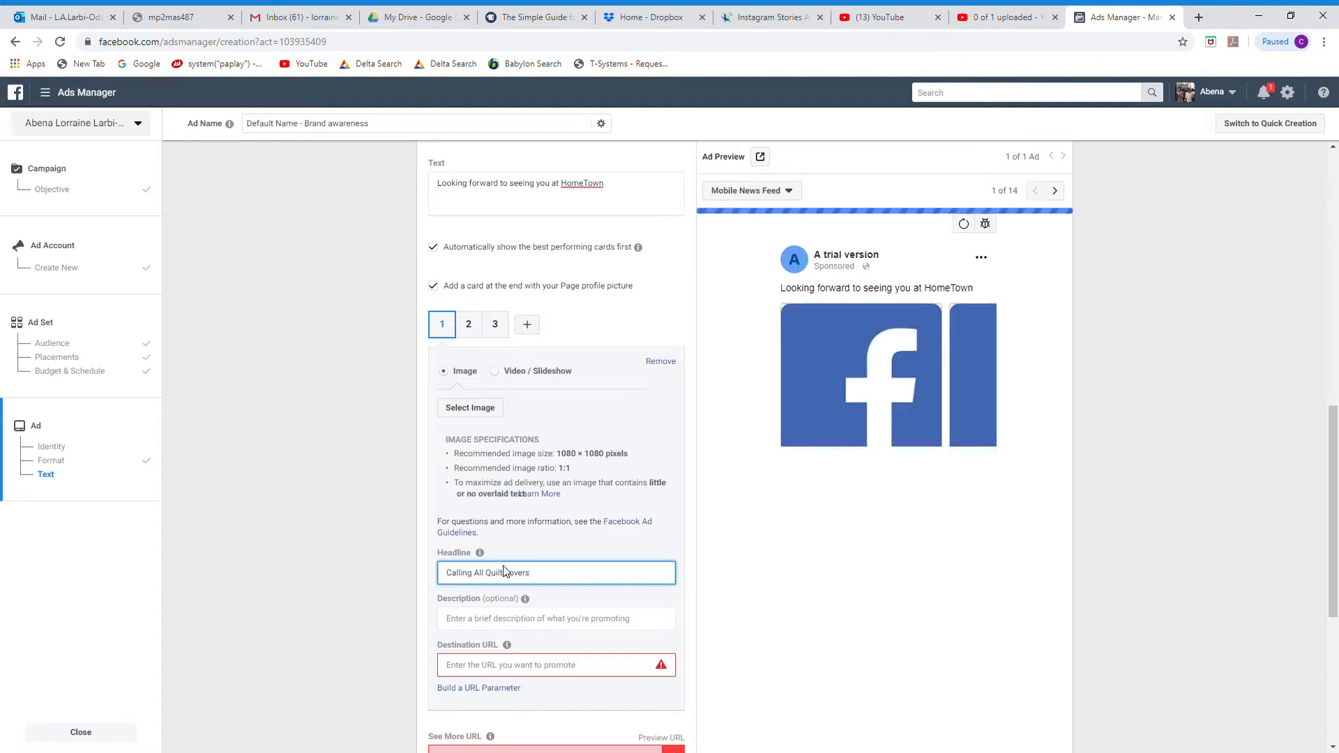
pyautogui.write('!!')
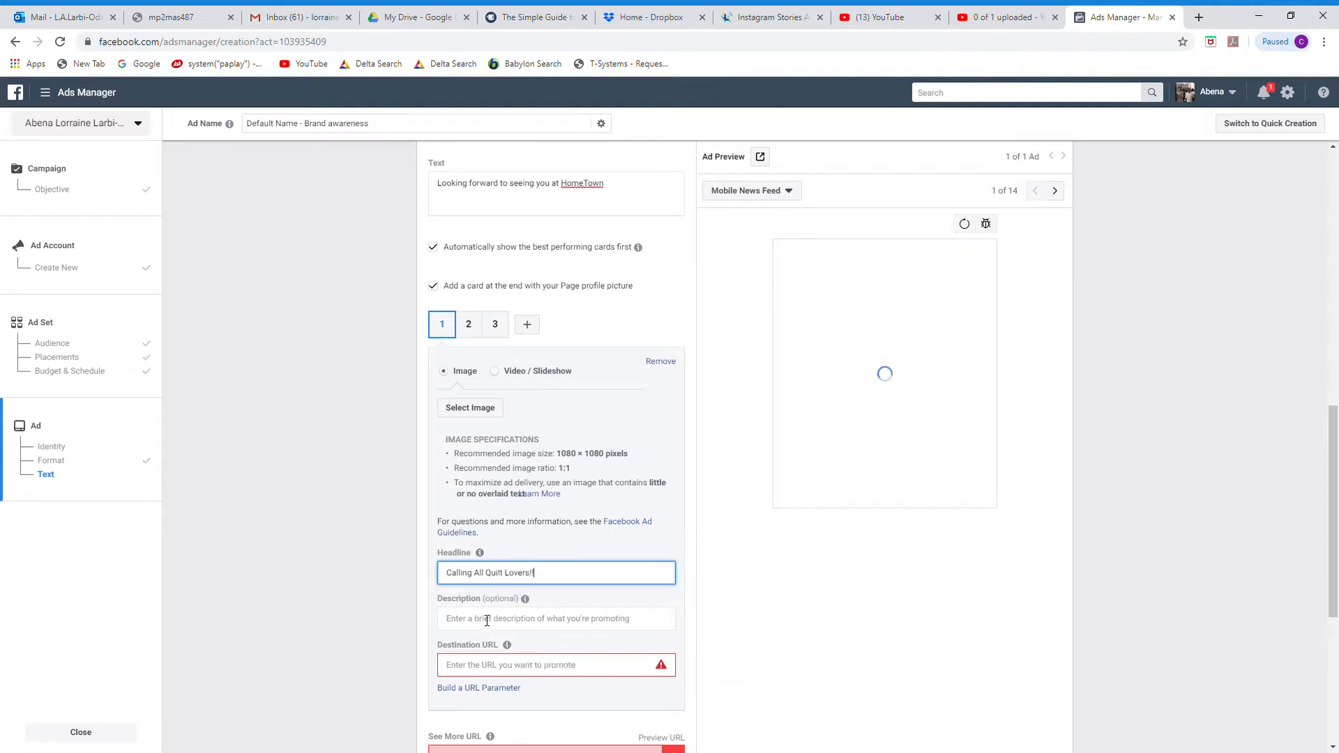
# - Leave the first card's description empty and give the card the 960 × 960 house photo from the account's images
pyautogui.click(487, 621)
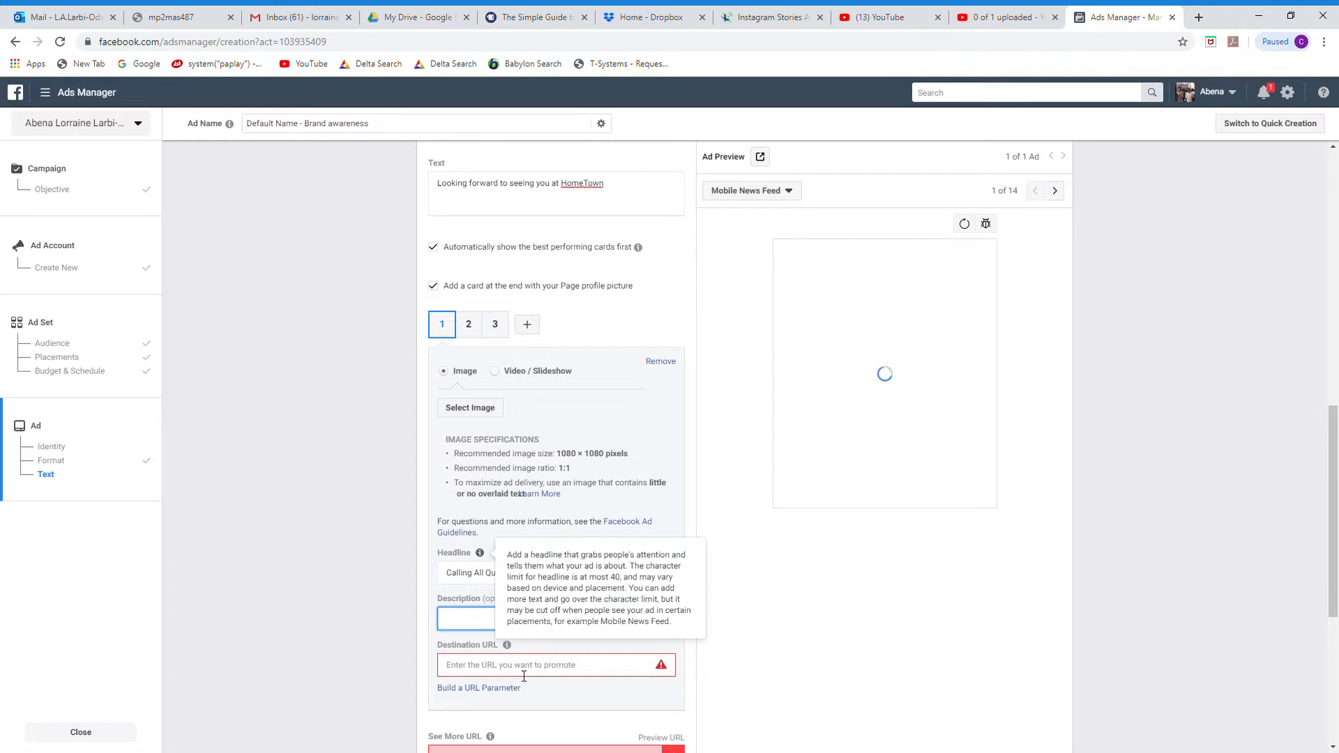
pyautogui.click(474, 665)
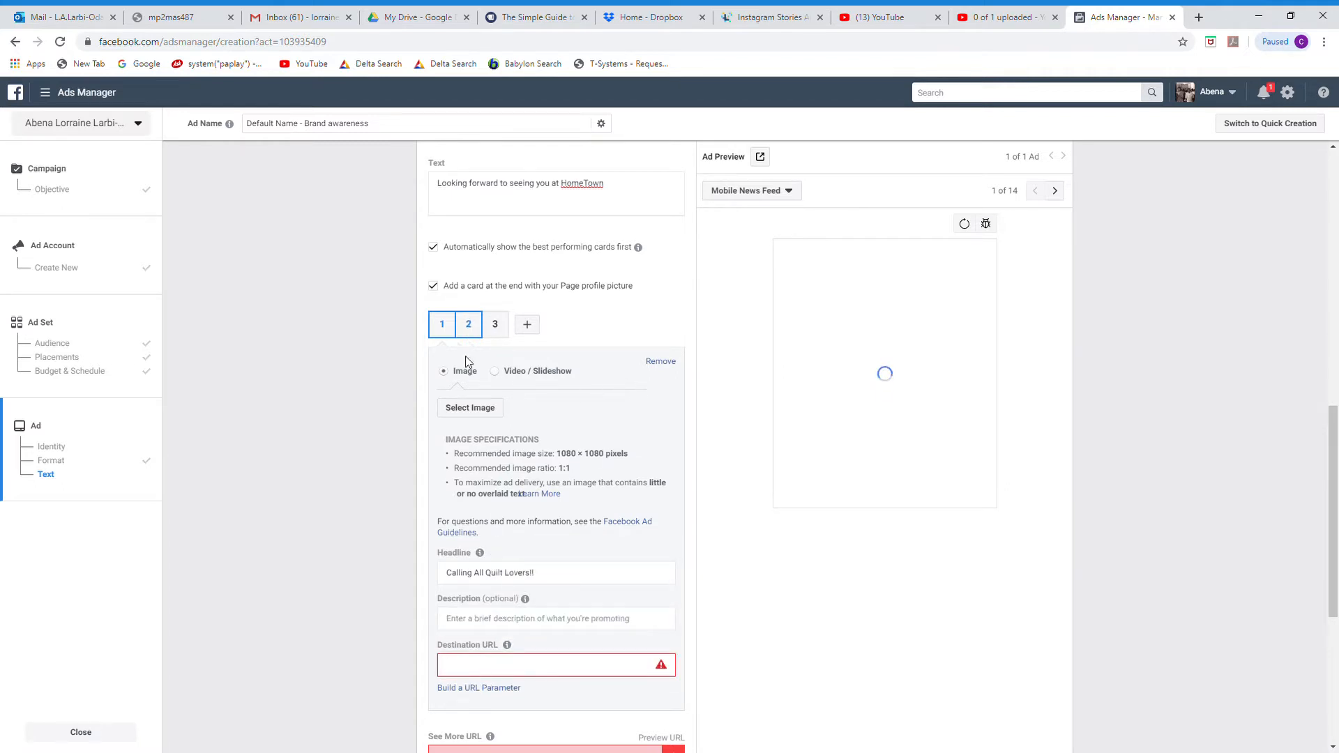
pyautogui.click(479, 414)
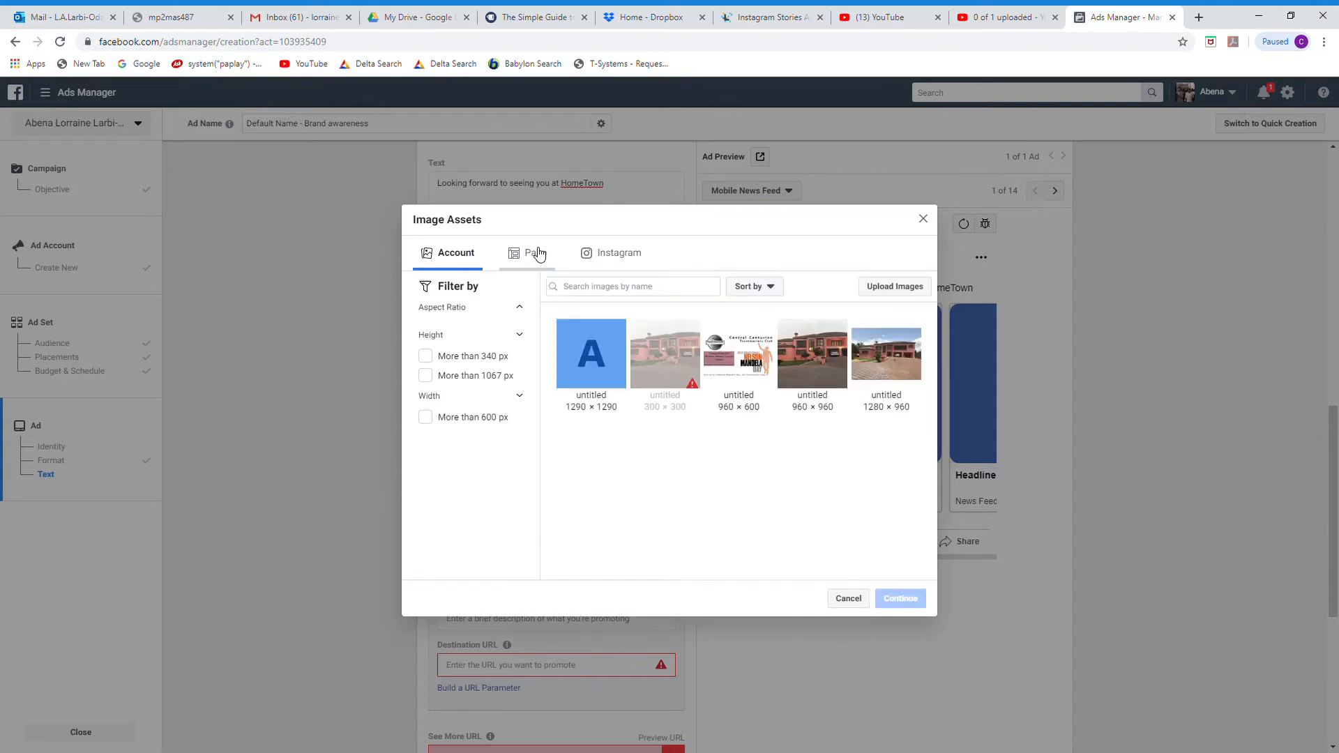
pyautogui.click(804, 371)
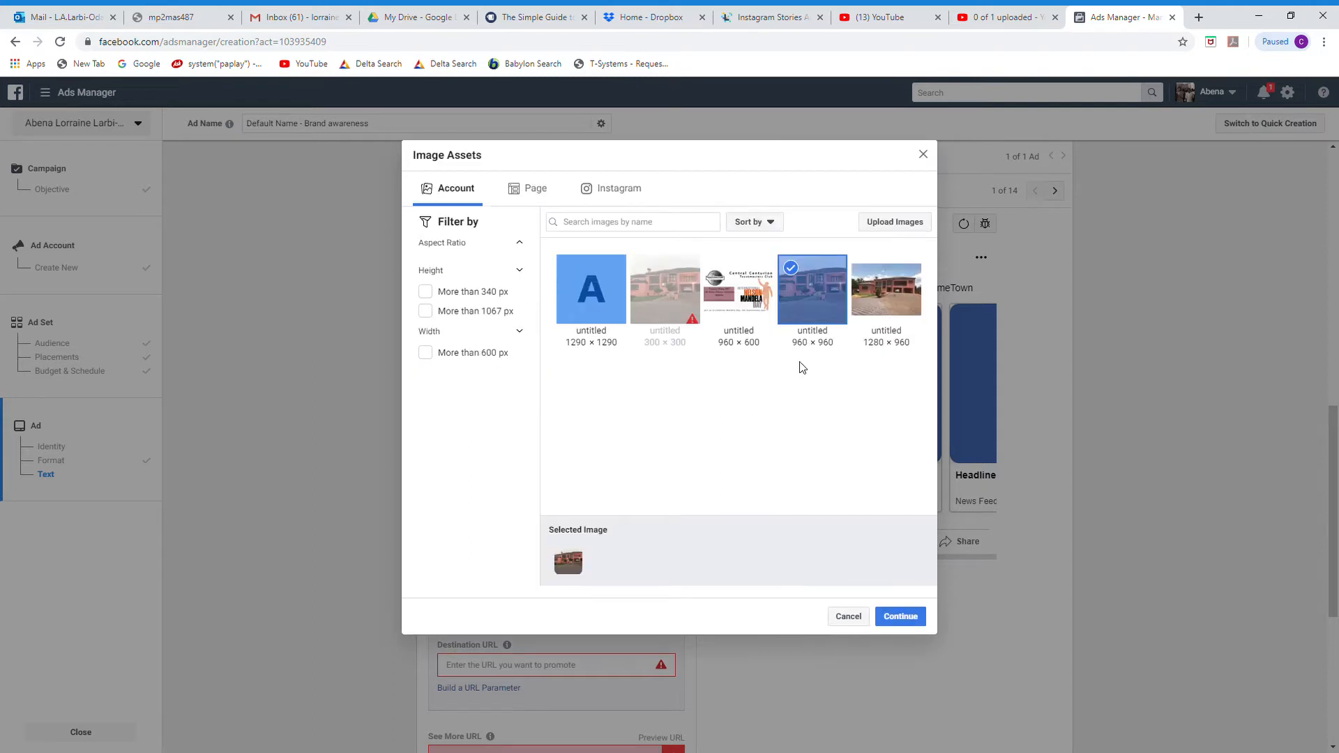
pyautogui.click(900, 616)
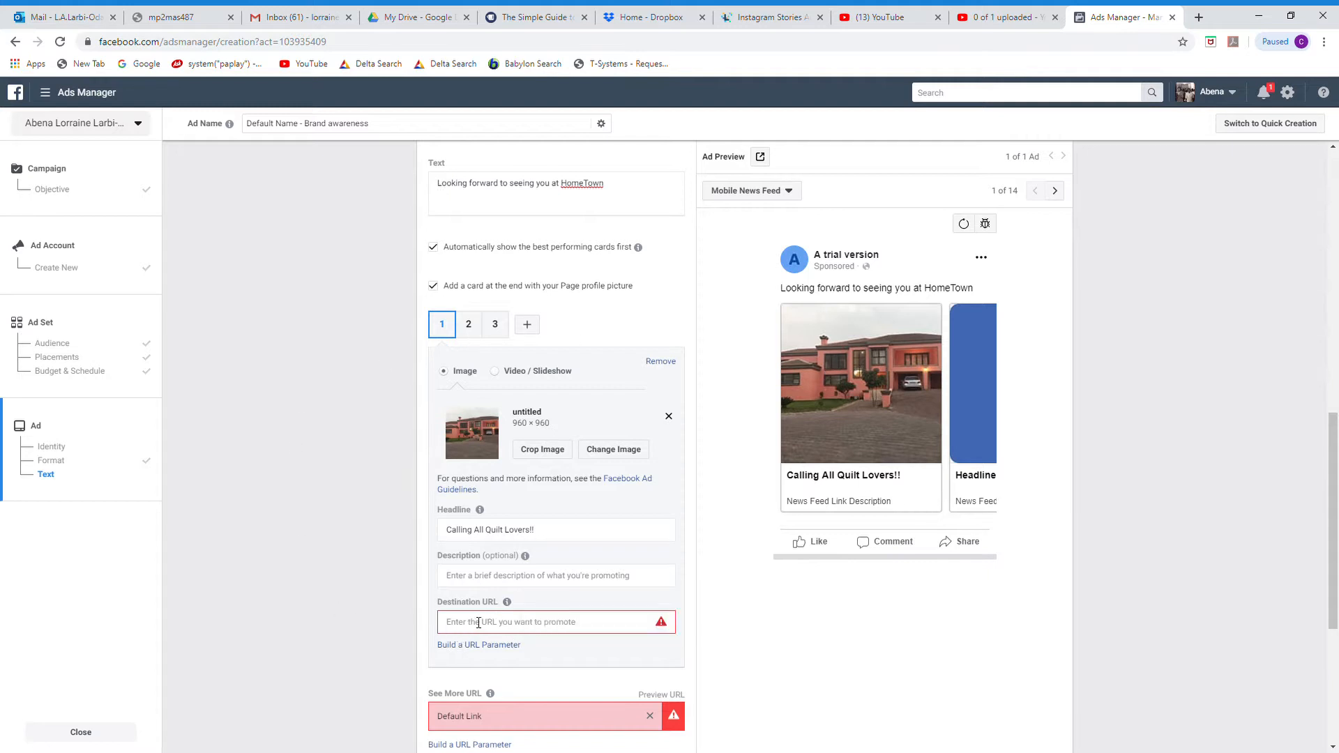
# - Open facebook.com in a new browser tab, go to the Twii page and copy its web address
pyautogui.scroll(-2, 483, 579)
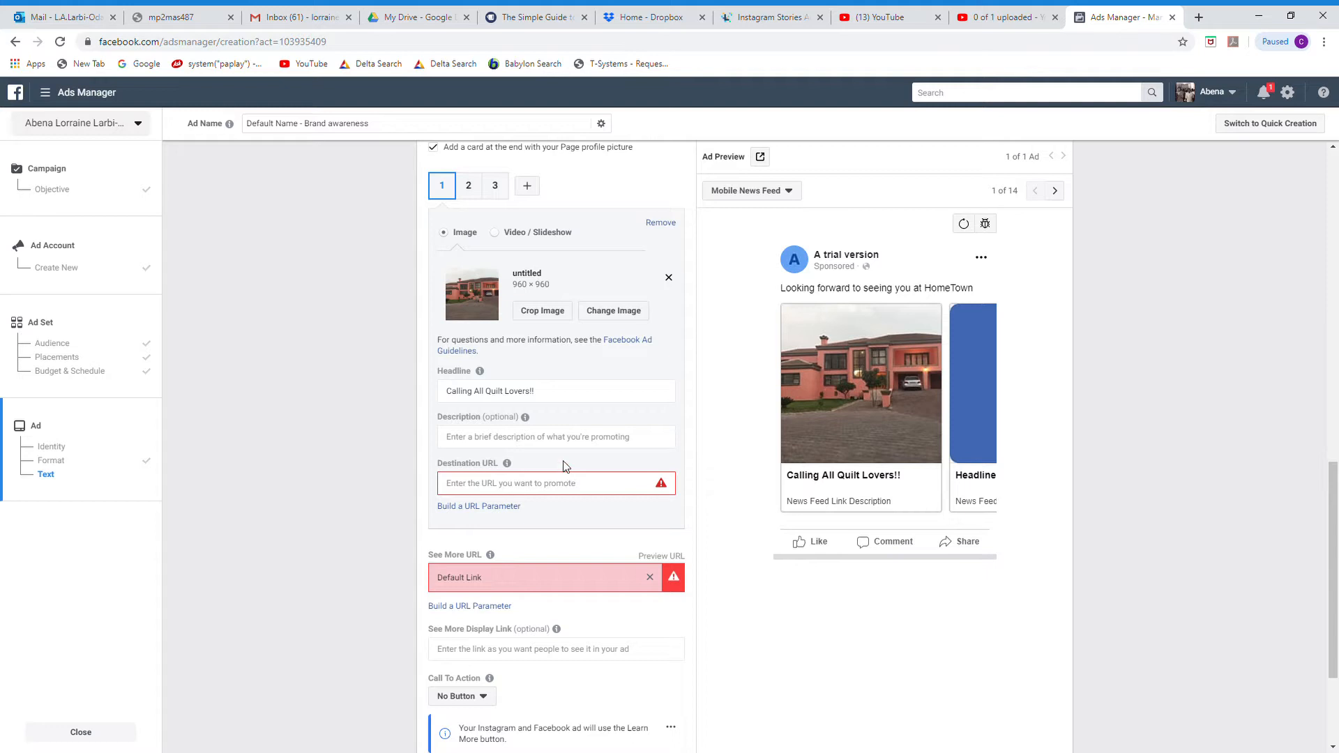
pyautogui.click(1198, 18)
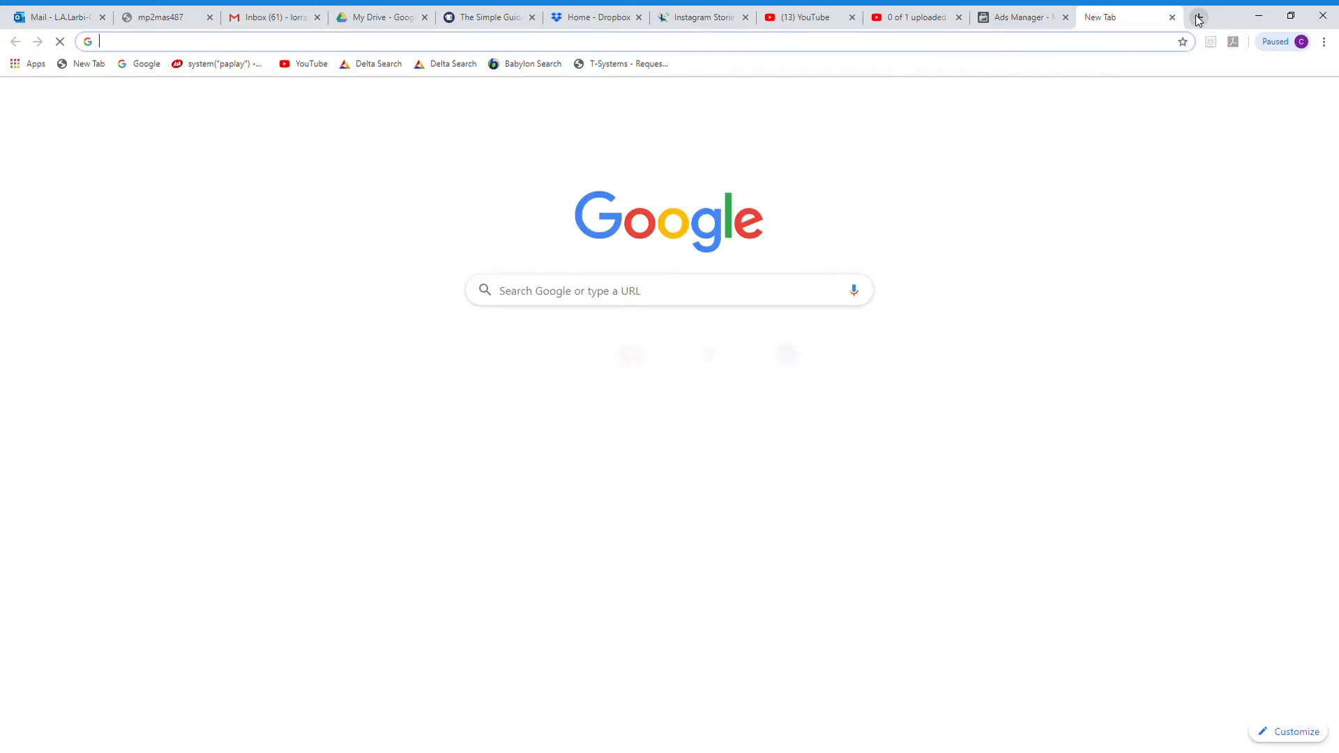
pyautogui.write('facebook.com')
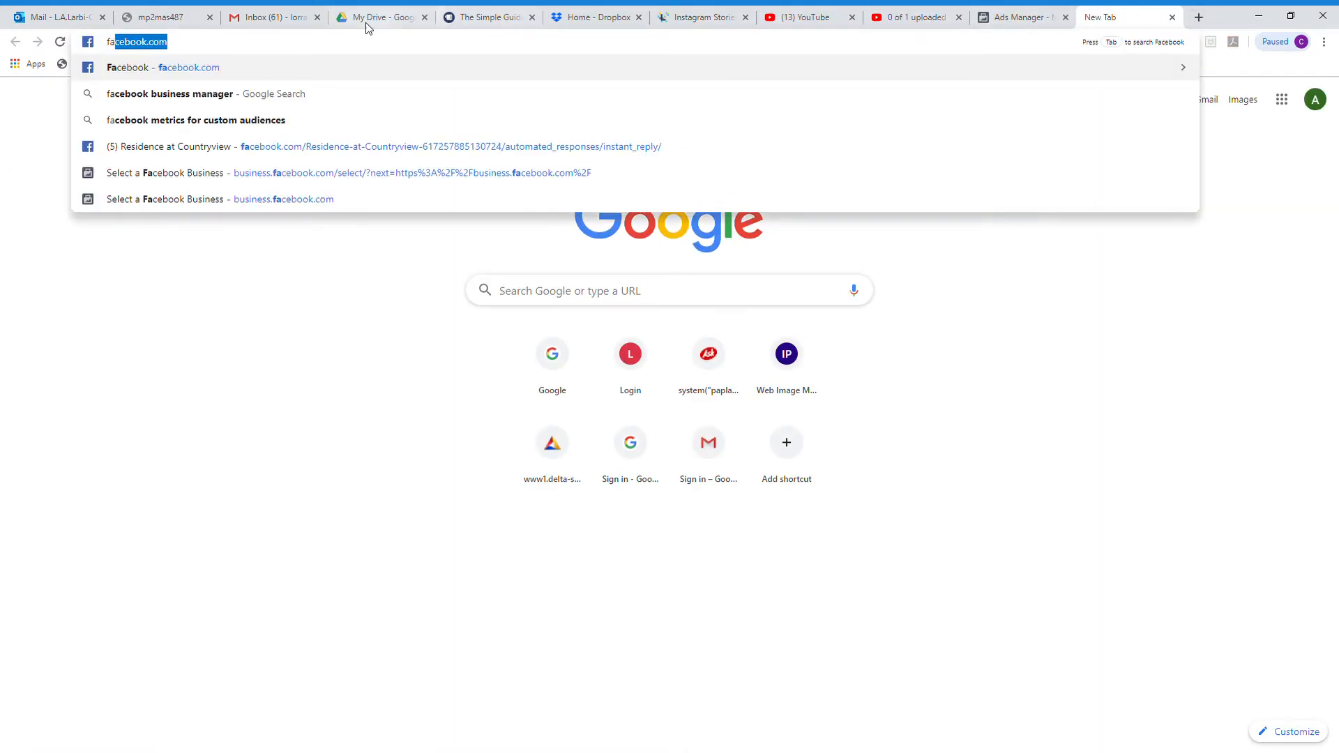
pyautogui.click(272, 72)
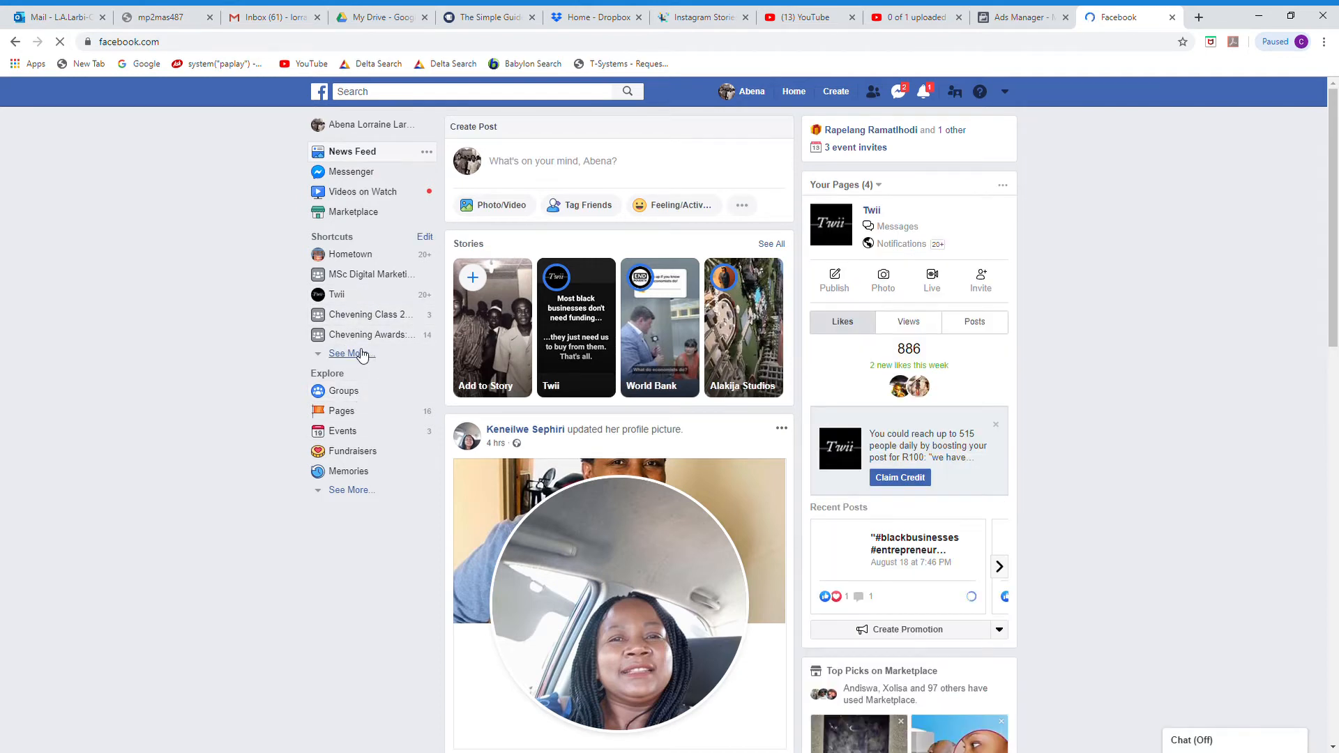
pyautogui.click(338, 295)
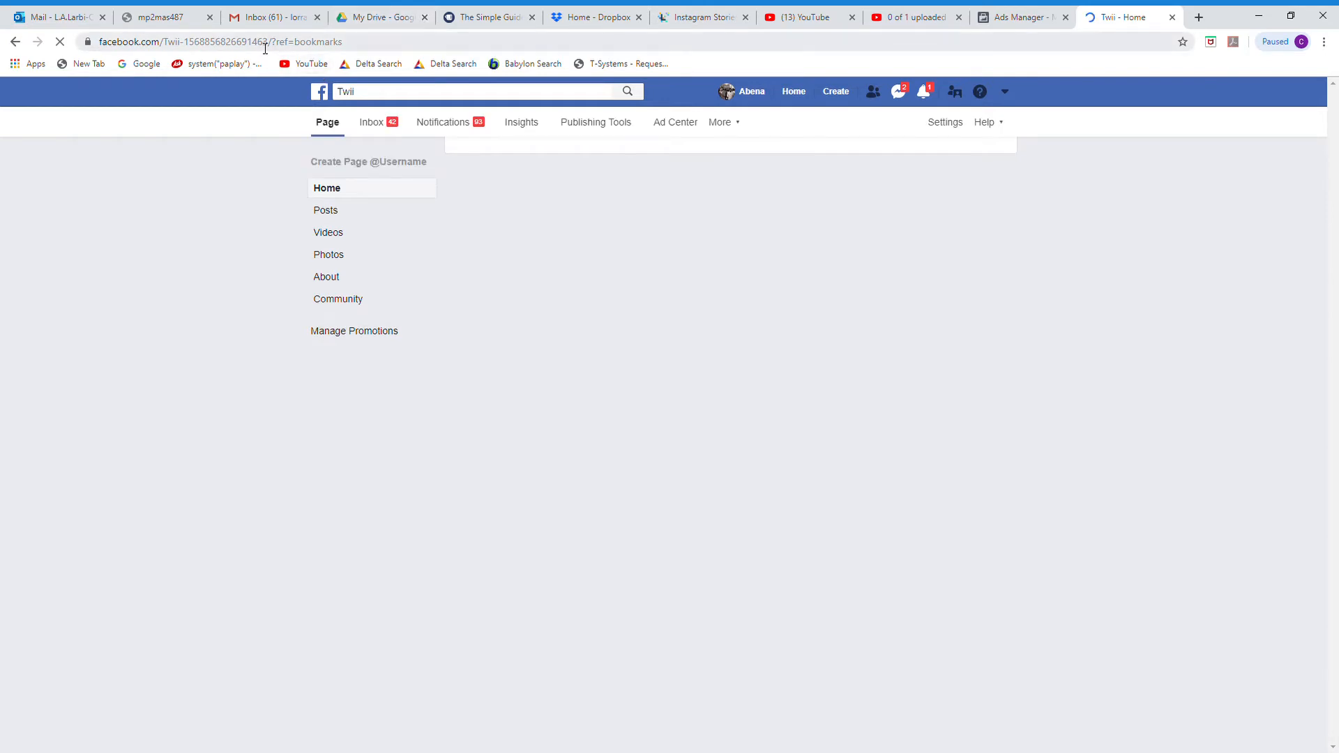
pyautogui.click(301, 45)
pyautogui.hotkey('ctrl', 'c')
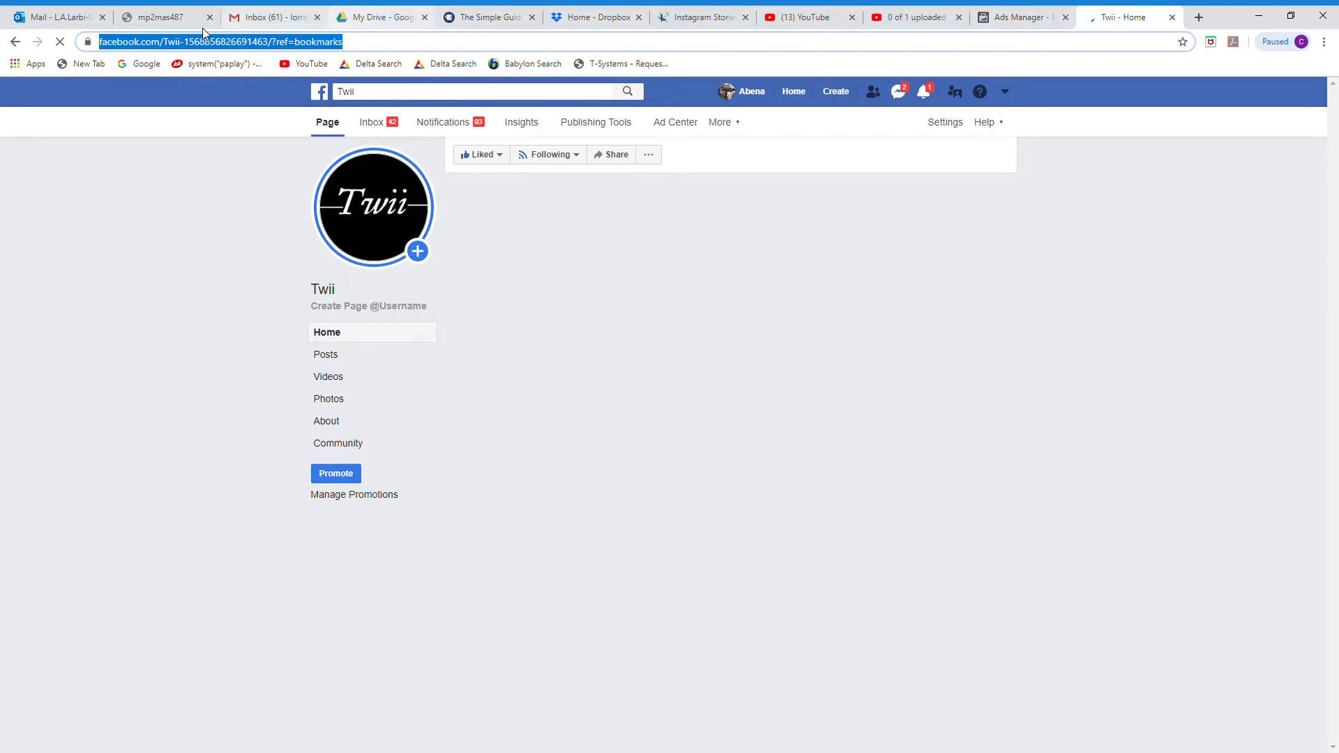
# - Return to Ads Manager and paste the copied Twii page address as the first card's destination URL
pyautogui.click(1030, 15)
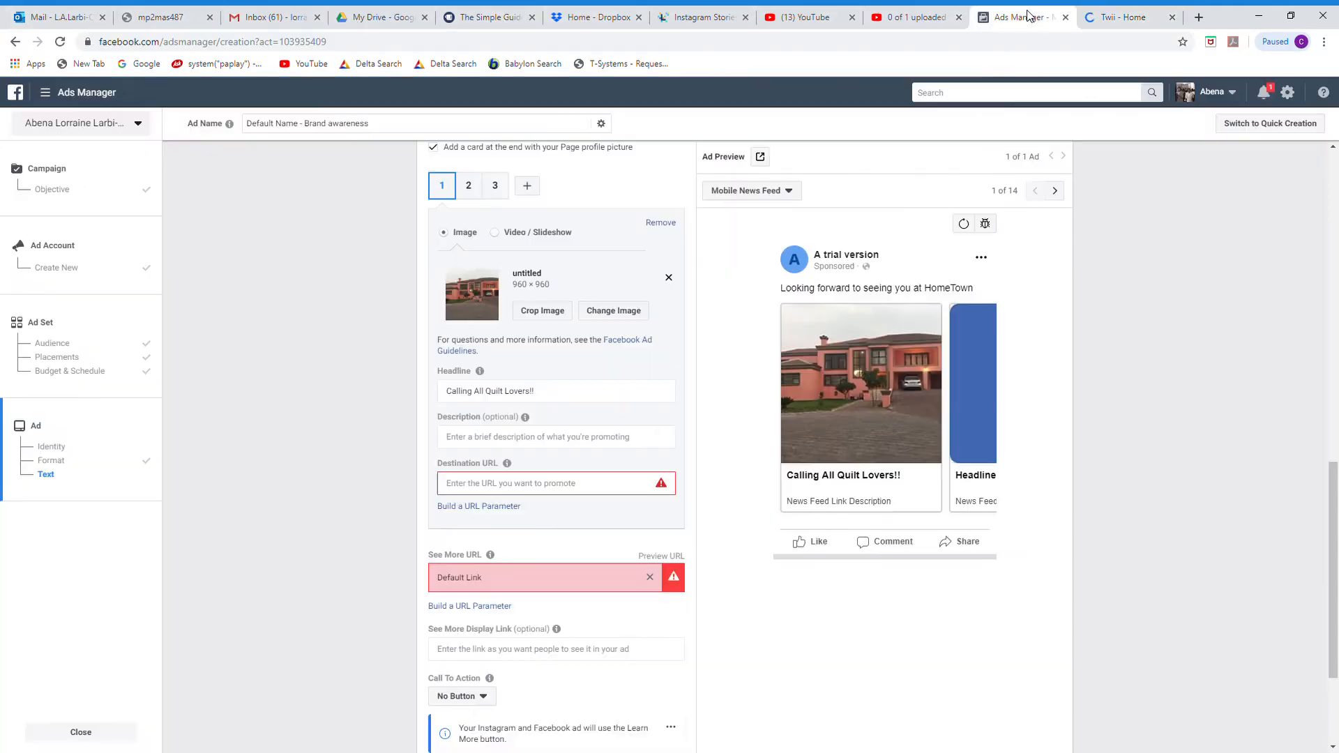
pyautogui.click(492, 484)
pyautogui.hotkey('ctrl', 'v')
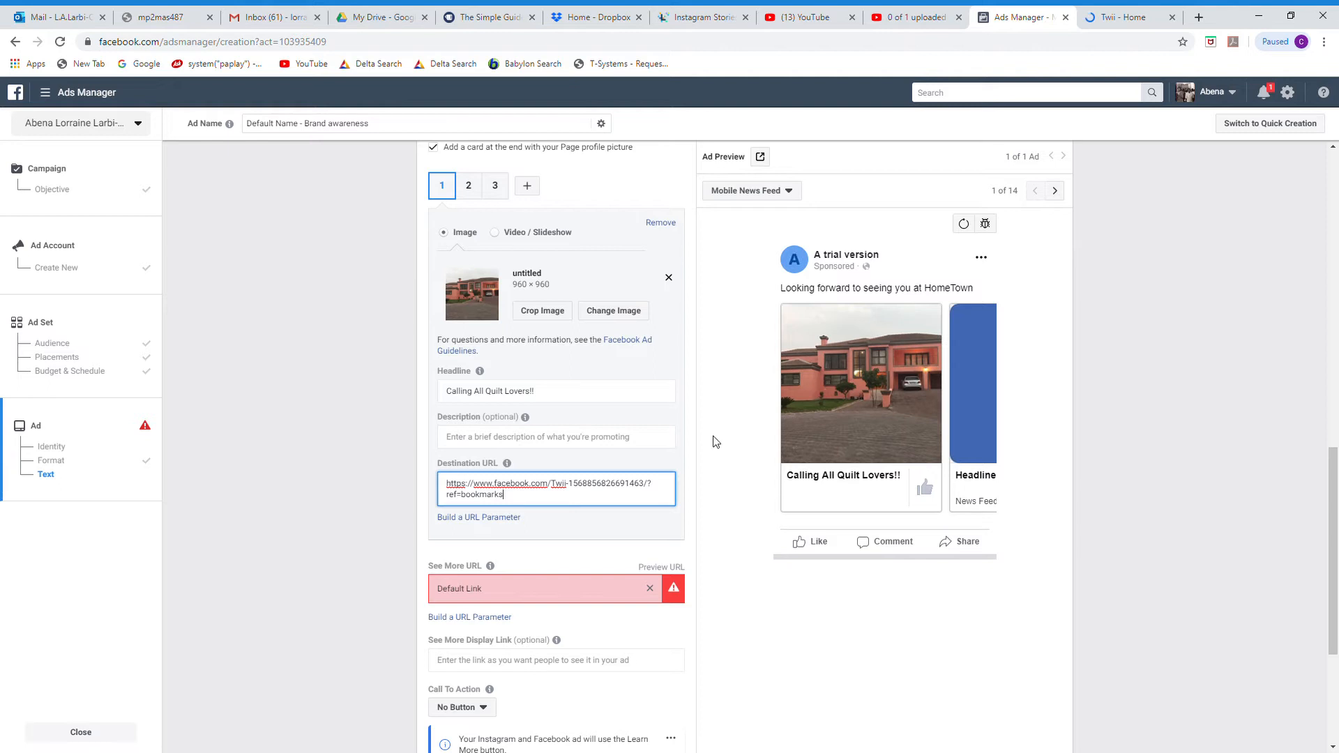
# - Clear the default link from the See More URL and set the call to action to Contact Us
pyautogui.scroll(-3, 546, 542)
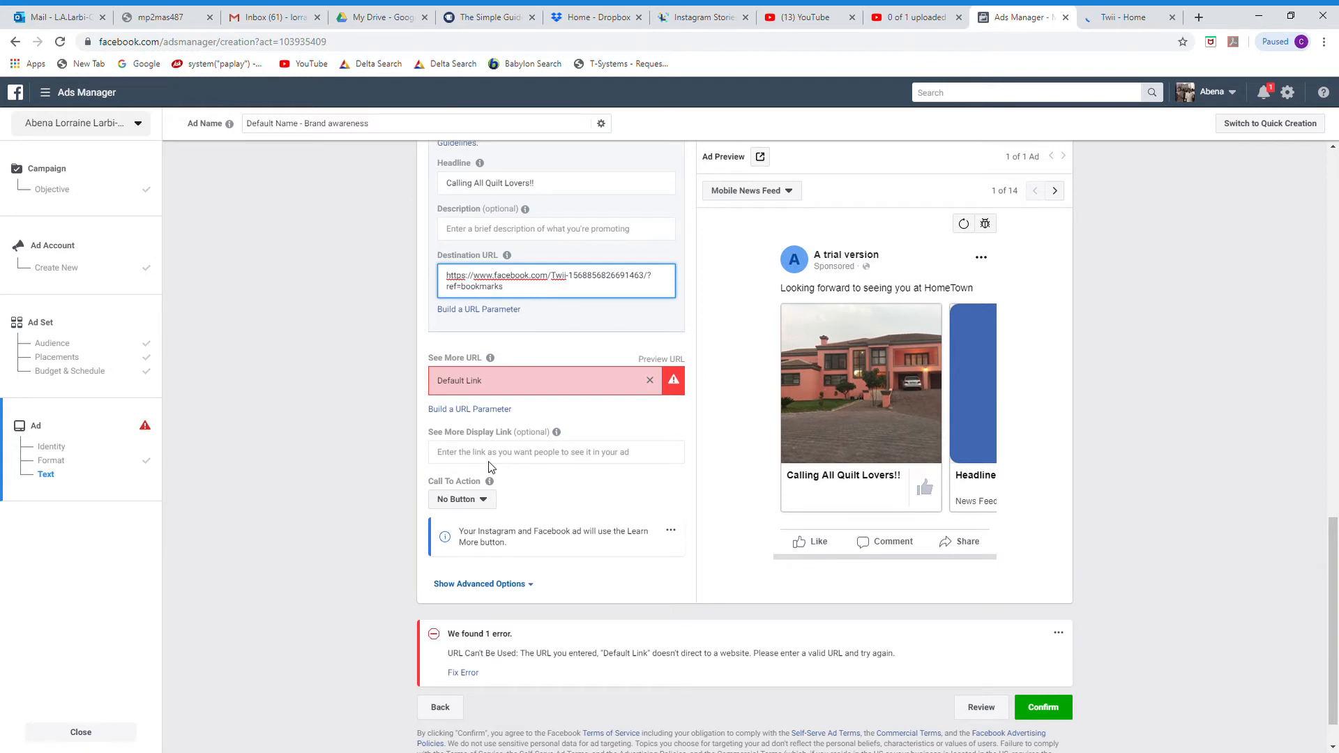
pyautogui.click(649, 382)
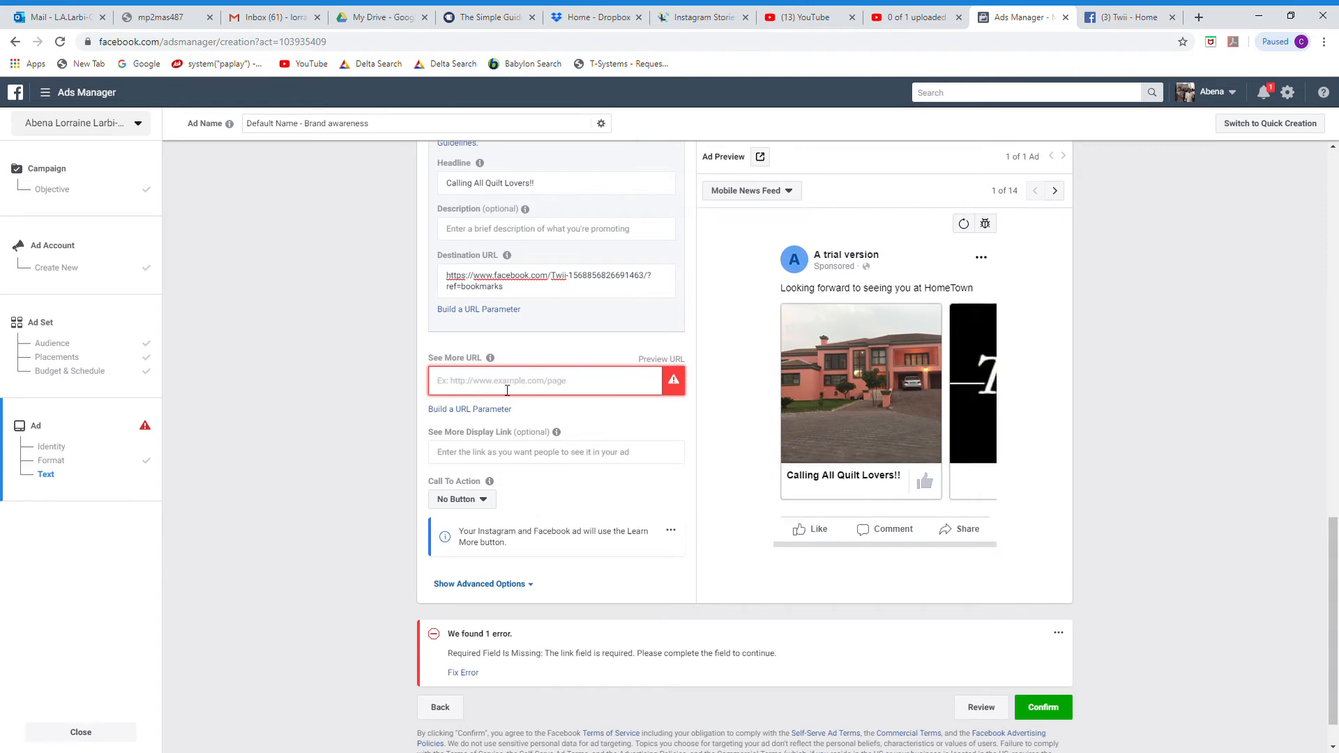
pyautogui.moveTo(491, 359)
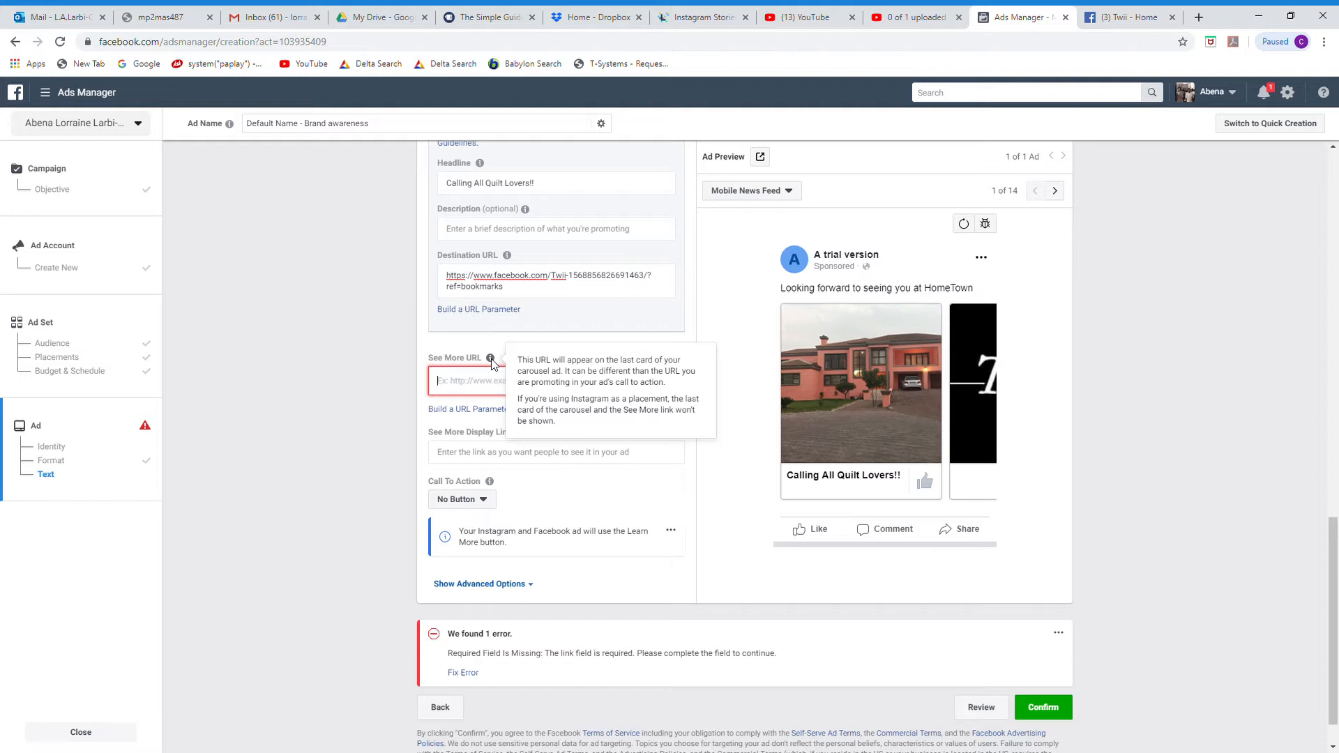
pyautogui.click(475, 501)
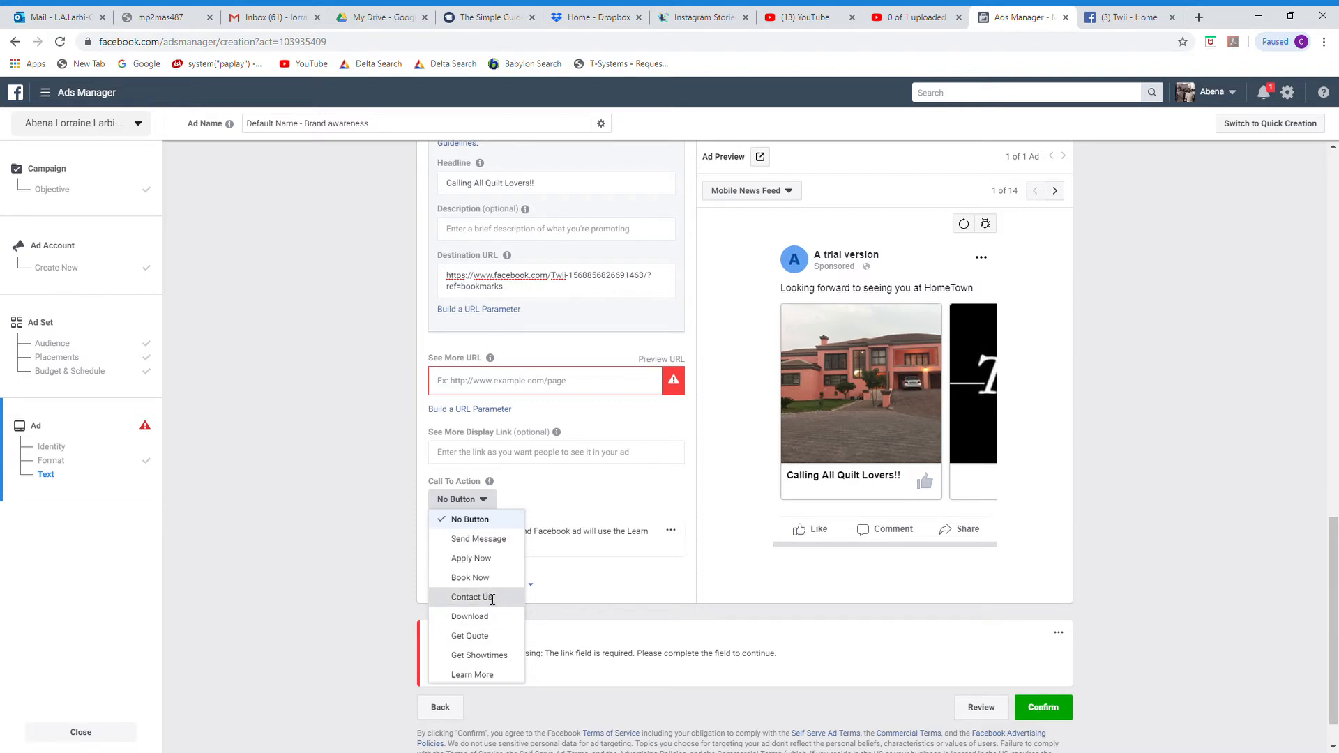
pyautogui.click(471, 597)
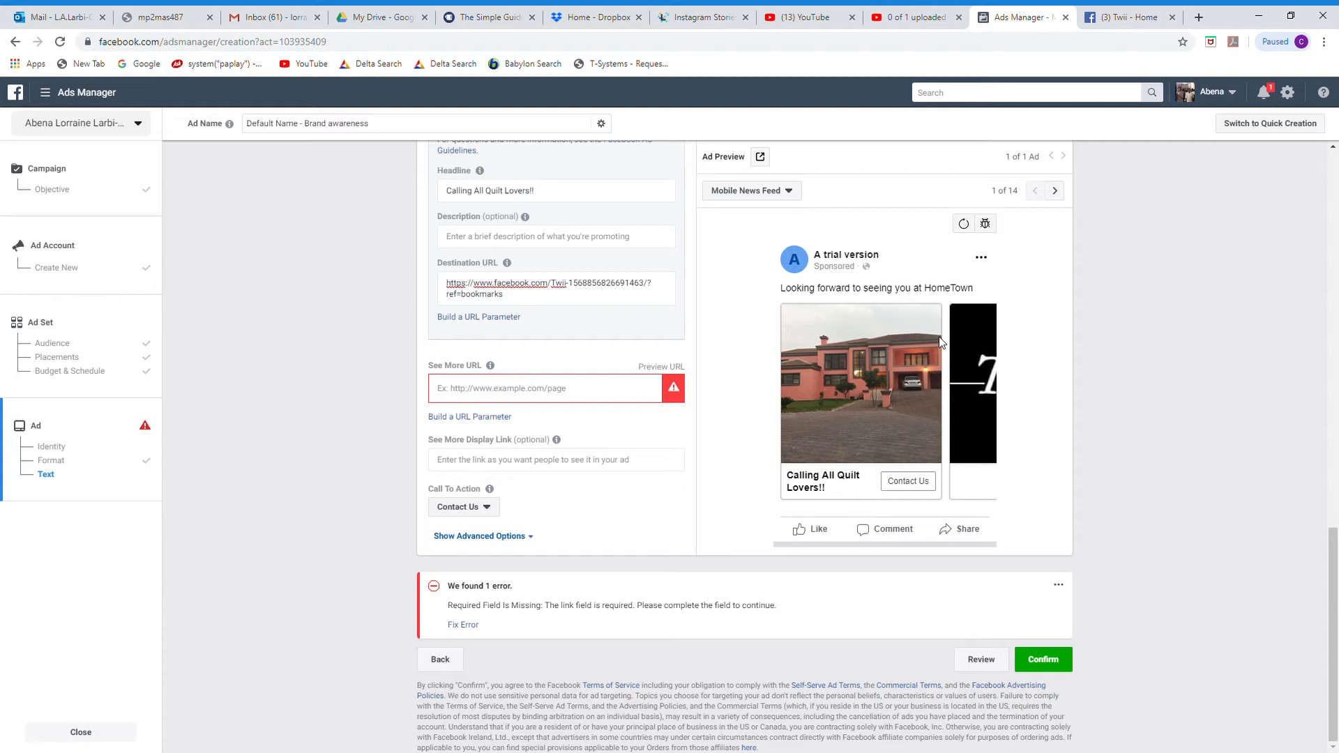
# - Look over the first card in the ad preview and check the options for previewing the ad on a device
pyautogui.scroll(2, 913, 293)
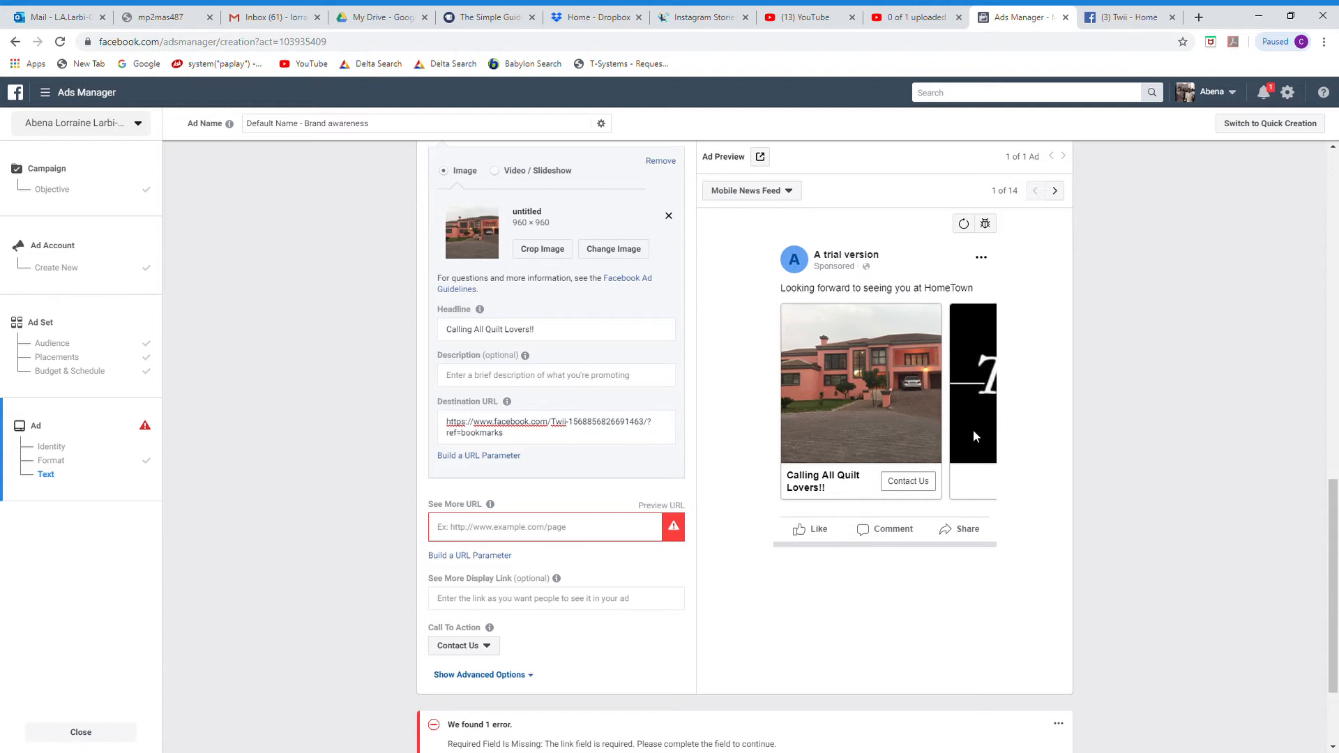
pyautogui.scroll(3, 1004, 224)
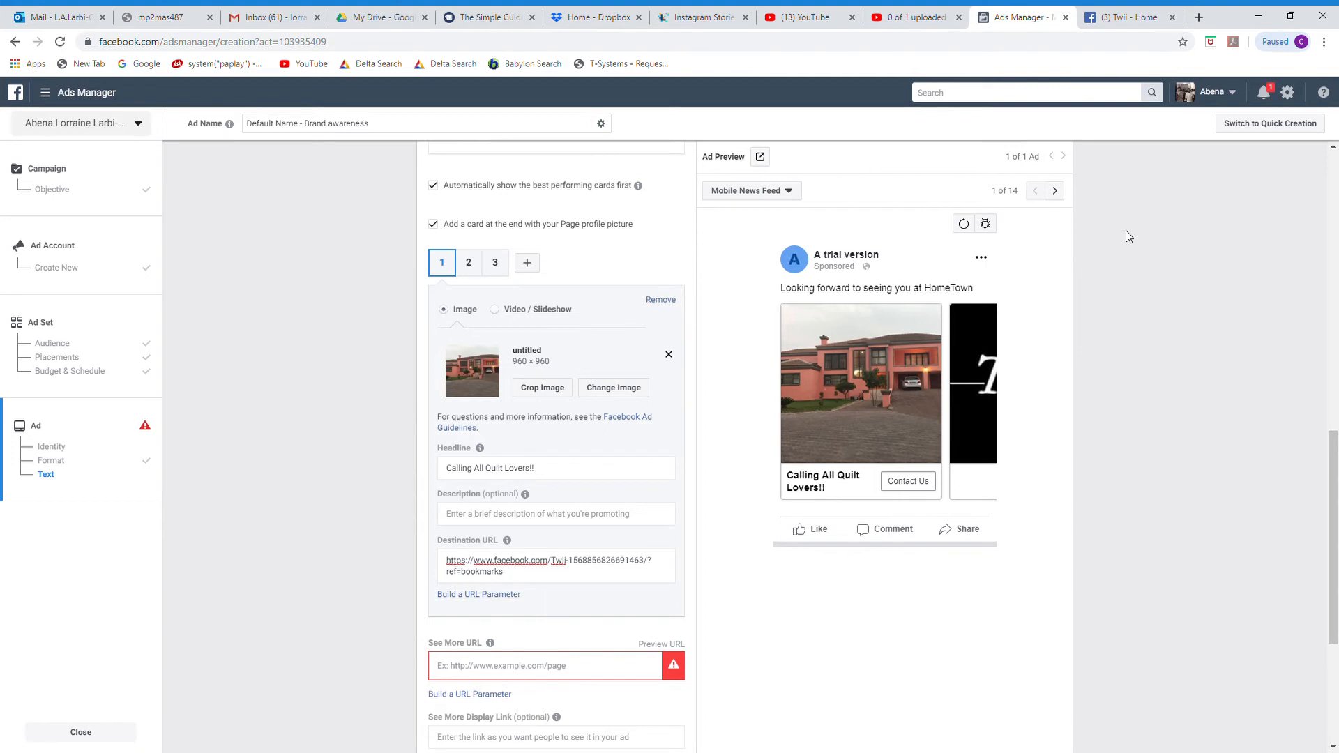
pyautogui.click(761, 157)
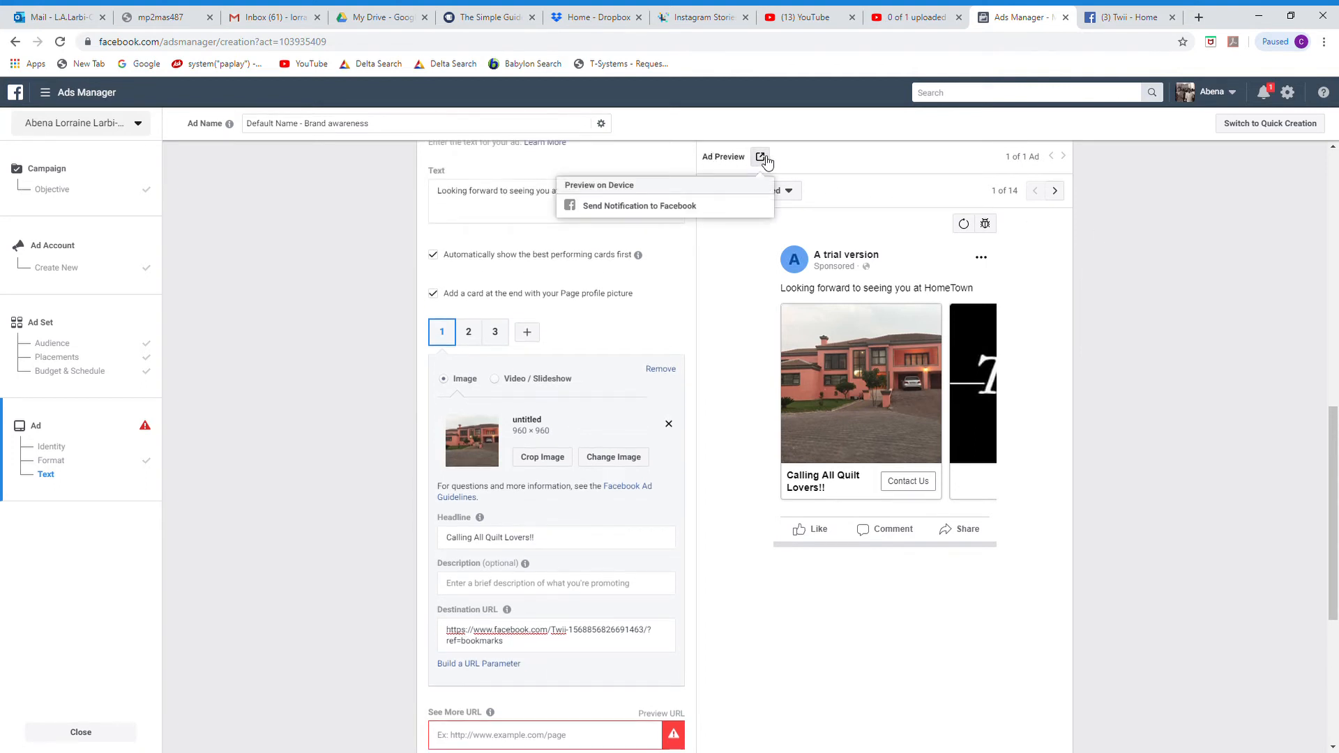
pyautogui.click(742, 162)
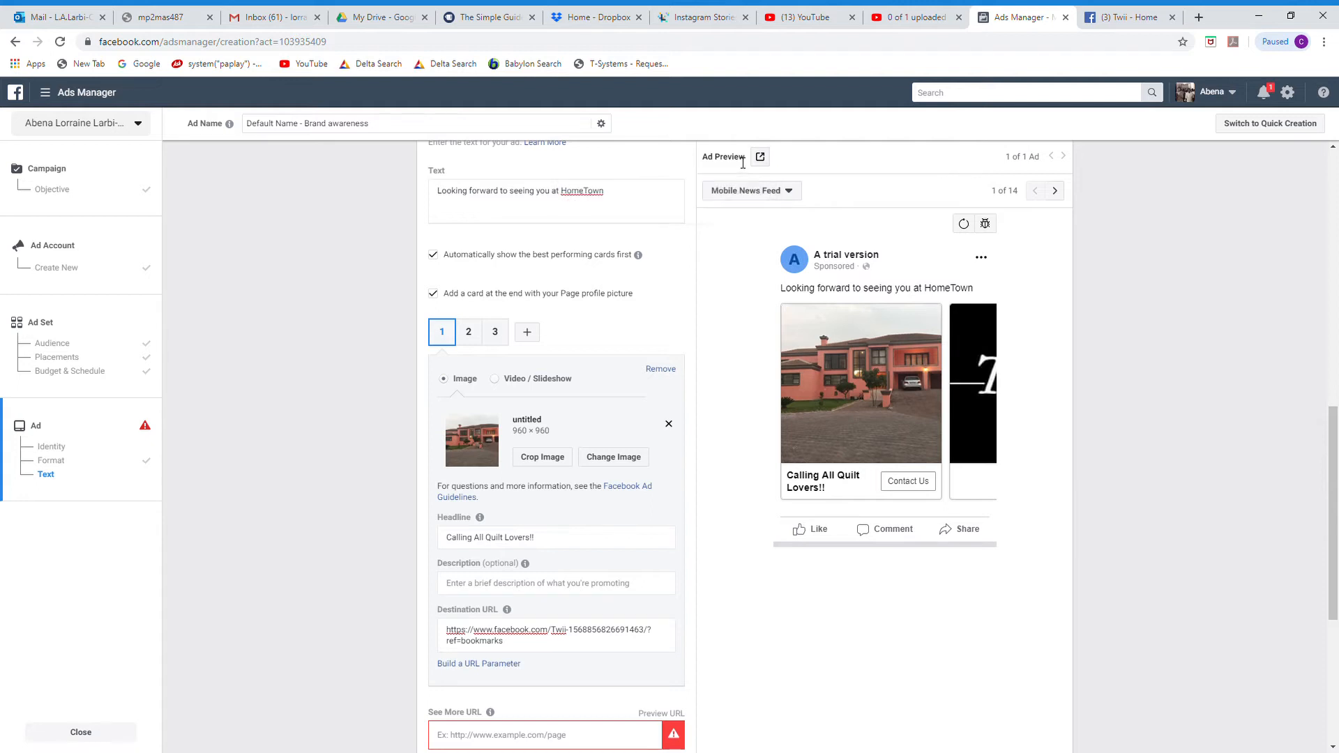
pyautogui.click(761, 158)
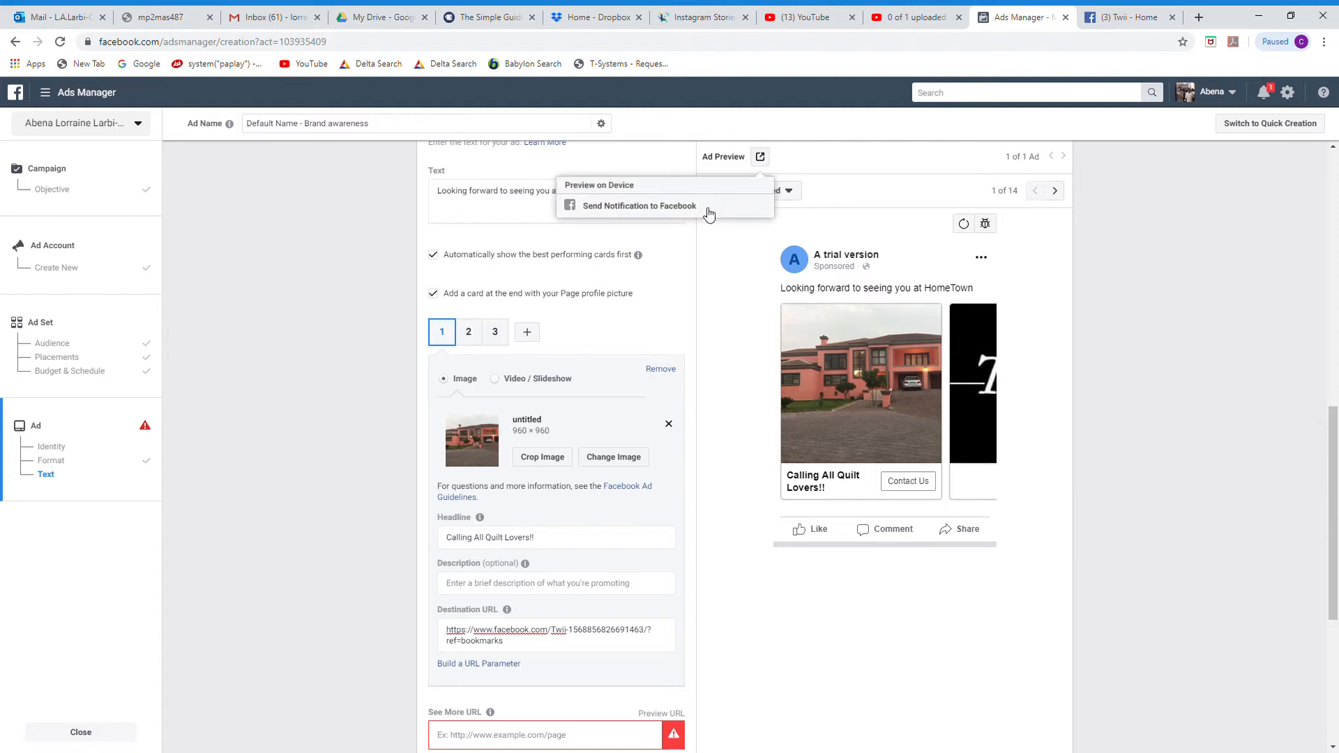
# - Switch the ad preview to Desktop News Feed and browse the carousel cards forward and back to the first card
pyautogui.click(1054, 191)
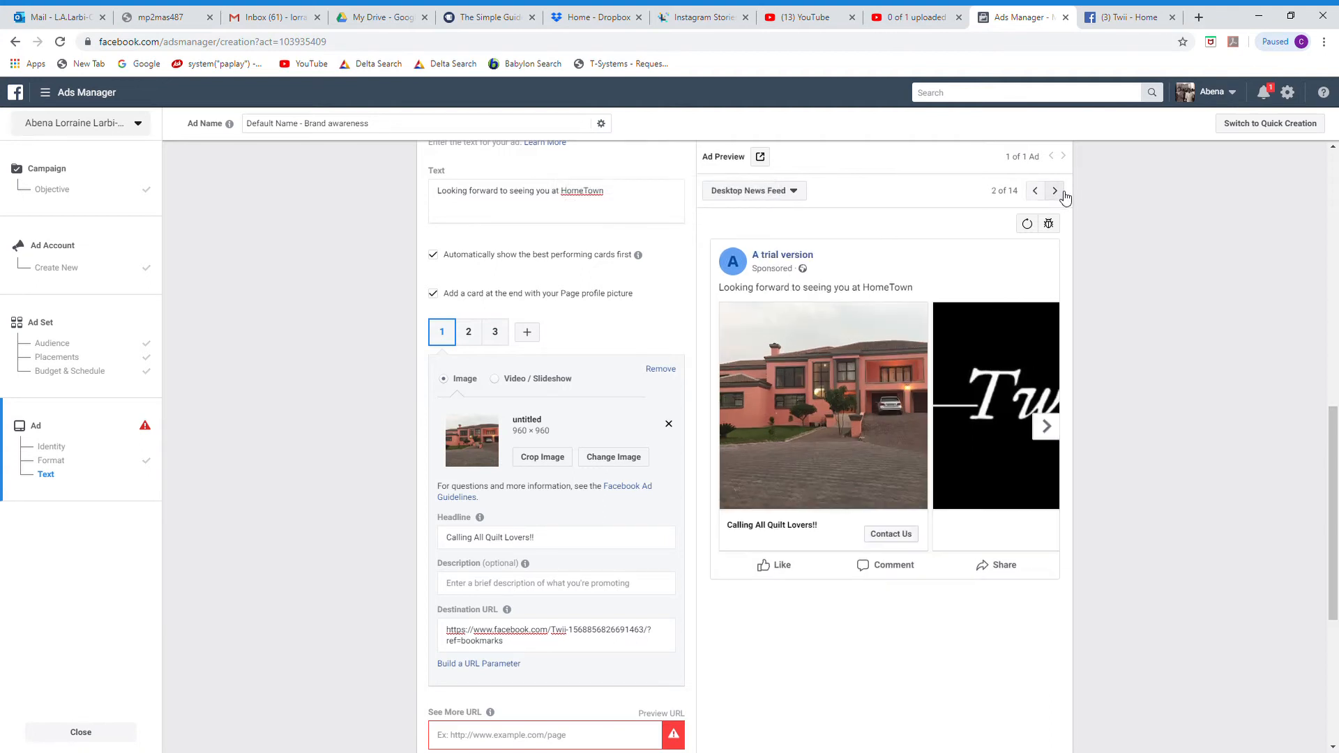
pyautogui.click(1053, 430)
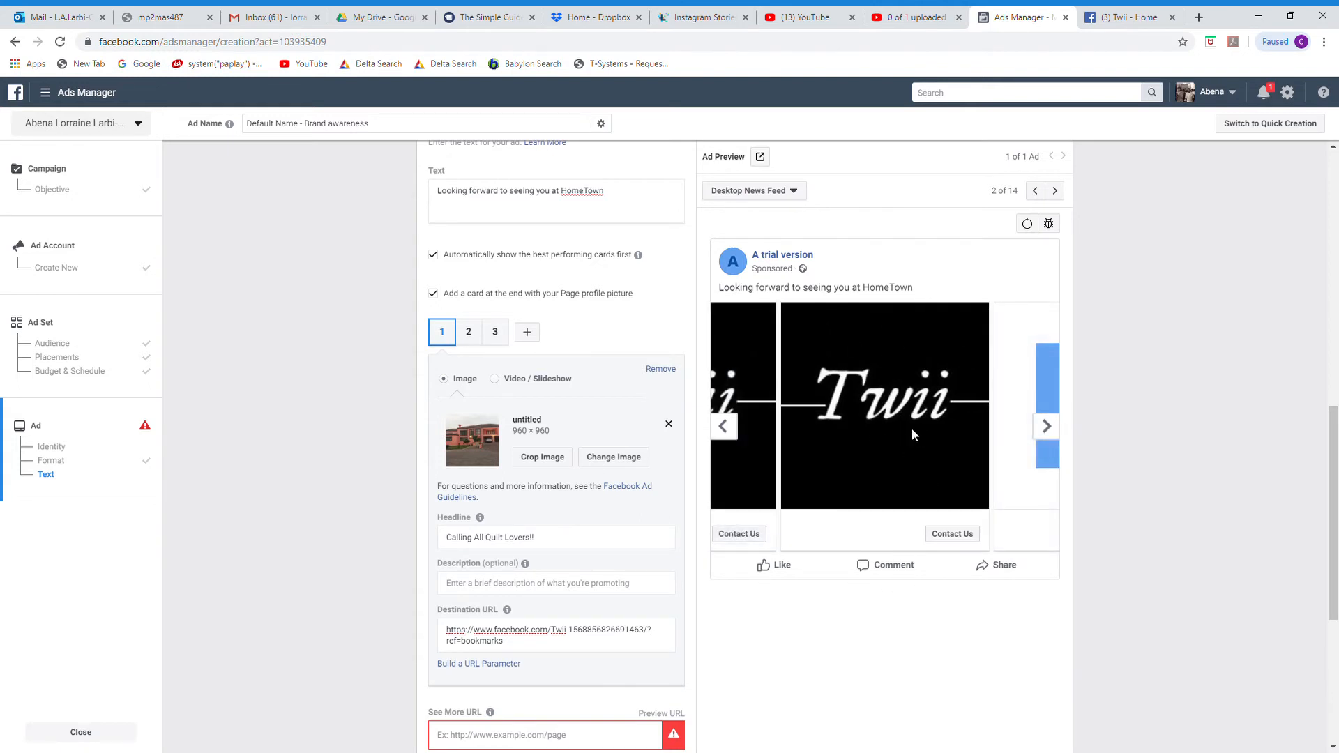
pyautogui.click(729, 428)
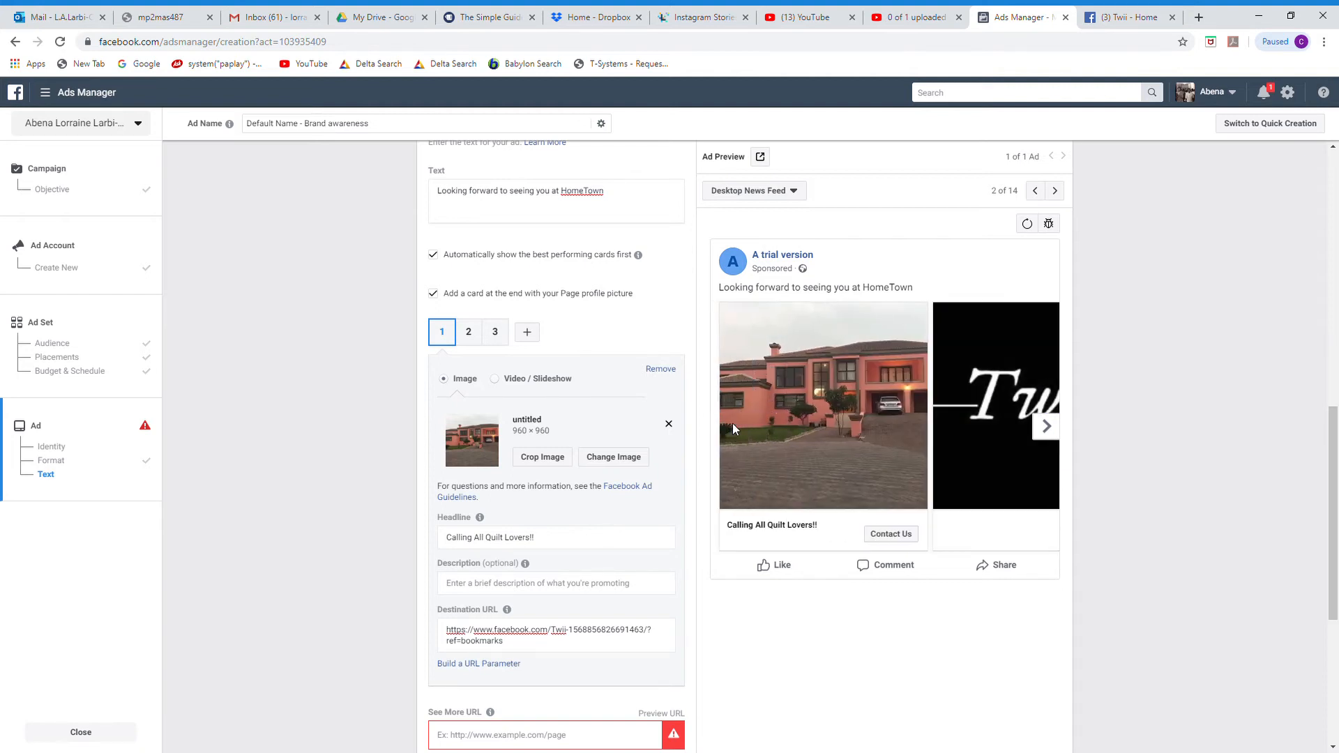
# - Search Google for "hometown rochester" in a new browser tab, open the Hometown Fabrics - Kent website and reload it
pyautogui.click(1198, 16)
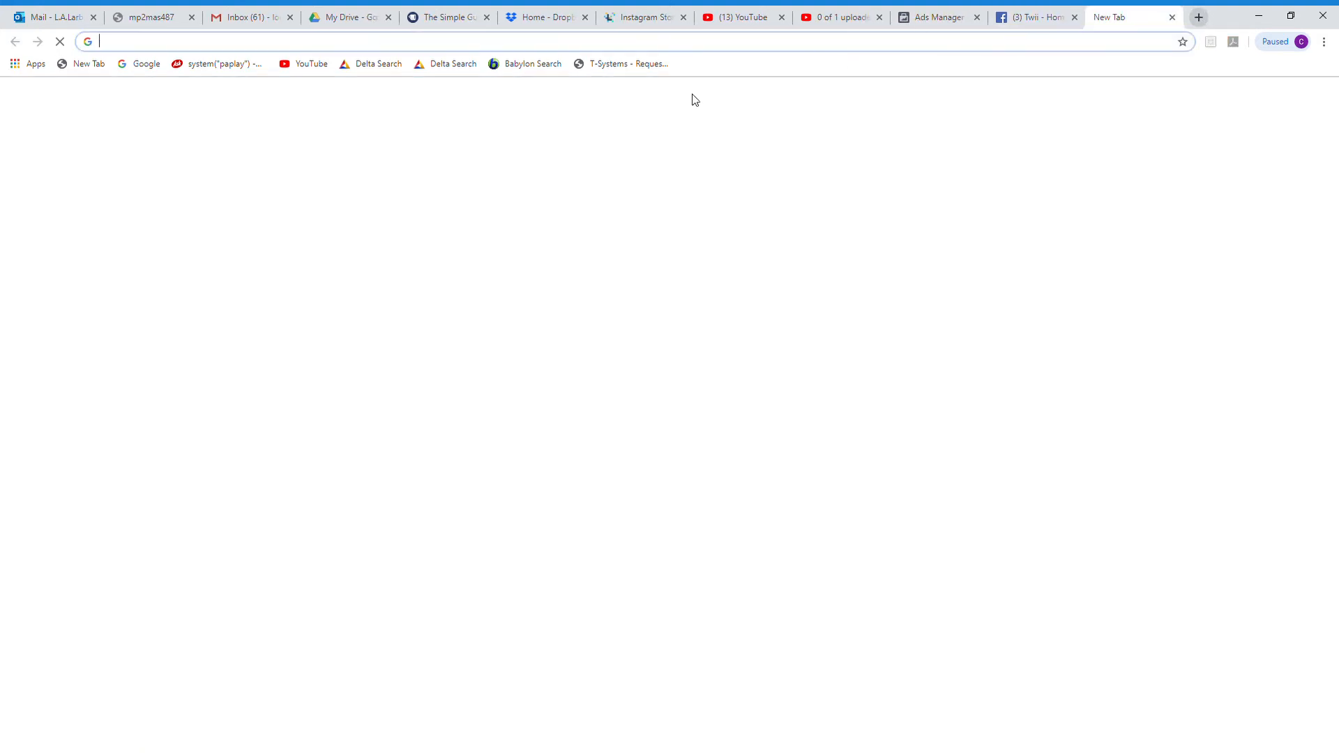
pyautogui.write('home')
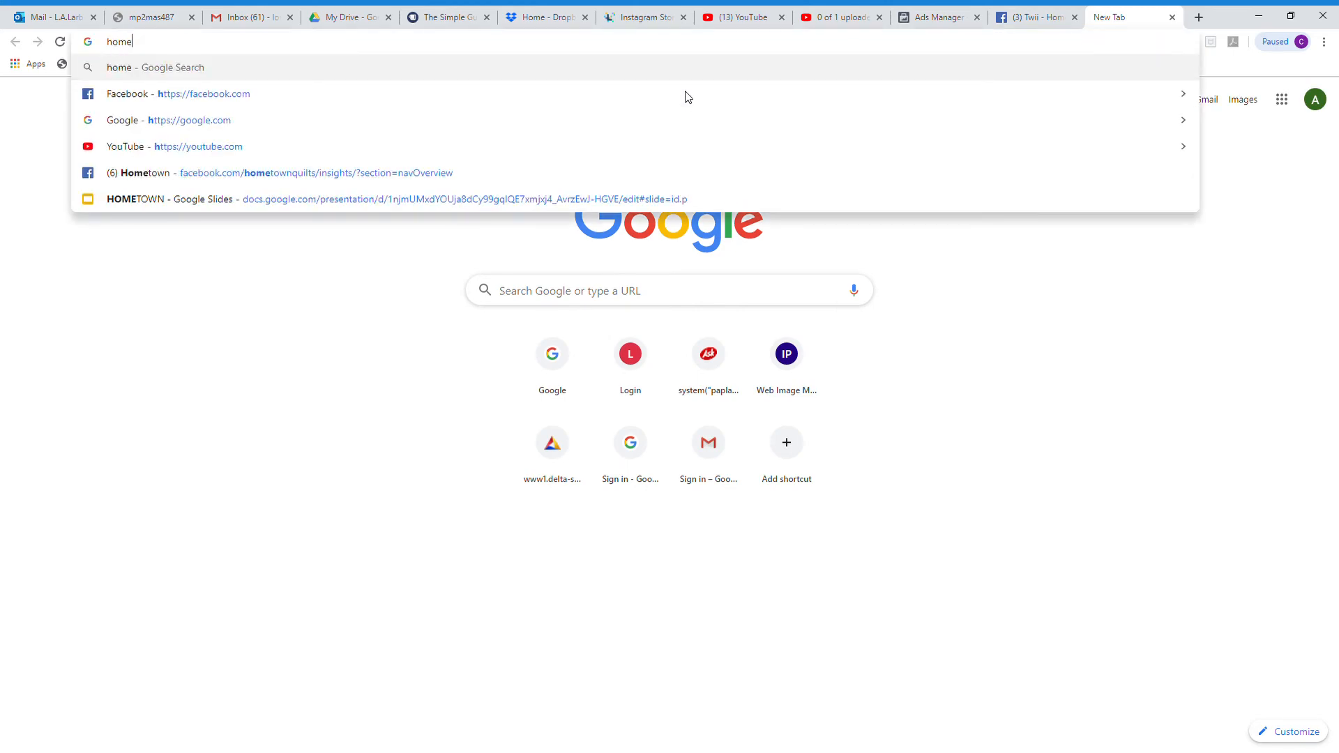
pyautogui.click(686, 97)
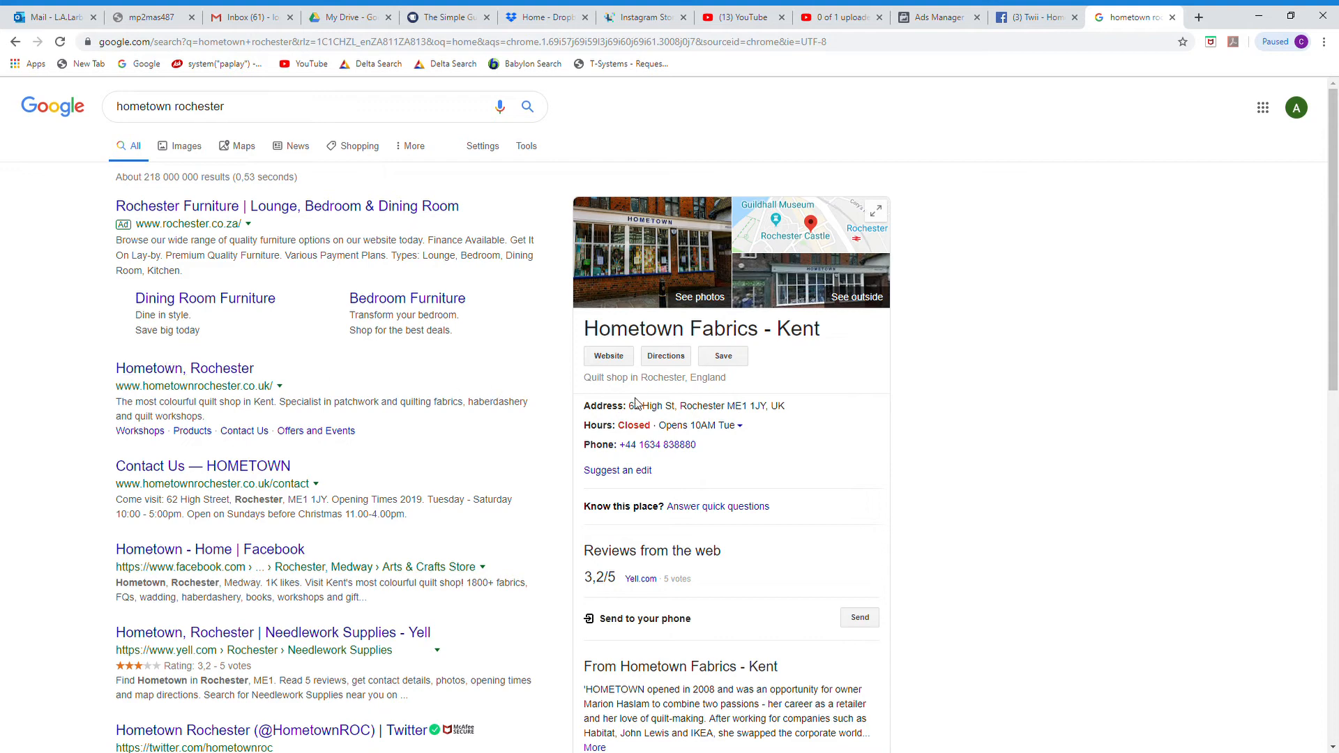
pyautogui.click(622, 359)
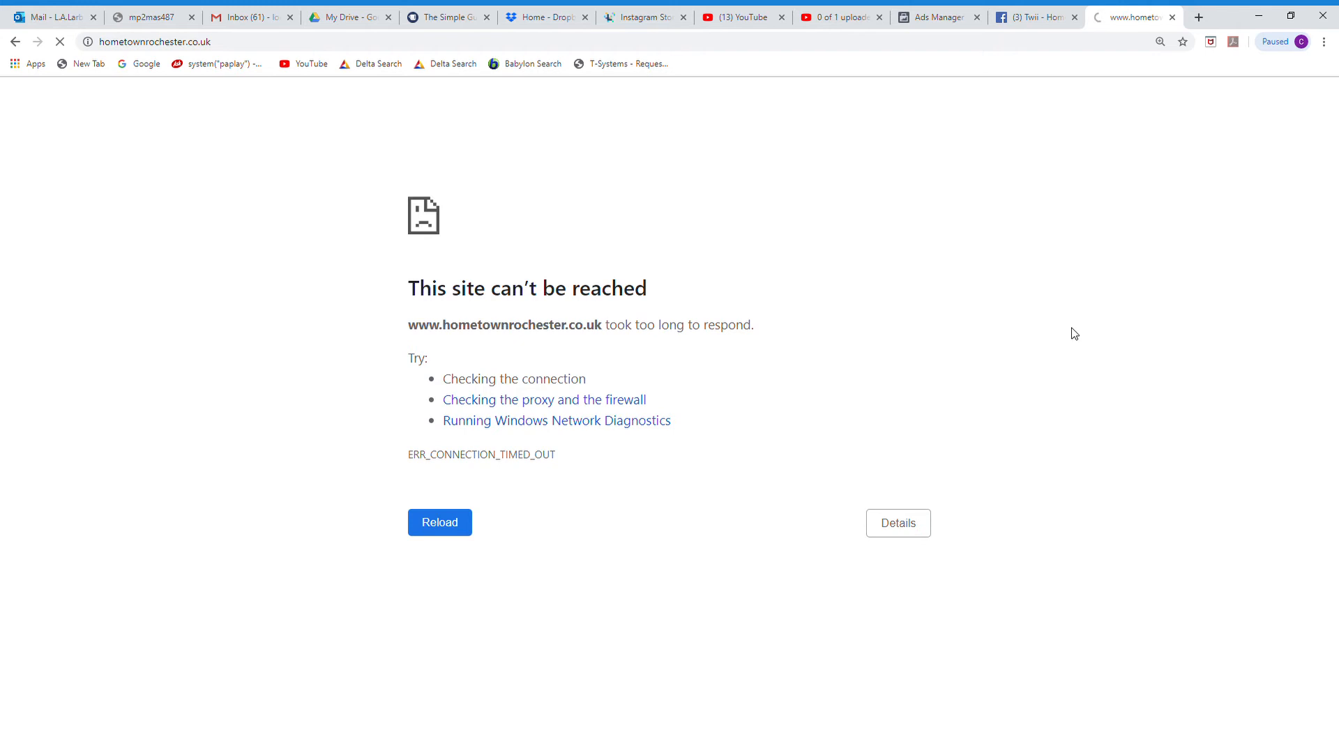
pyautogui.click(467, 531)
# - Check the empty See More URL field in Ads Manager, and copy the web address hometownrochester.co.uk from the shop's browser tab
pyautogui.click(1031, 20)
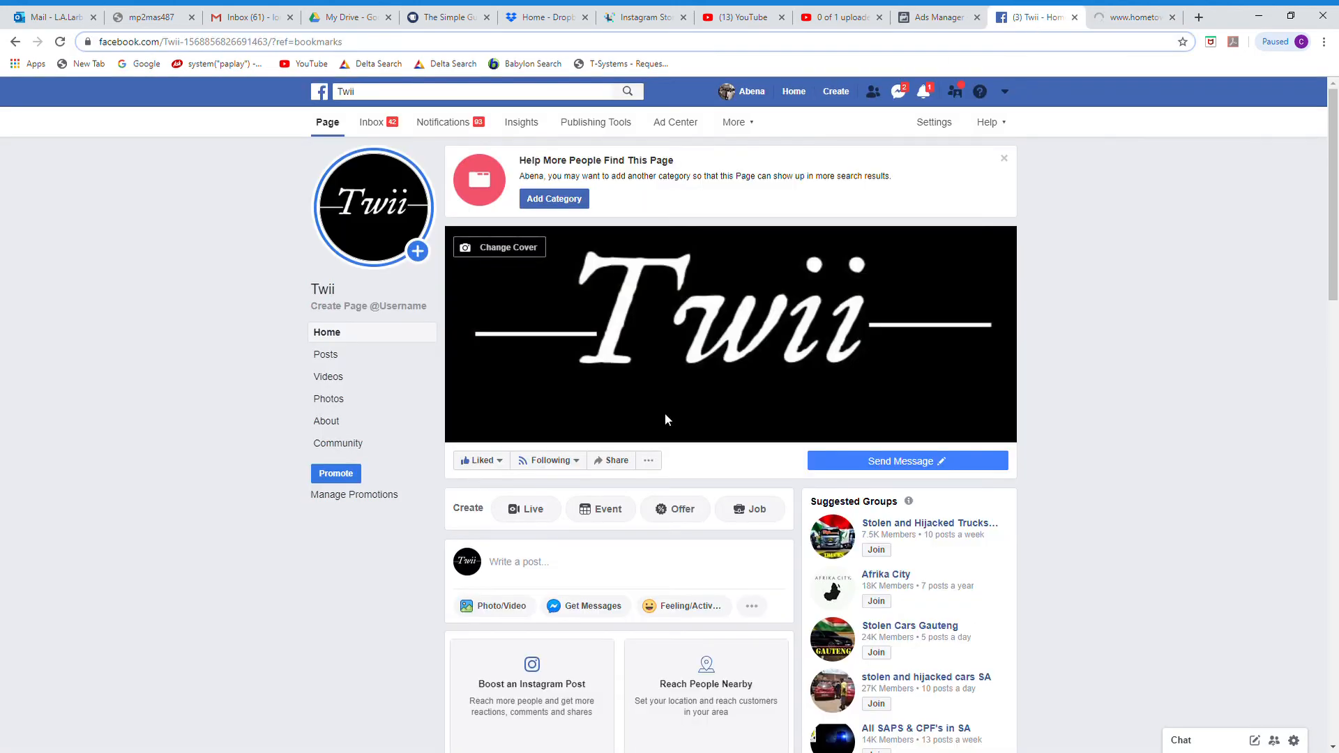
pyautogui.click(935, 17)
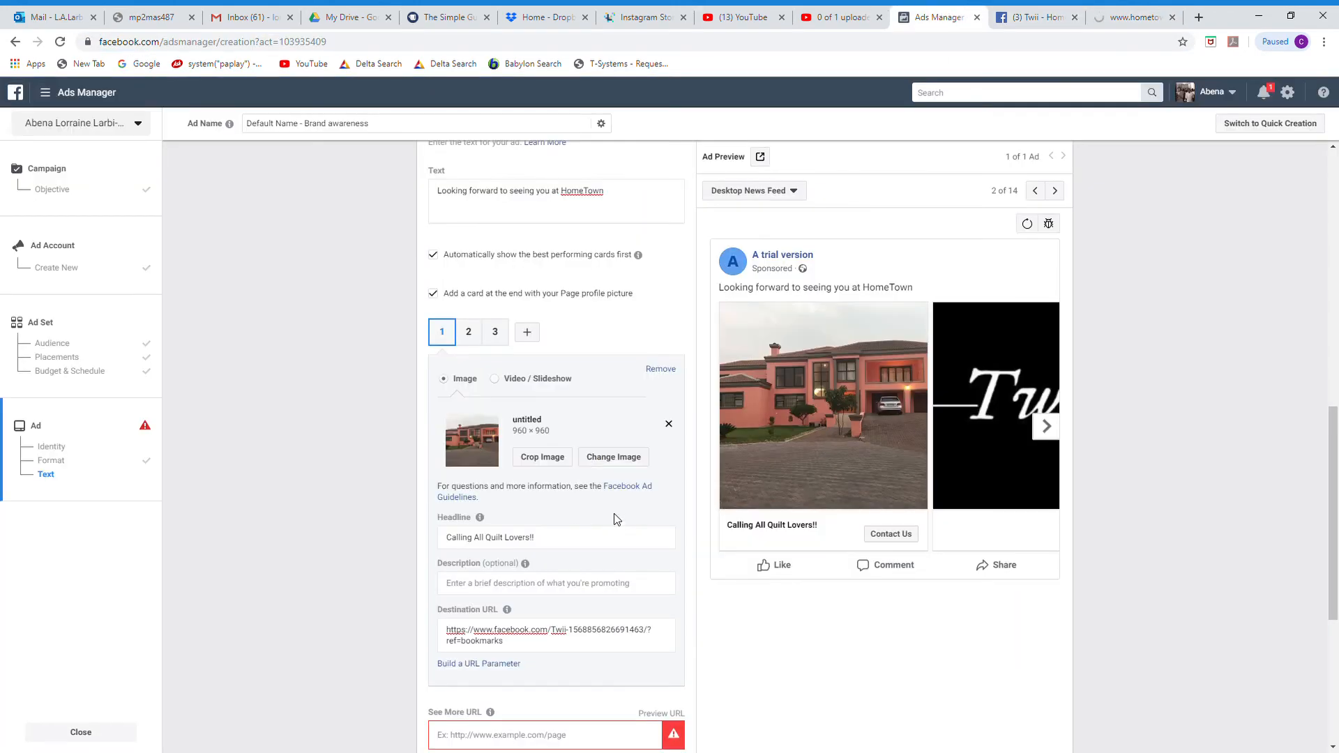
pyautogui.scroll(-4, 616, 519)
pyautogui.scroll(-1, 616, 516)
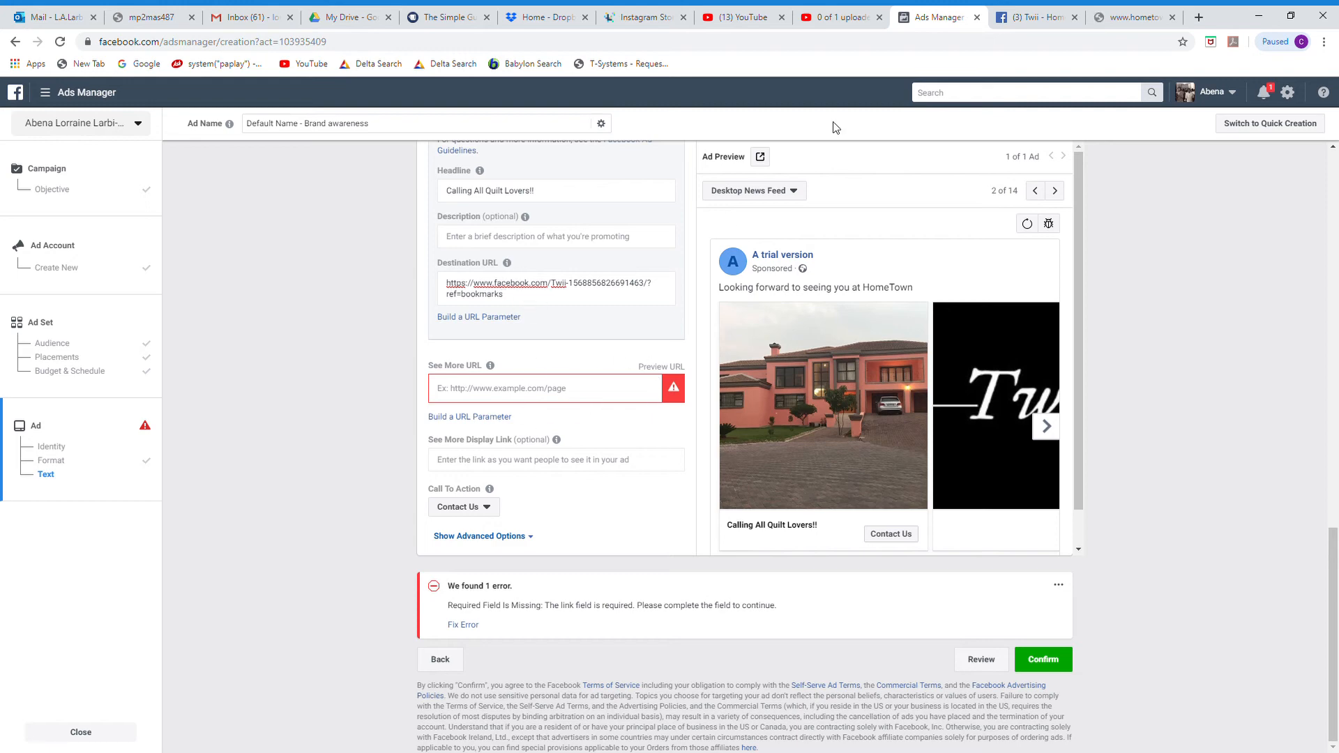
pyautogui.click(1133, 17)
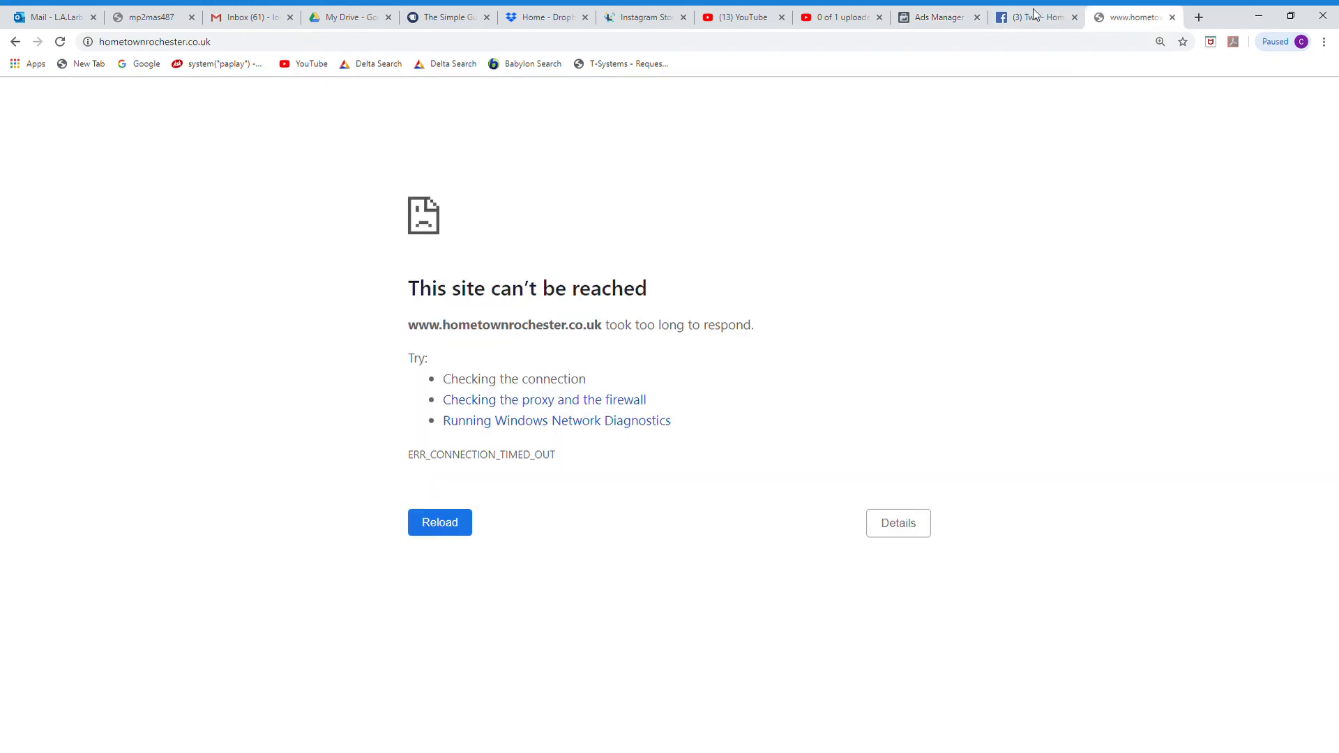
pyautogui.click(238, 47)
pyautogui.hotkey('ctrl', 'c')
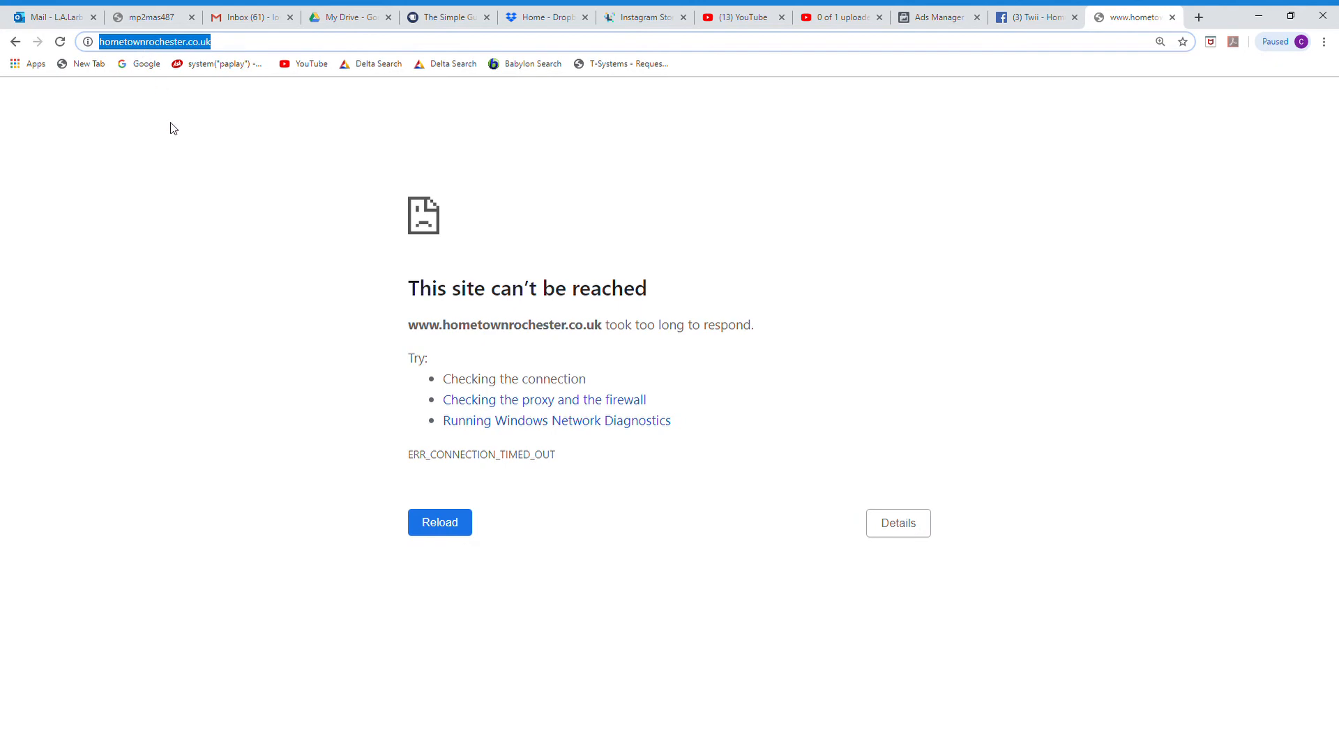
# - Return to Ads Manager and paste the copied shop website address as the ad's See More URL
pyautogui.click(1031, 20)
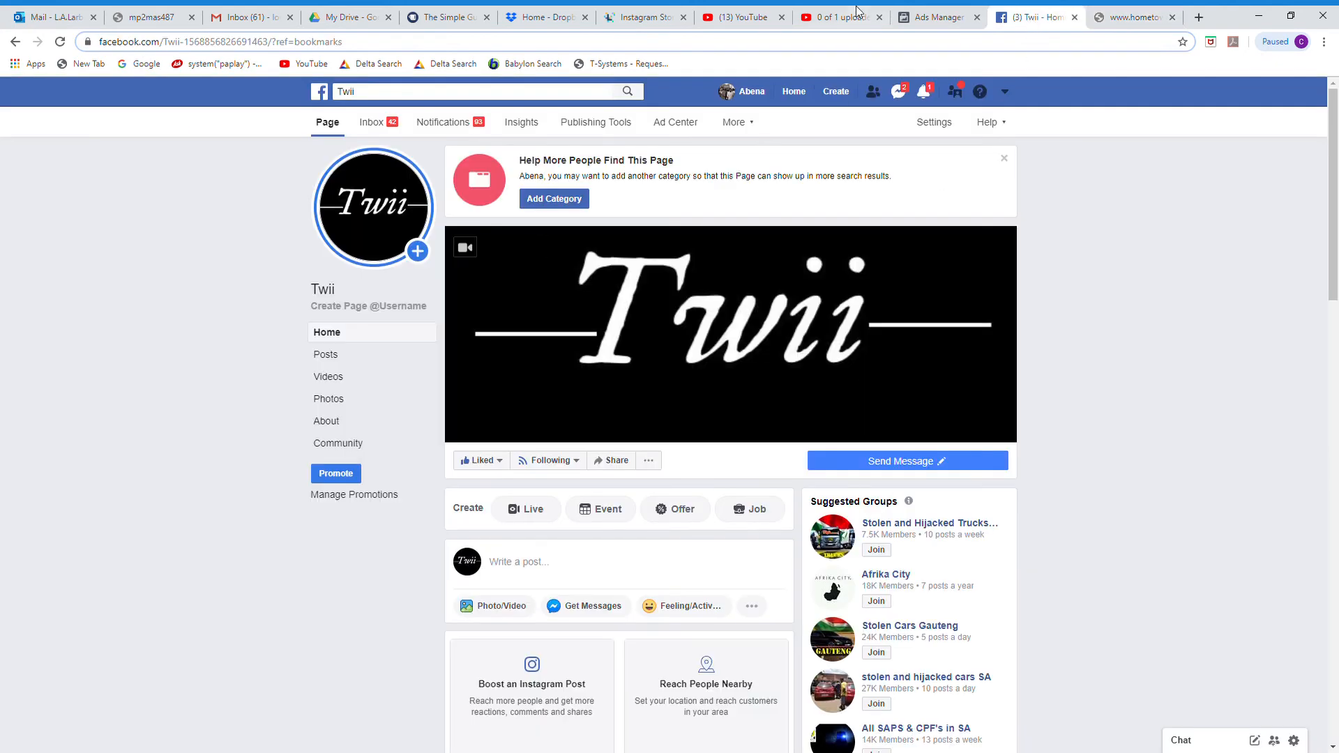
pyautogui.click(933, 15)
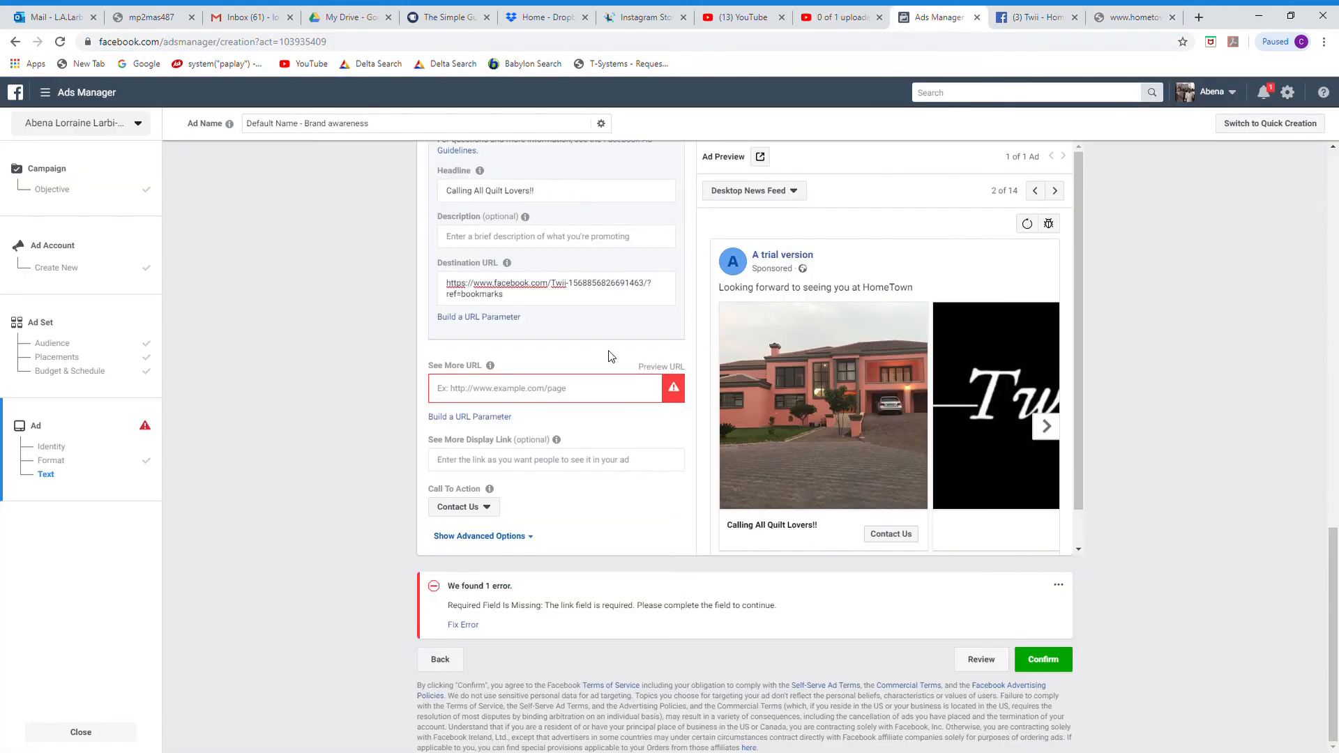
pyautogui.click(476, 389)
pyautogui.hotkey('ctrl', 'v')
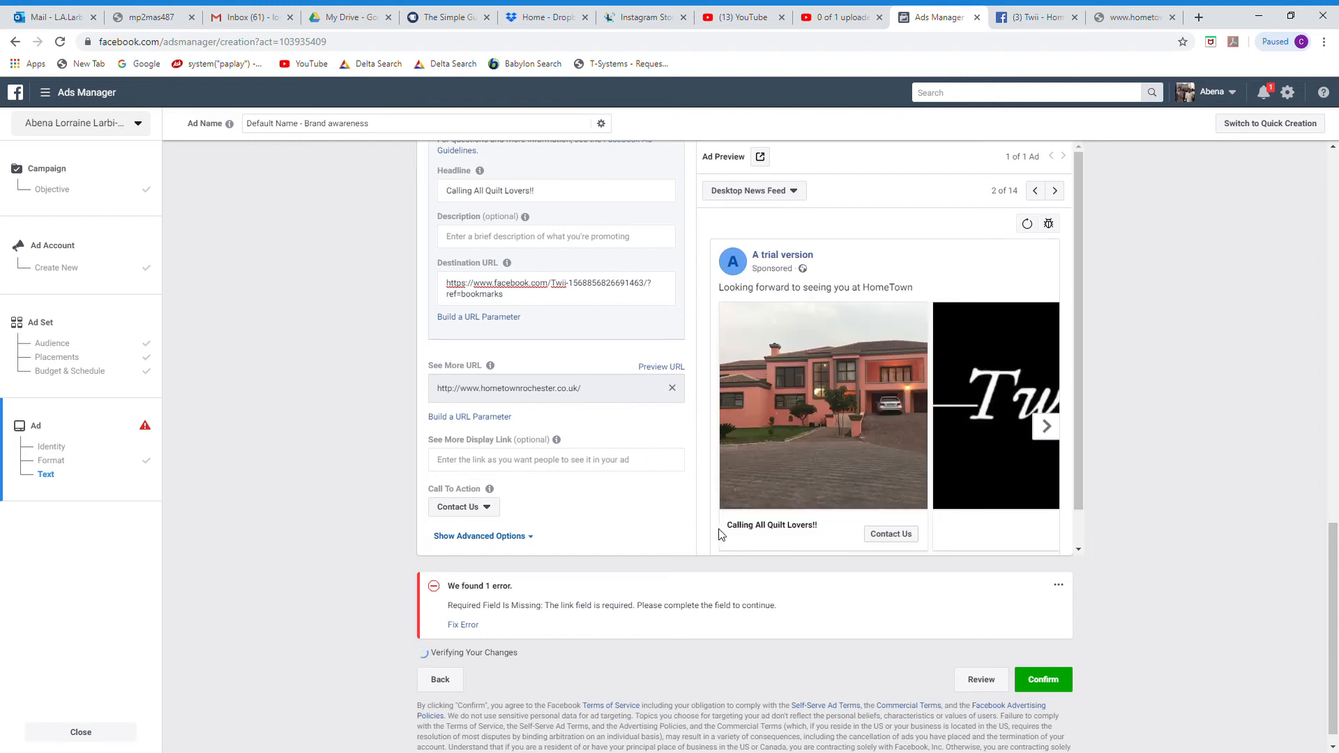
# - Browse the carousel preview through to the end card with the See More link, and return to the first card
pyautogui.click(1044, 434)
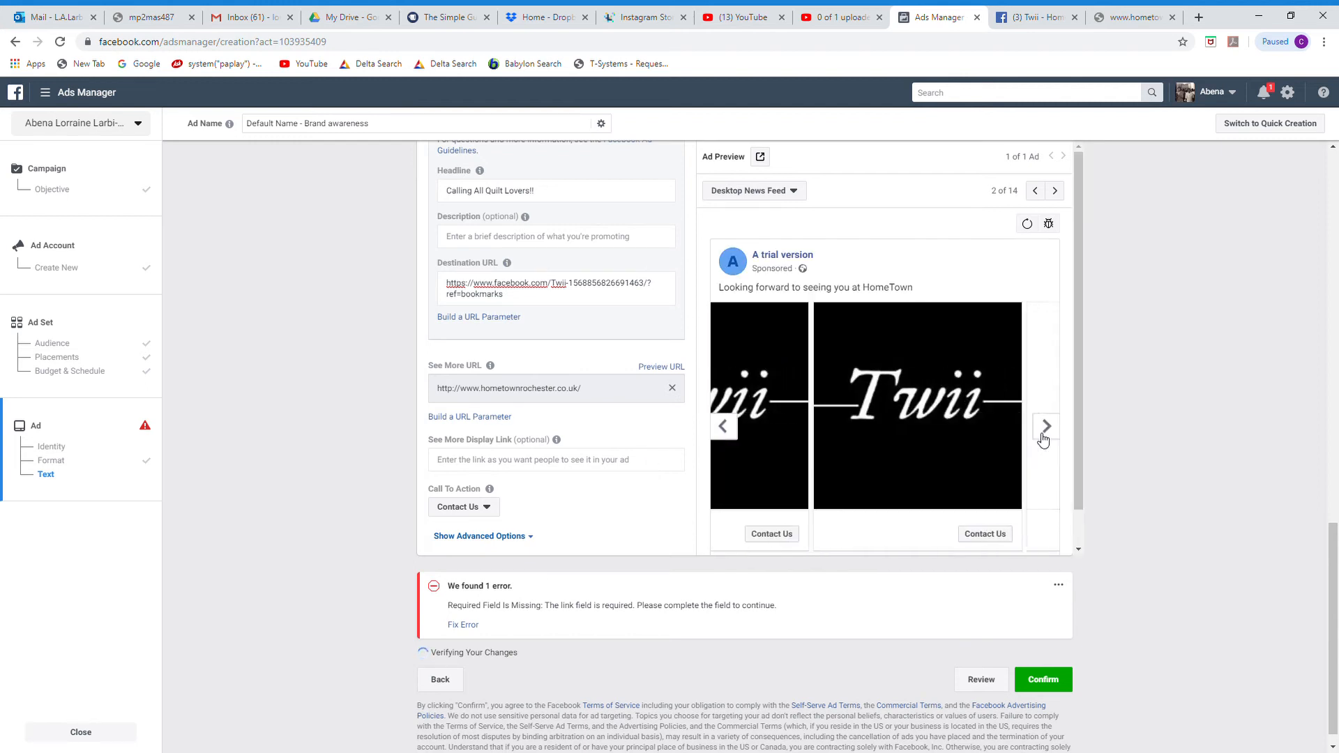
pyautogui.click(1046, 436)
pyautogui.click(1047, 436)
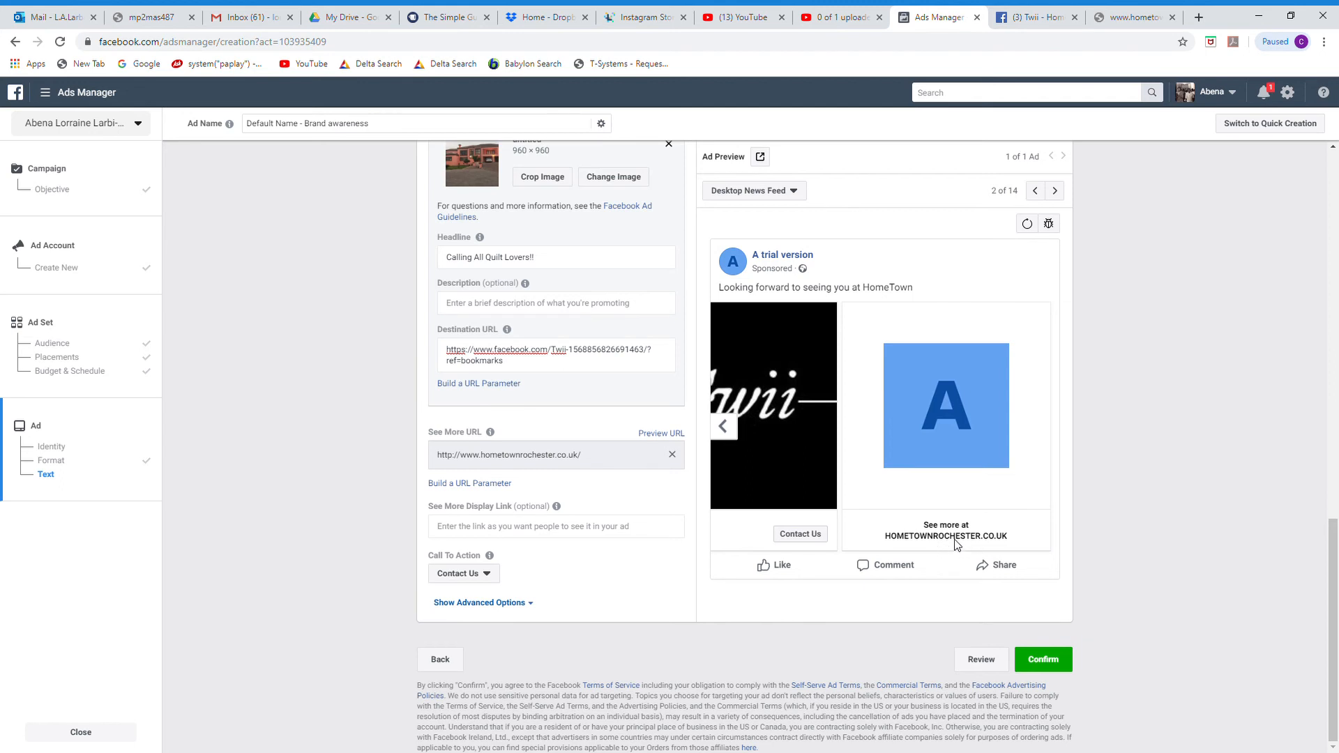
pyautogui.click(730, 429)
pyautogui.click(729, 430)
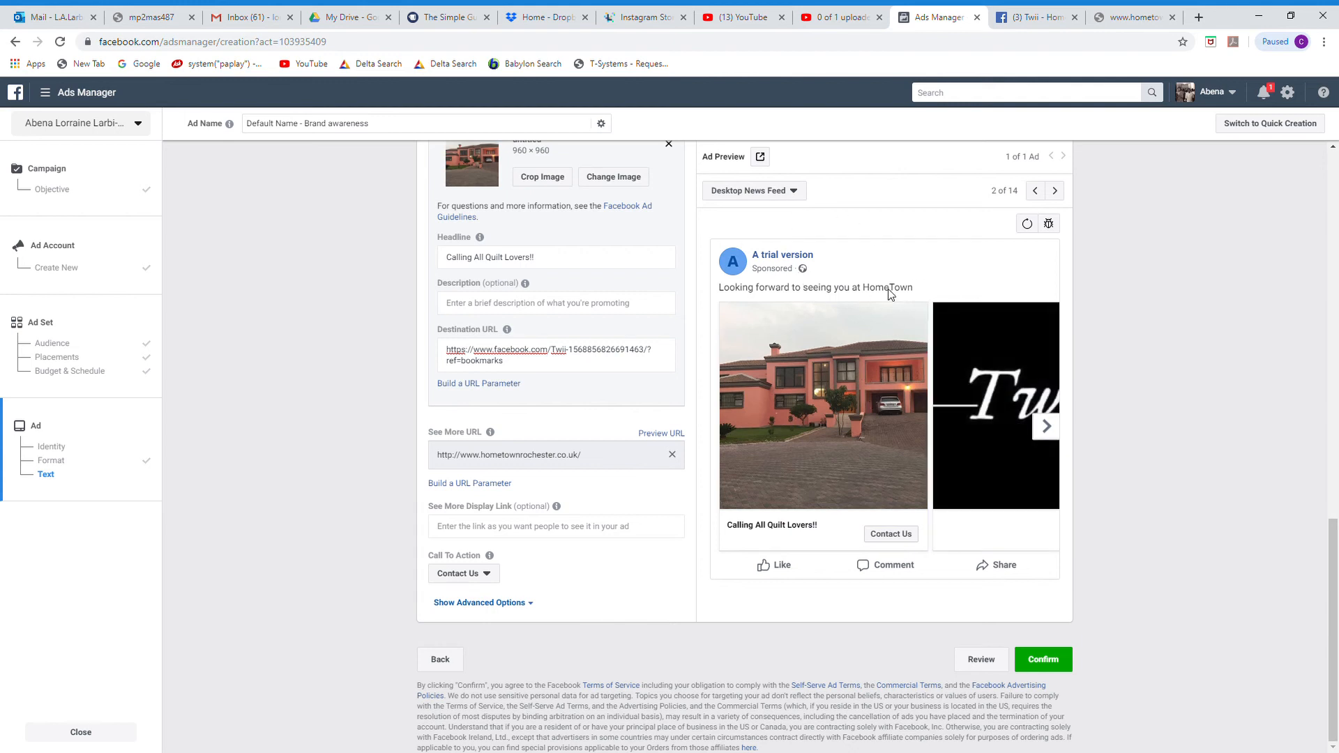
# - Review the ad's text, headline, links and call to action alongside the carousel preview, and check the shop's website tab
pyautogui.scroll(3, 666, 307)
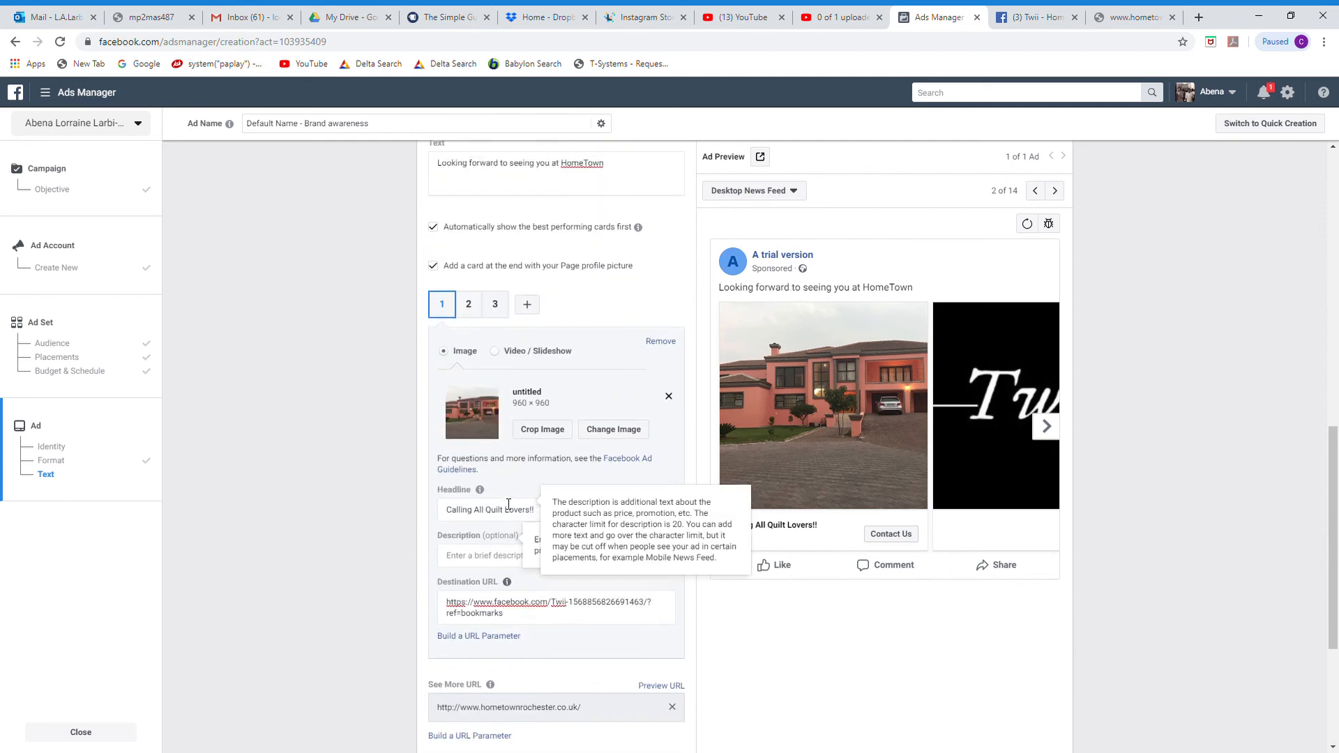
pyautogui.scroll(3, 507, 465)
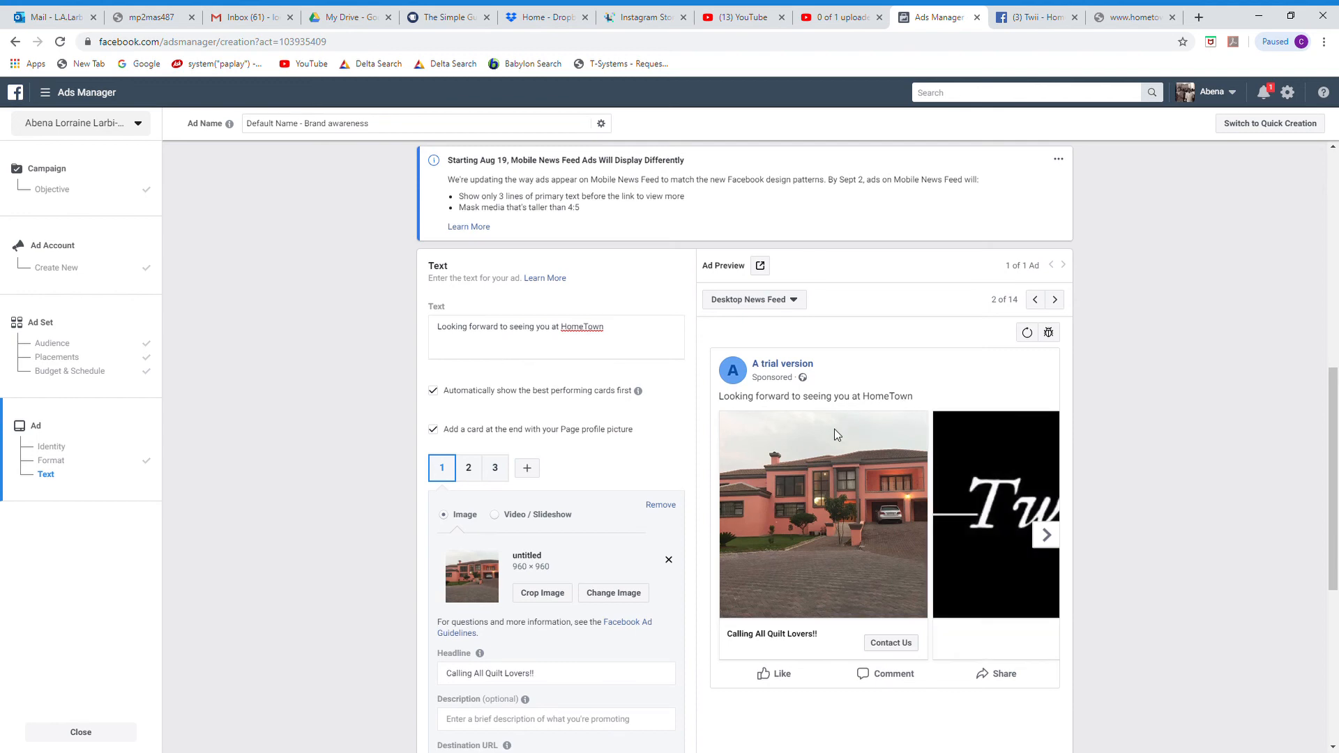
pyautogui.scroll(-2, 834, 429)
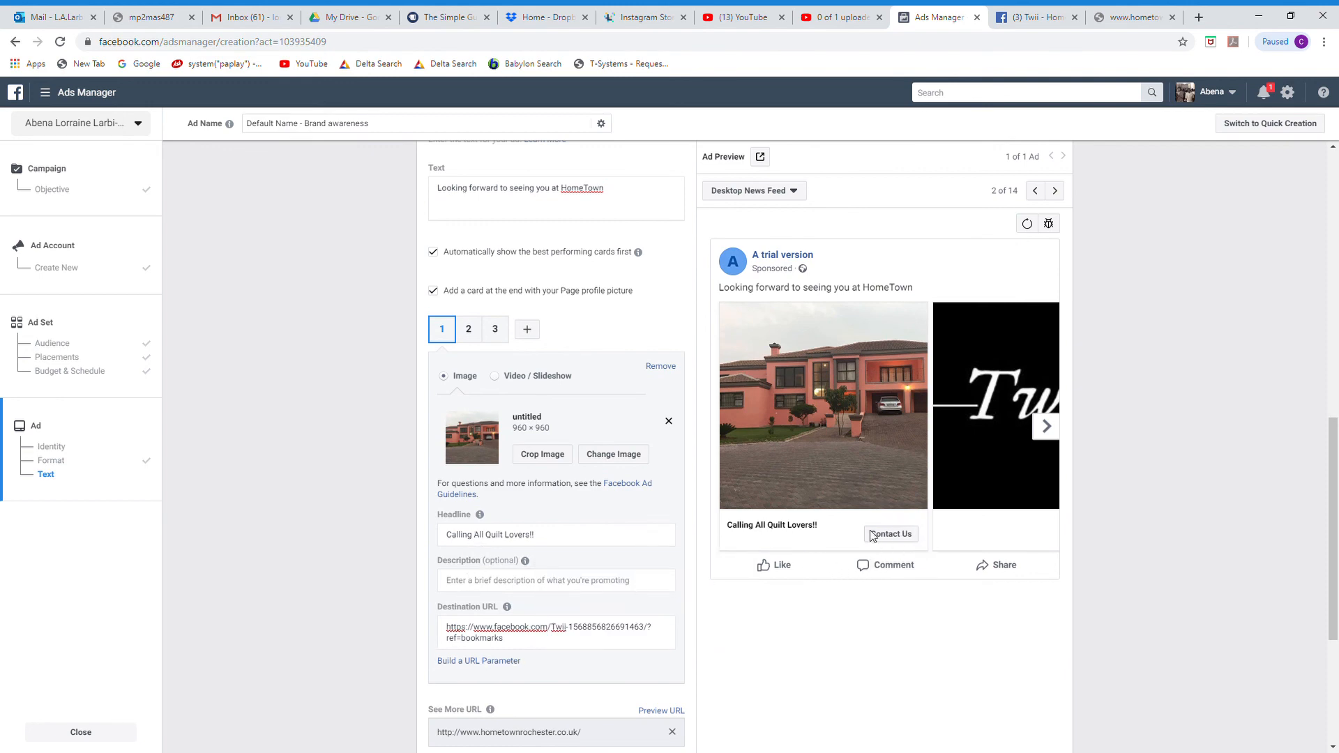
pyautogui.scroll(-4, 602, 579)
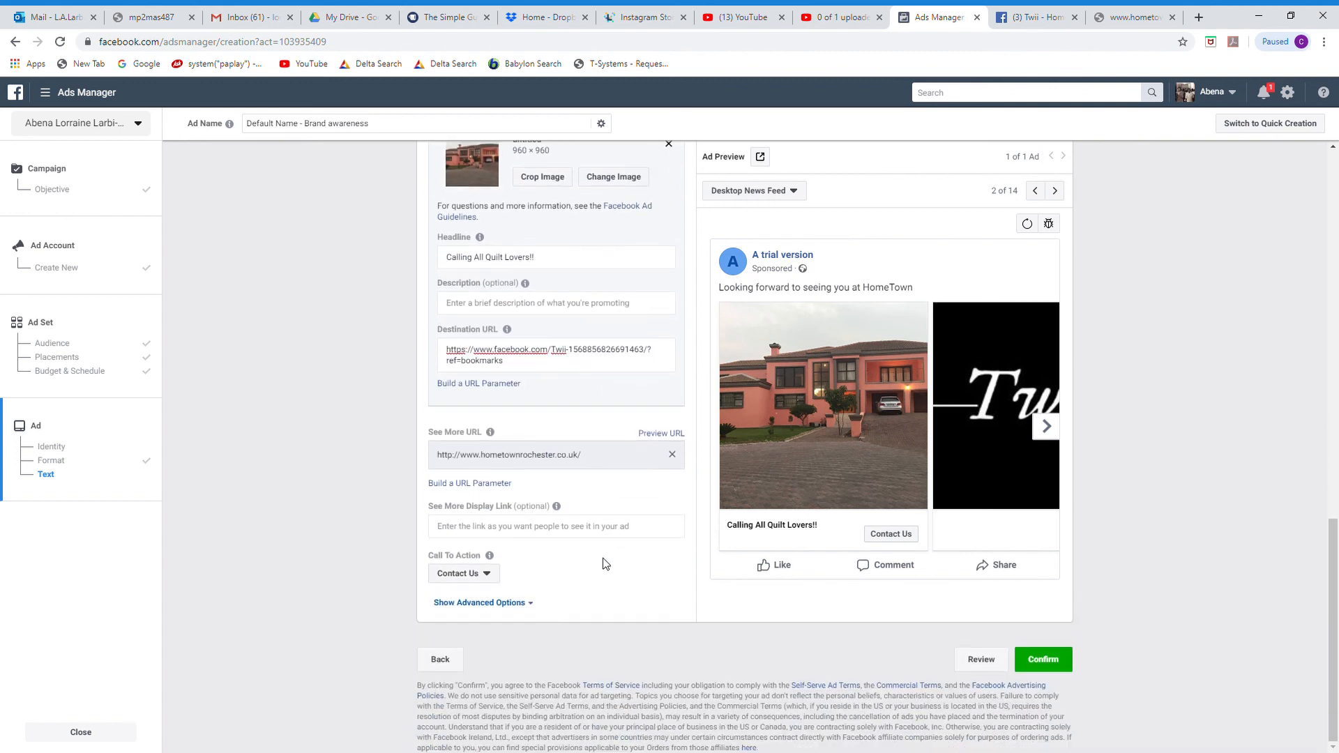
pyautogui.click(1050, 442)
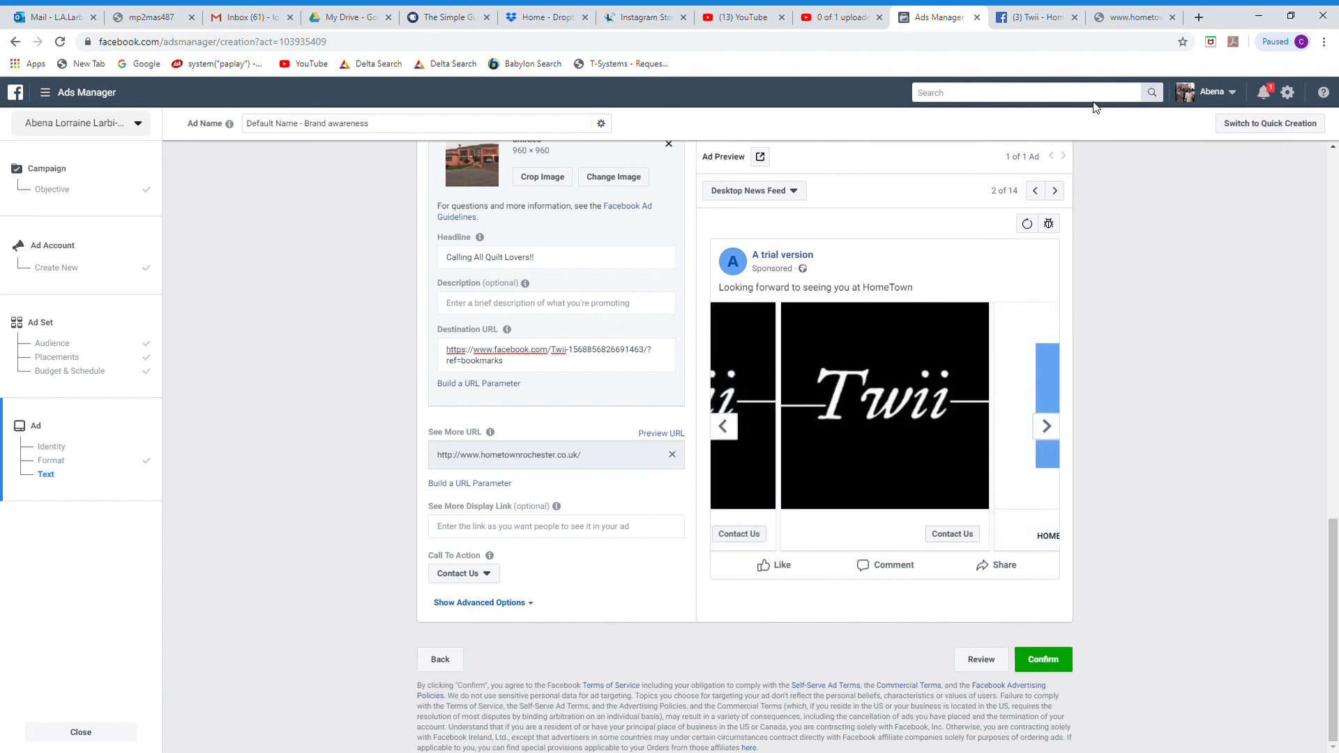
pyautogui.click(1128, 21)
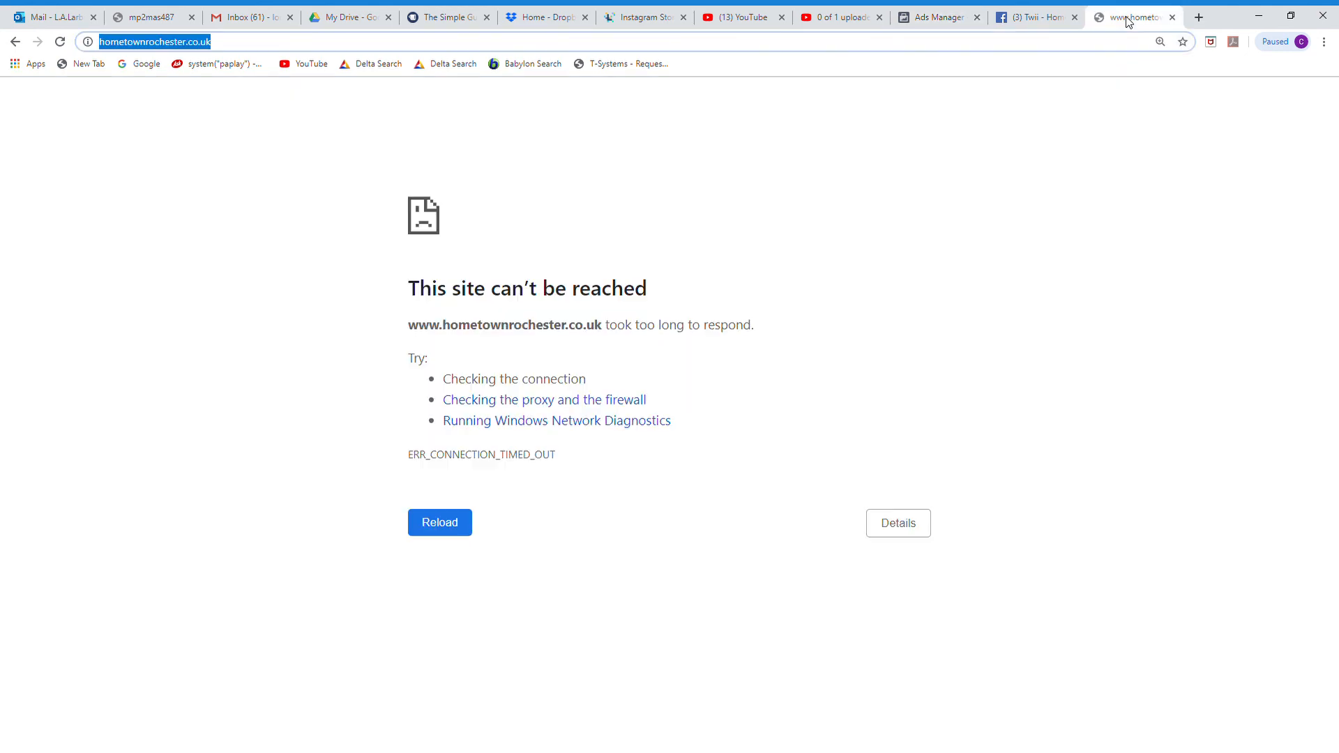
pyautogui.click(947, 15)
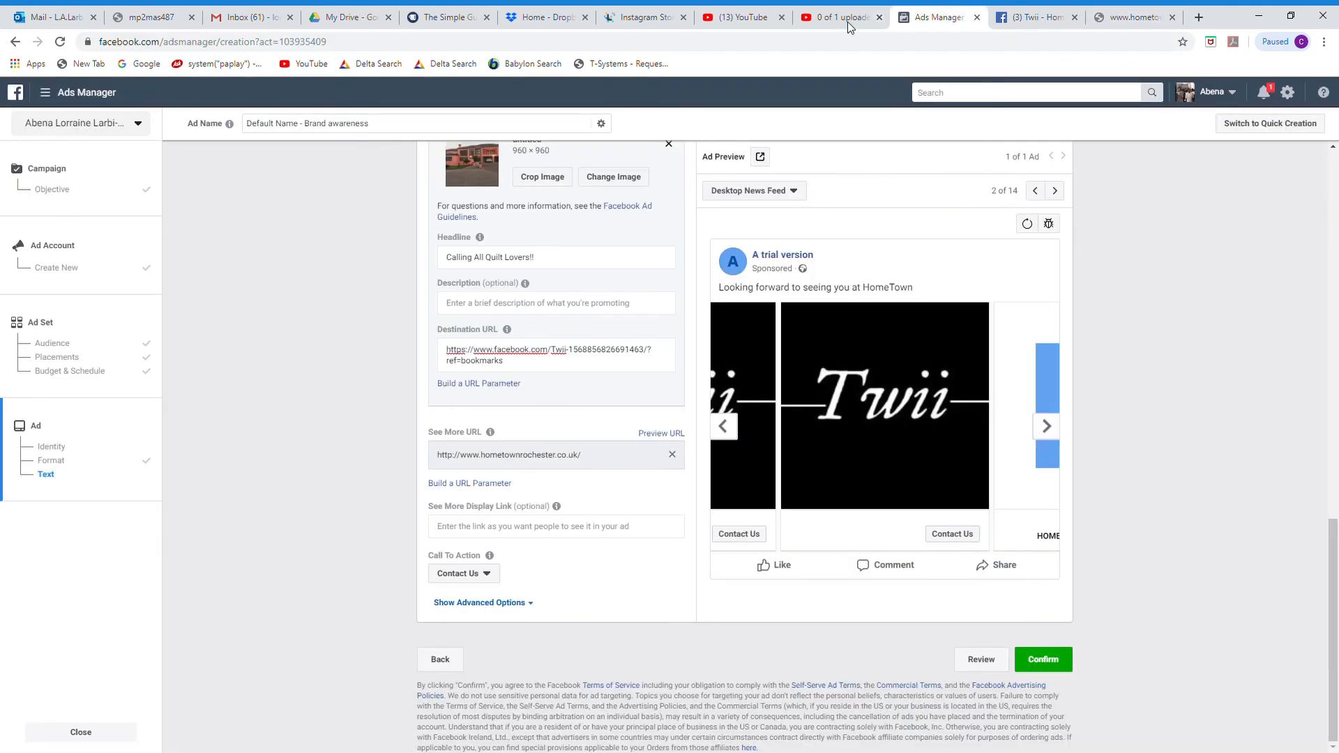
# - Refresh the ad preview, advance the carousel to the second card and look over the ad's settings again
pyautogui.scroll(8, 1116, 558)
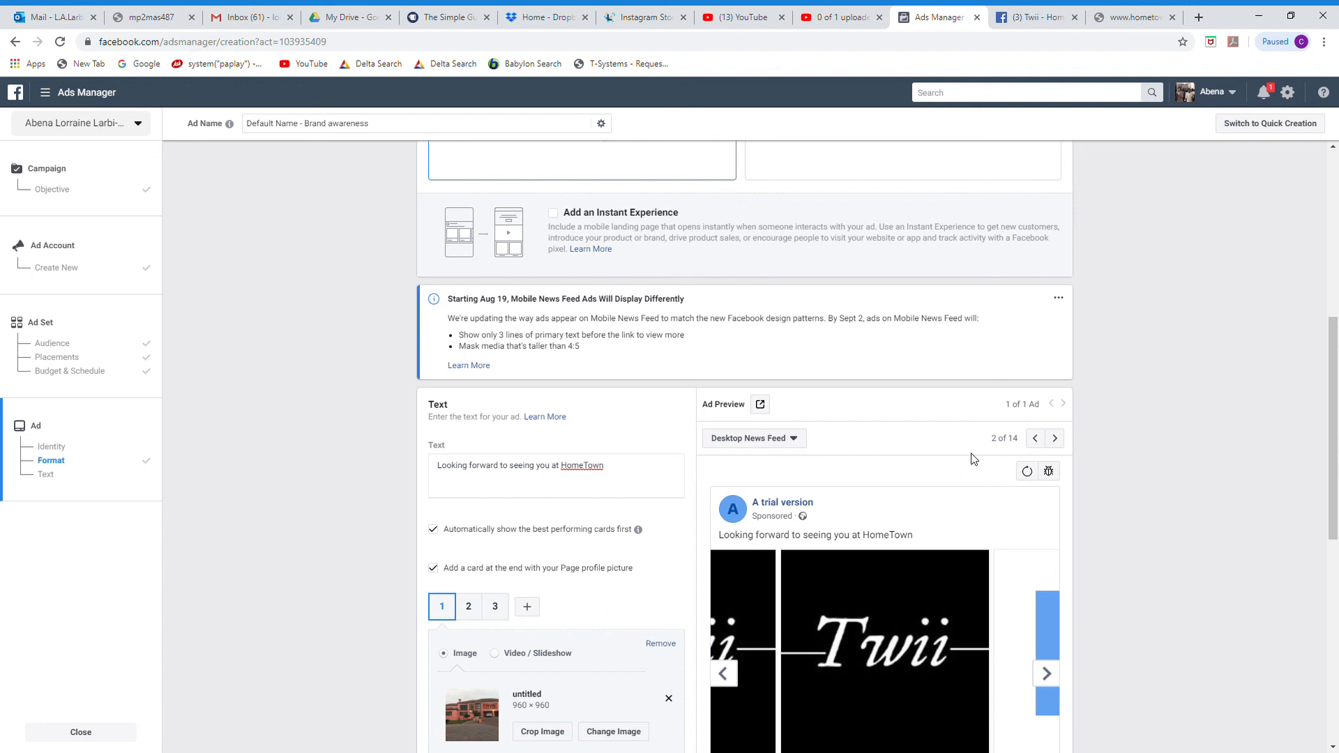
pyautogui.click(1030, 472)
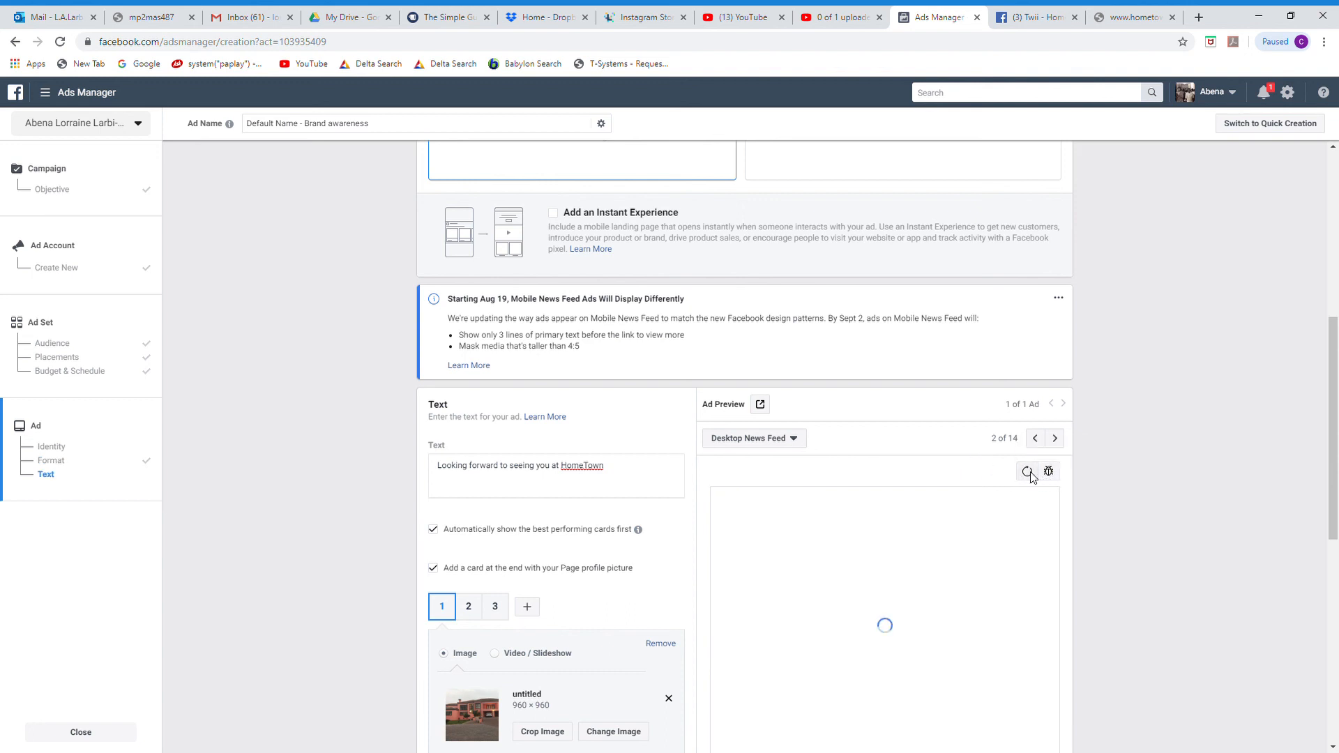
pyautogui.scroll(-8, 1116, 465)
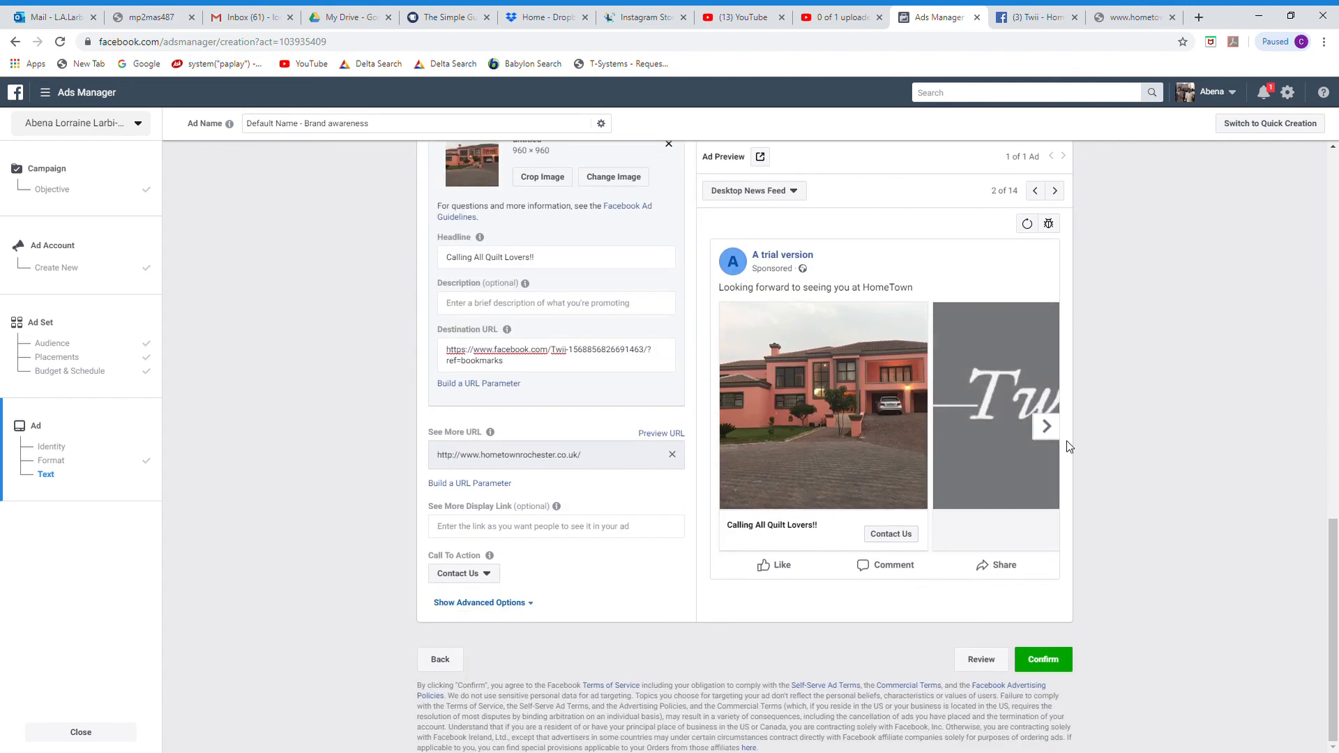
pyautogui.click(1046, 426)
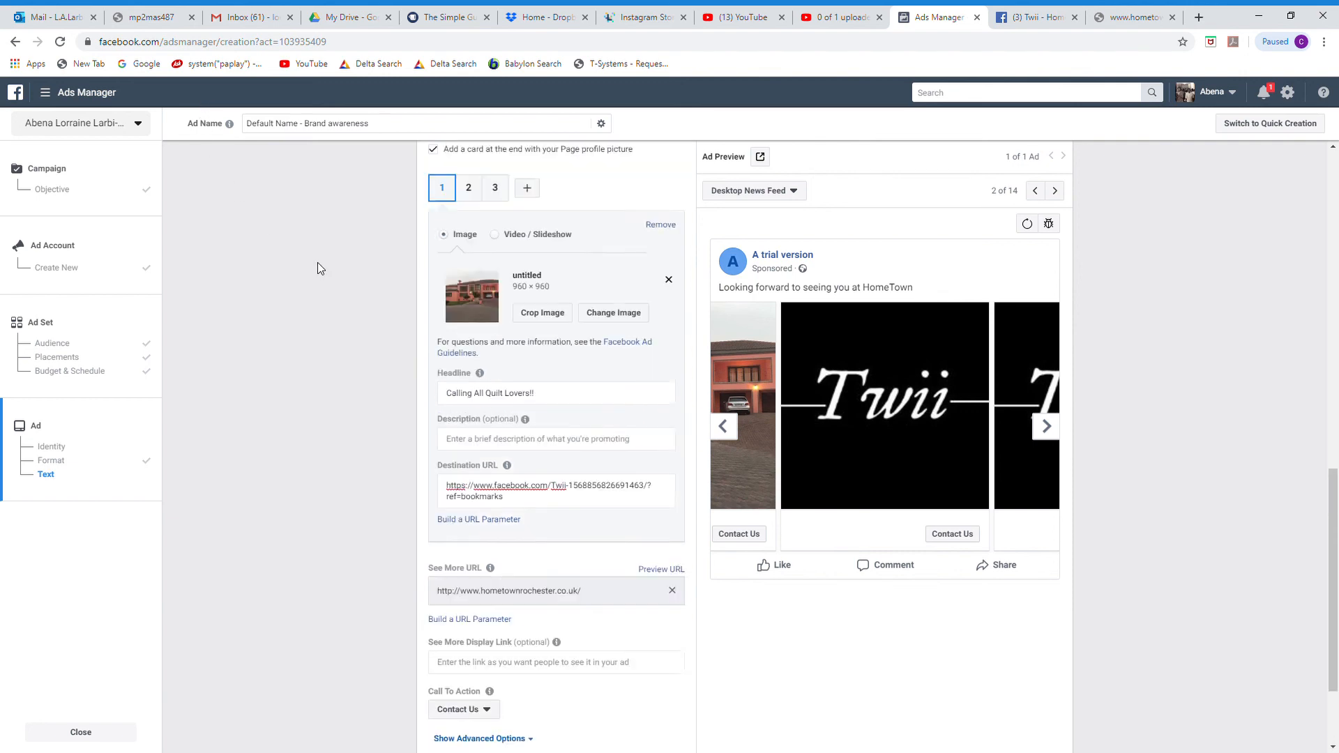
pyautogui.scroll(7, 317, 262)
pyautogui.scroll(-4, 481, 290)
pyautogui.scroll(-3, 1139, 386)
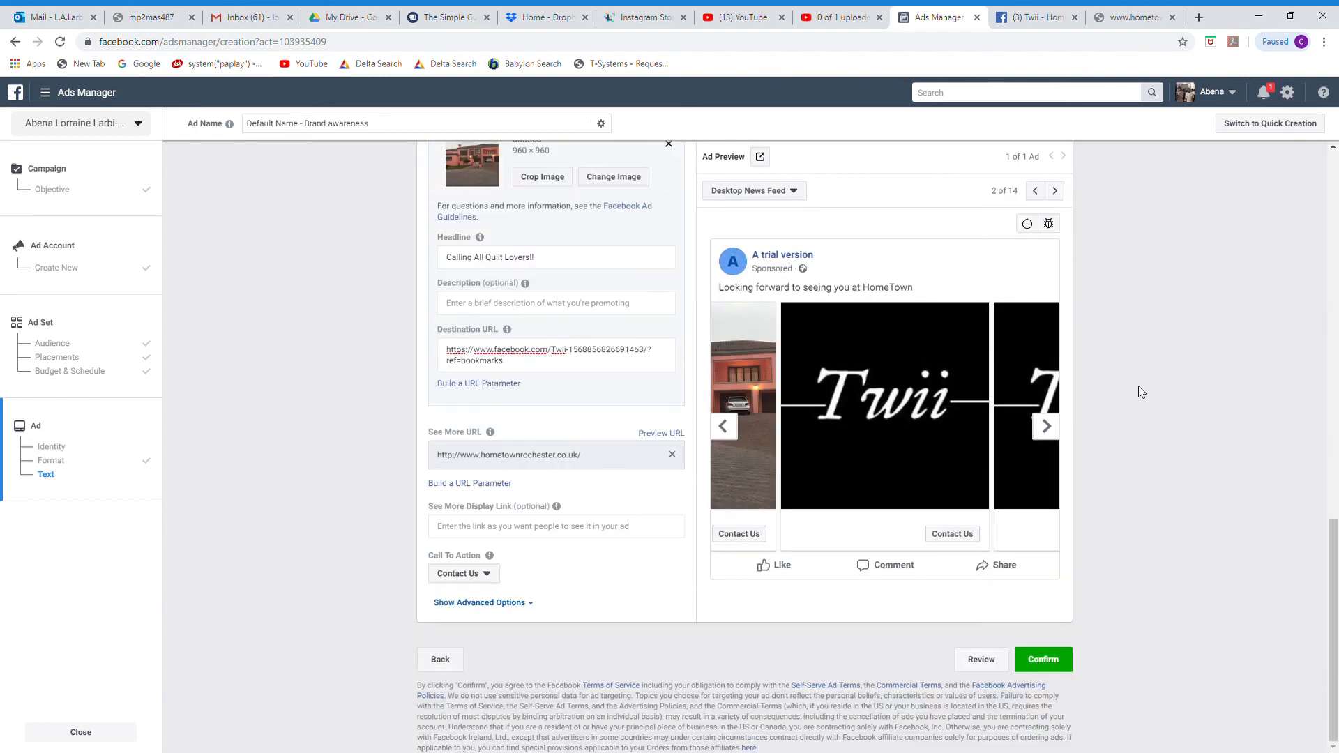